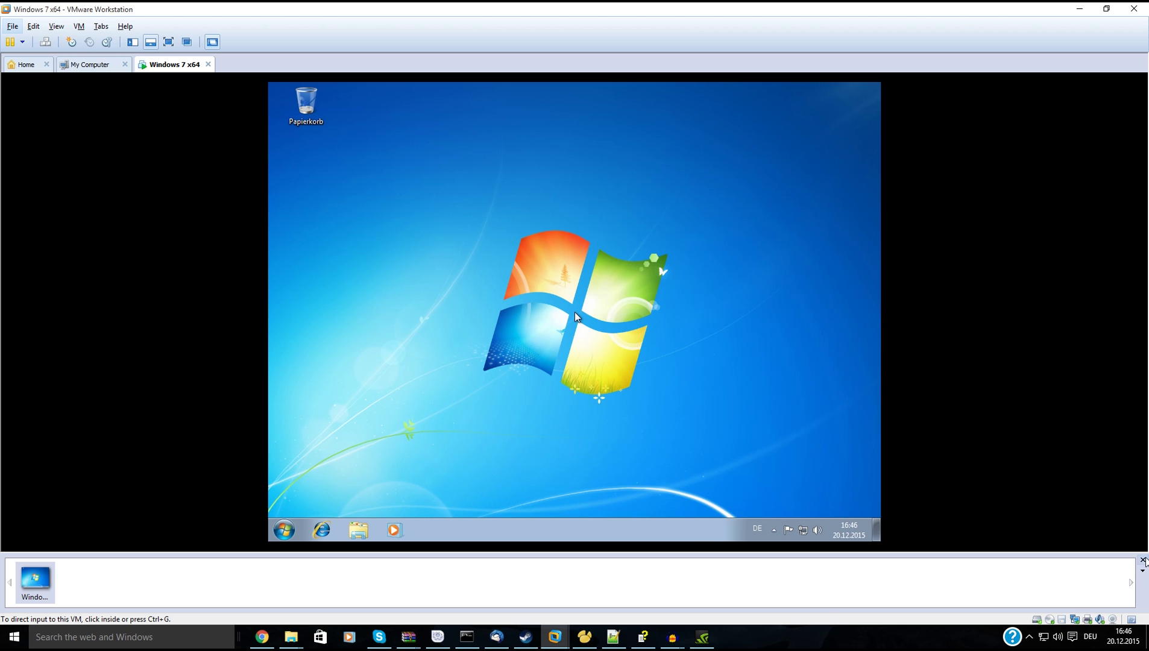
Hide the VMware thumbnail strip, focus the Windows 7 guest, and launch Internet Explorer there.
{"action": "left_click", "coordinate": [1141, 561]}
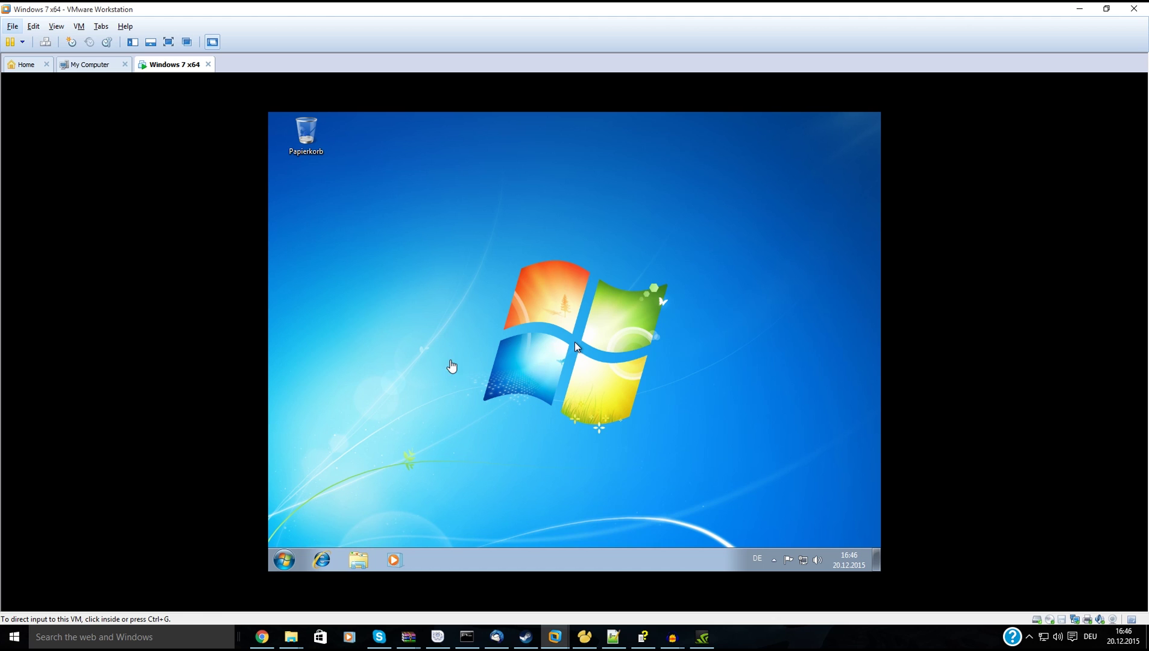
{"action": "left_click", "coordinate": [451, 369]}
{"action": "left_click", "coordinate": [321, 560]}
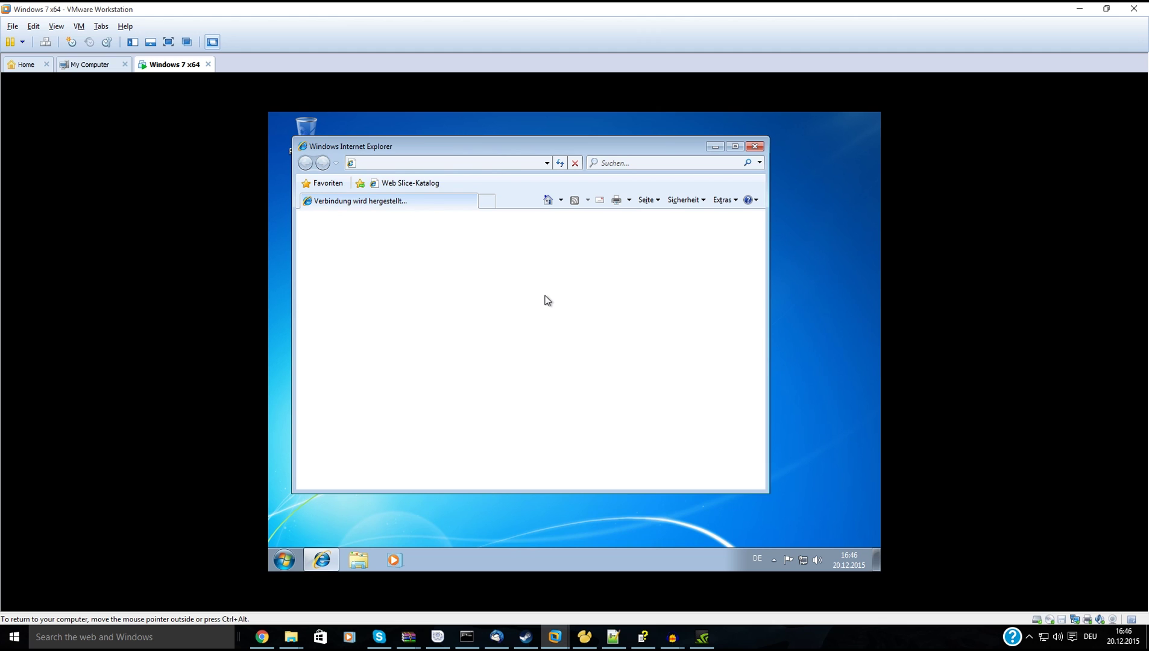
Maximize Internet Explorer and load forums.unrealengine.com, postponing the IE8 setup and closing its welcome tab.
{"action": "left_click", "coordinate": [735, 147]}
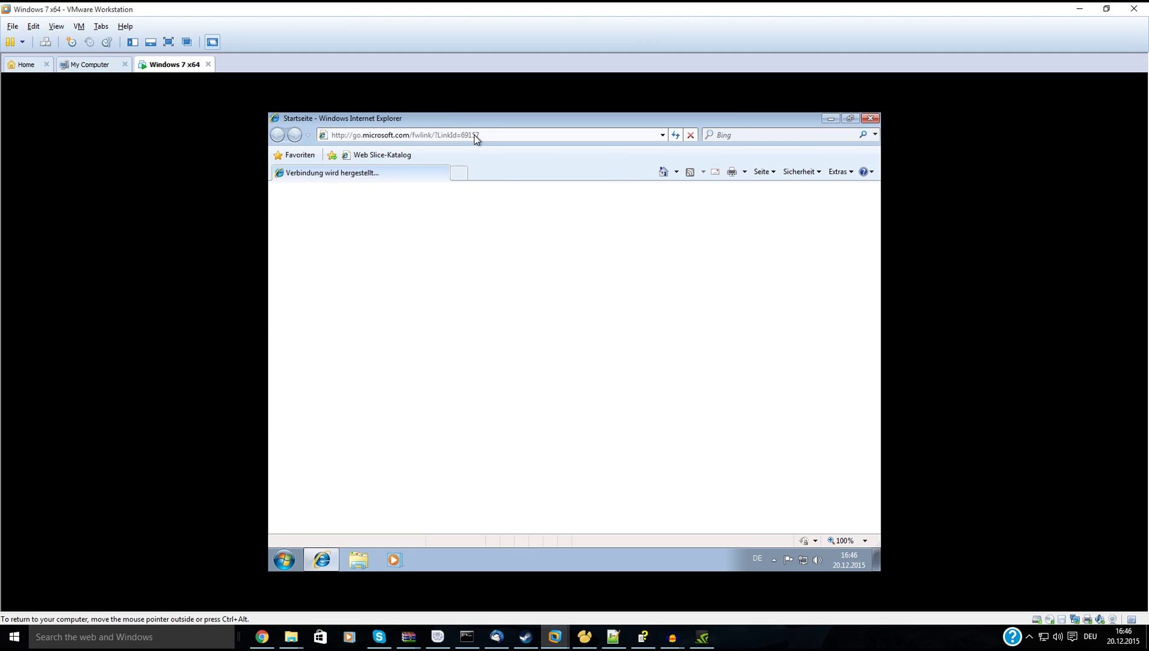
{"action": "left_click", "coordinate": [475, 135]}
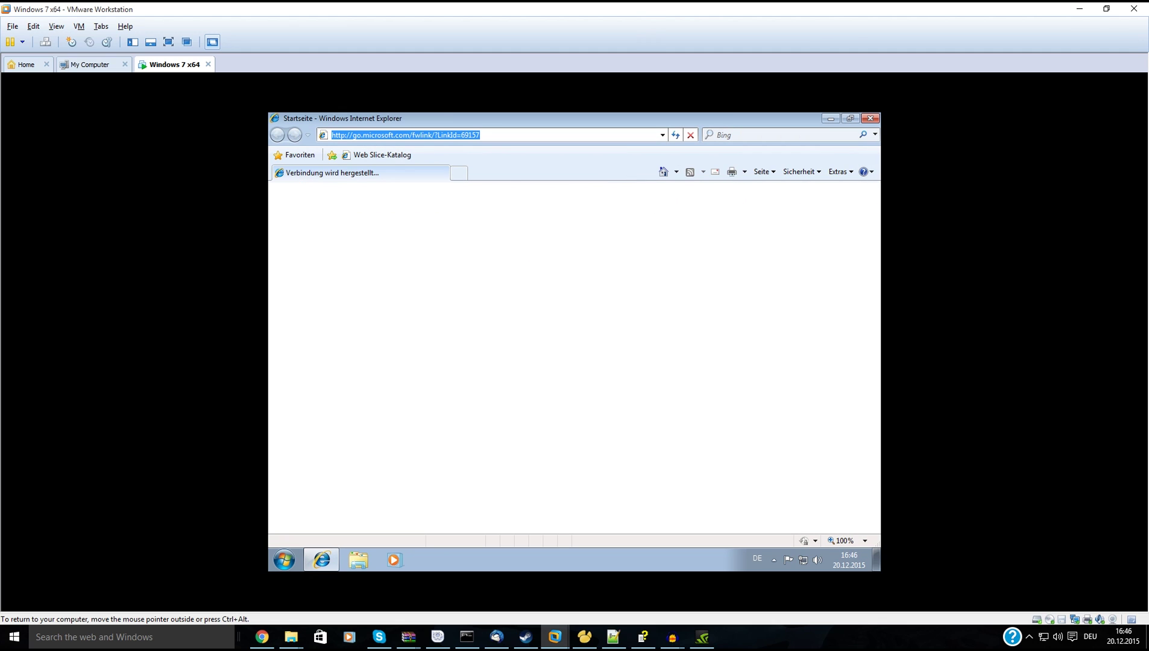
{"action": "type", "text": "forums.unr"}
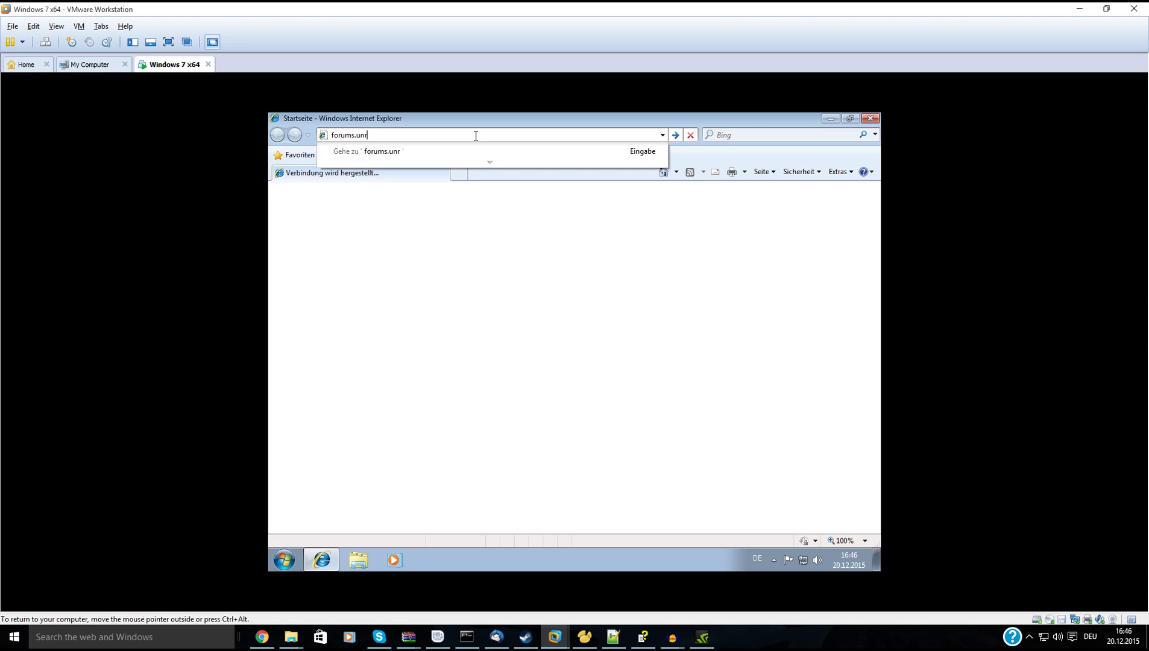
{"action": "type", "text": "ealengine.com"}
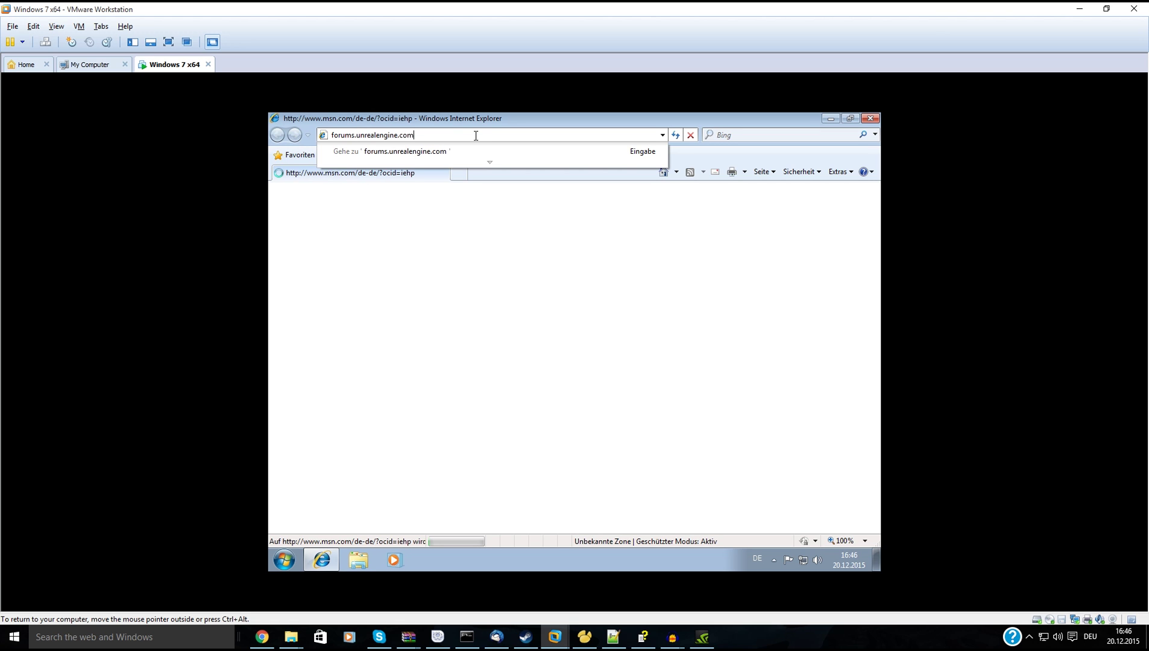
{"action": "key", "text": "Return"}
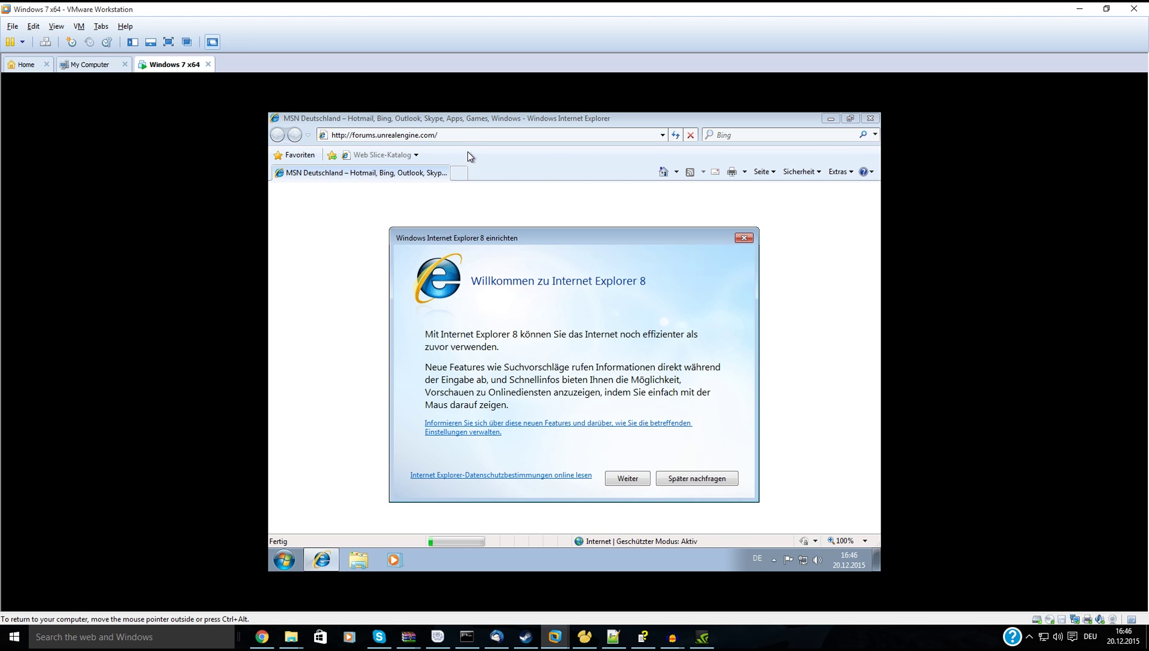
{"action": "left_click", "coordinate": [697, 479]}
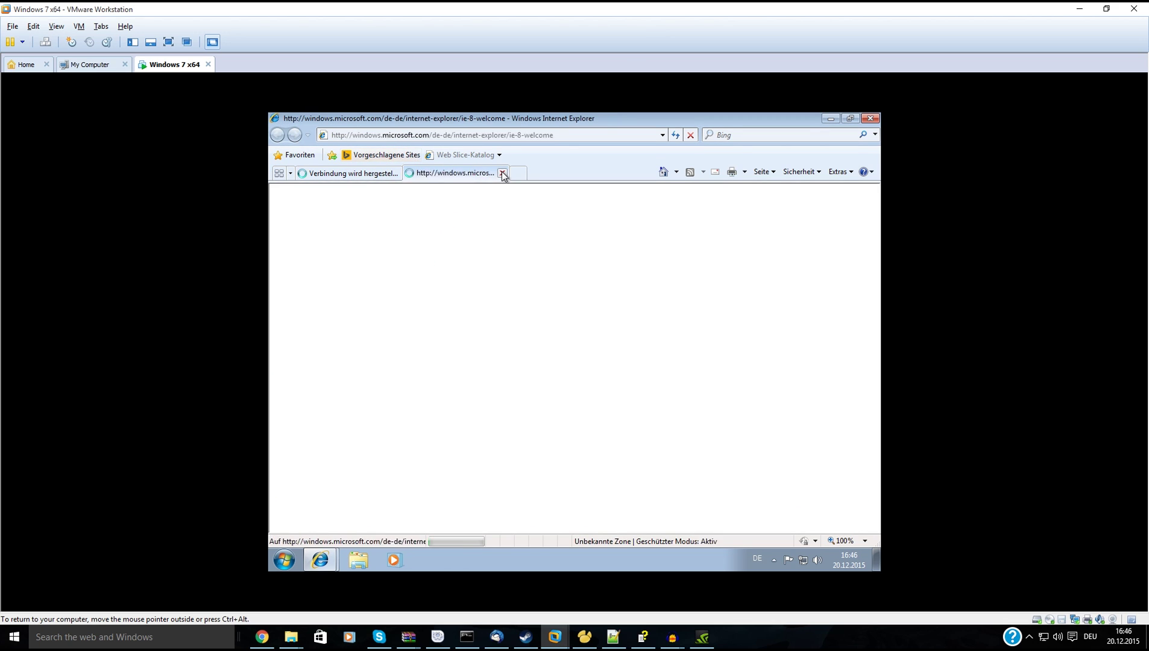
{"action": "left_click", "coordinate": [502, 173]}
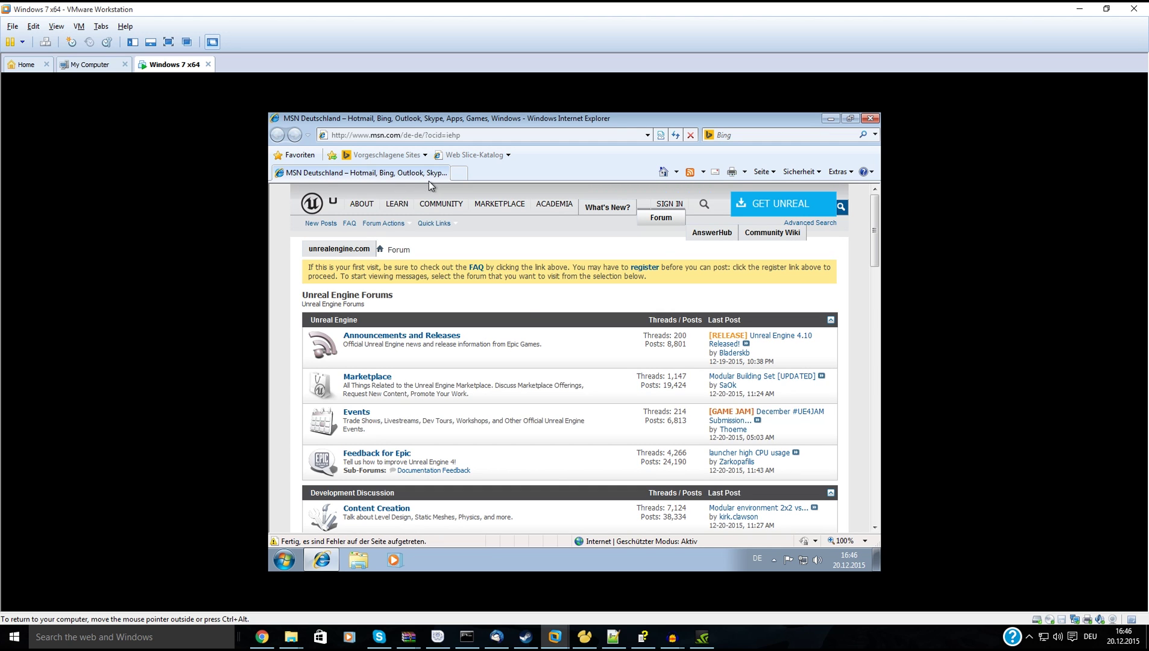
Scroll down the forums home page and open the Community Content, Tools and Tutorials forum.
{"action": "scroll", "coordinate": [566, 368], "scroll_direction": "down", "scroll_amount": 4}
{"action": "scroll", "coordinate": [553, 355], "scroll_direction": "down", "scroll_amount": 3}
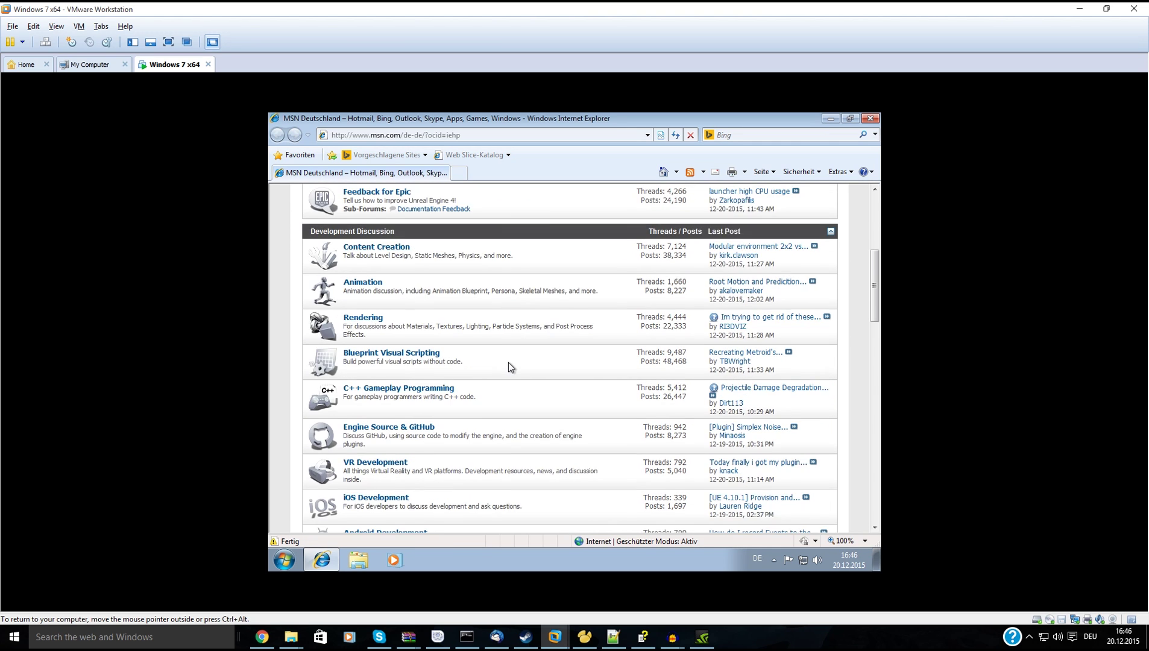
{"action": "scroll", "coordinate": [500, 358], "scroll_direction": "down", "scroll_amount": 8}
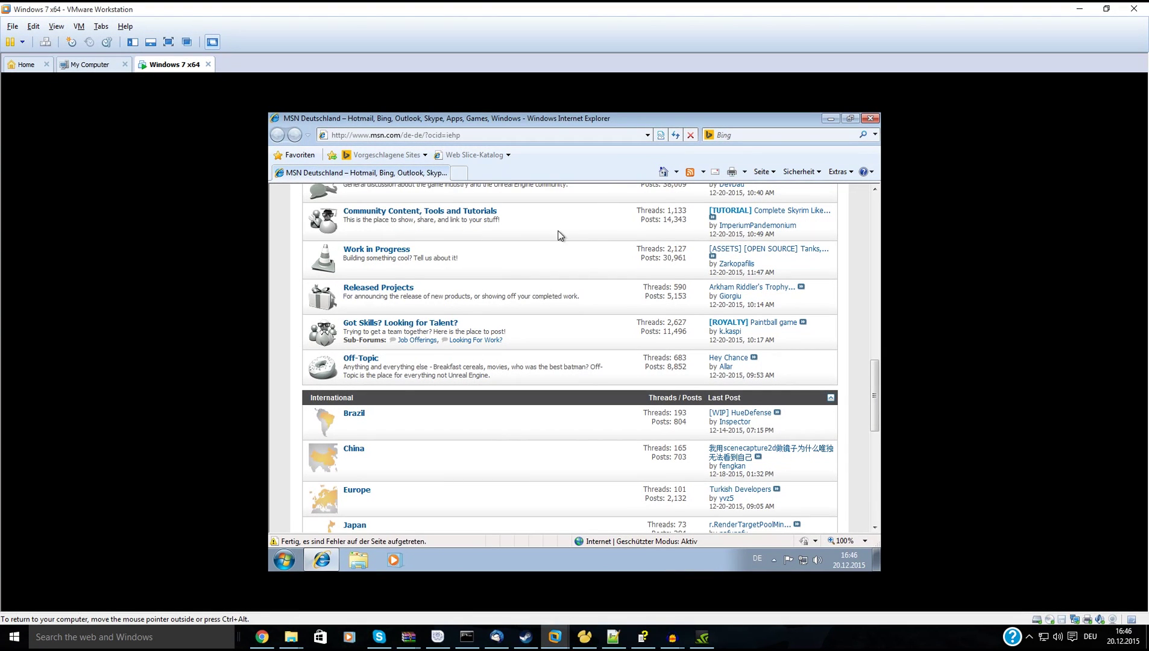
{"action": "left_click", "coordinate": [476, 212]}
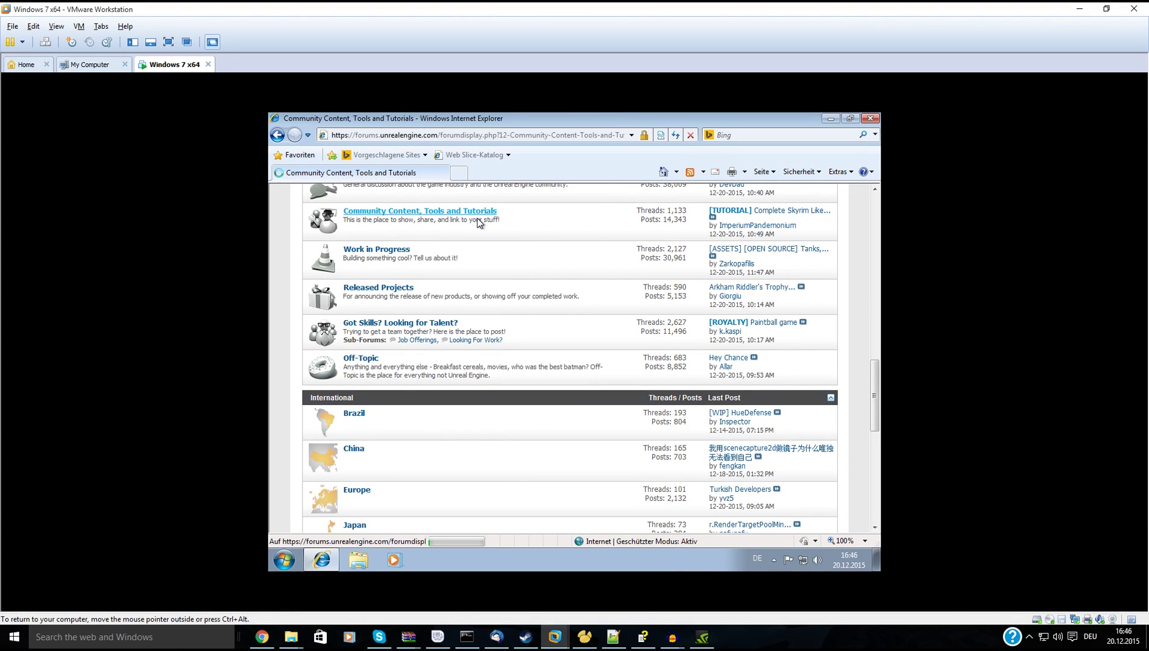
Open the [FREE] VaRest Login System thread and scroll down to its download links.
{"action": "scroll", "coordinate": [464, 305], "scroll_direction": "down", "scroll_amount": 6}
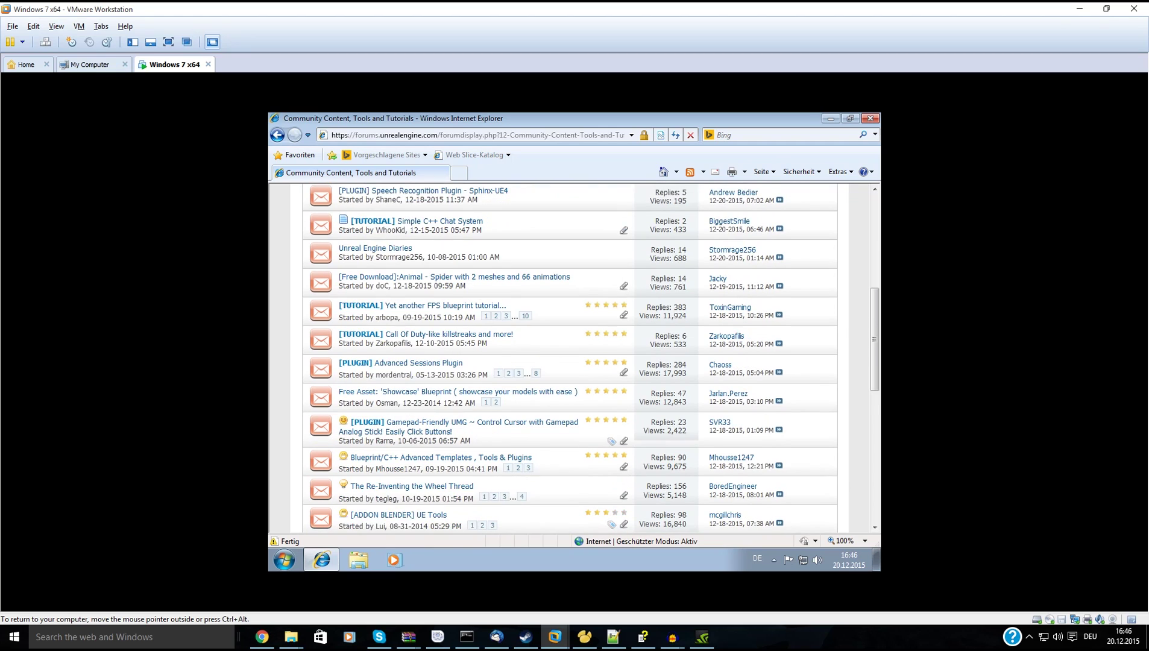
{"action": "scroll", "coordinate": [472, 321], "scroll_direction": "up", "scroll_amount": 3}
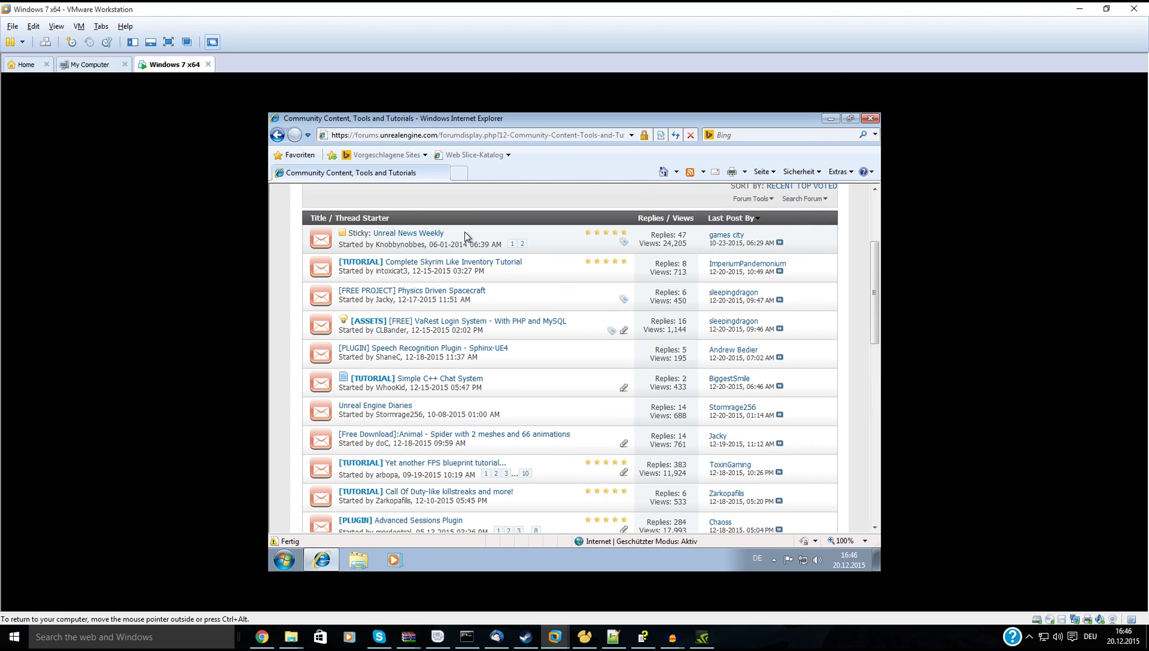
{"action": "left_click", "coordinate": [471, 322]}
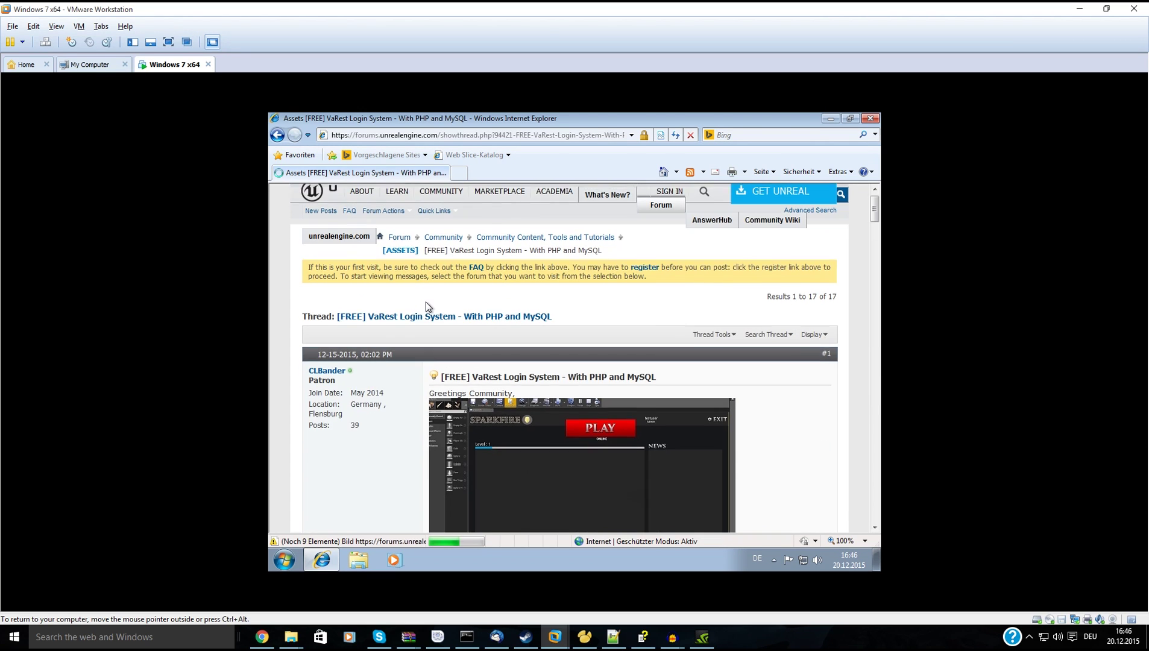
{"action": "scroll", "coordinate": [431, 306], "scroll_direction": "down", "scroll_amount": 5}
{"action": "scroll", "coordinate": [431, 306], "scroll_direction": "down", "scroll_amount": 10}
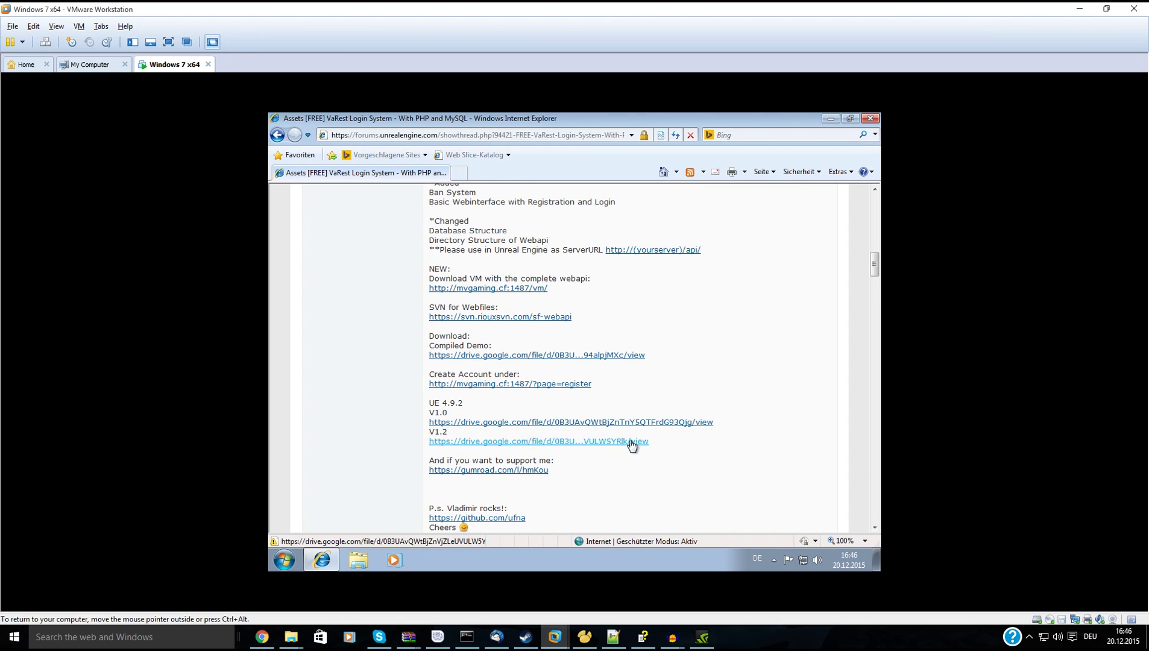
Copy the SVN for Webfiles link address and search the web for 'svn client' in a new tab.
{"action": "right_click", "coordinate": [507, 321]}
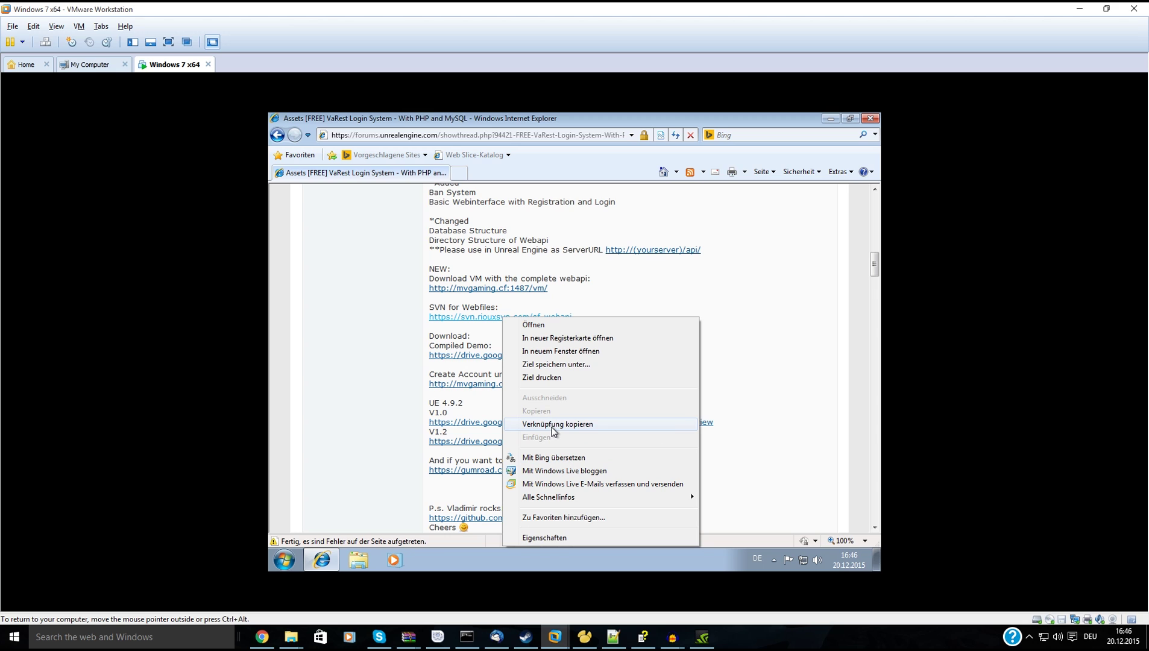
{"action": "left_click", "coordinate": [552, 424]}
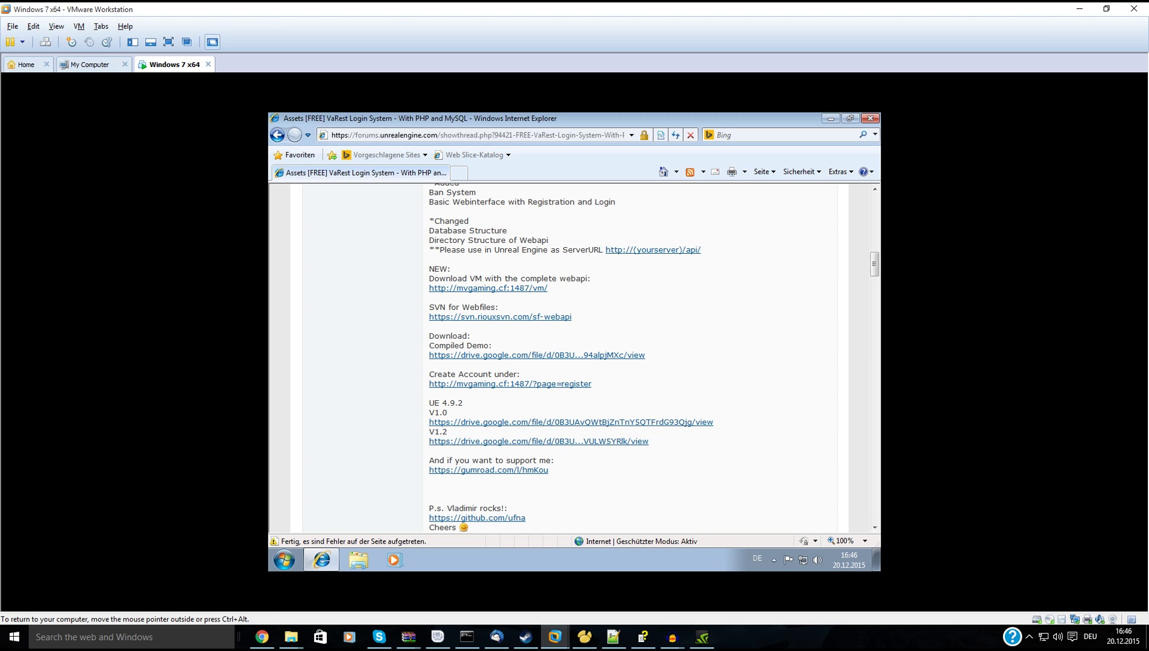
{"action": "left_click", "coordinate": [456, 176]}
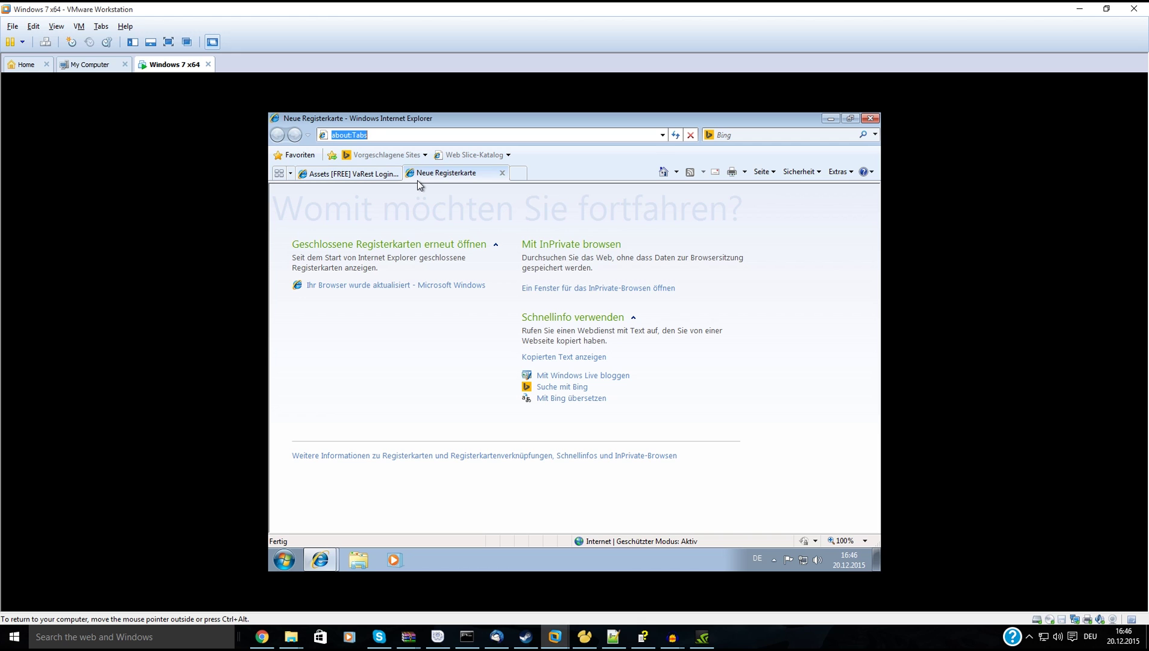
{"action": "type", "text": "svn client"}
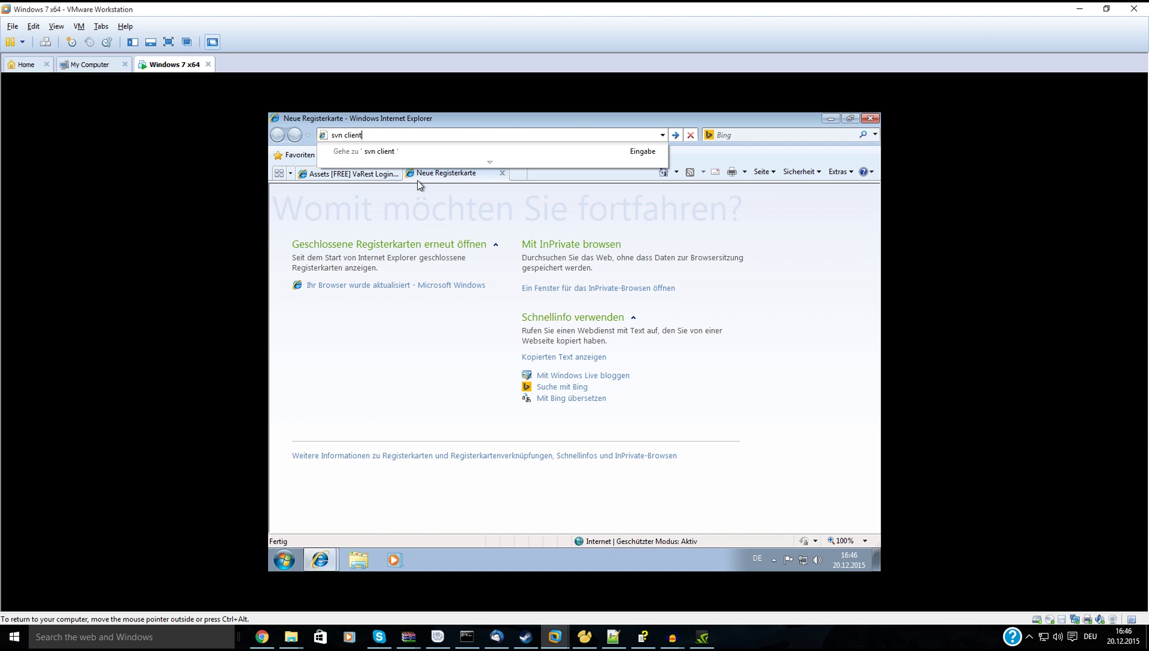
{"action": "key", "text": "Return"}
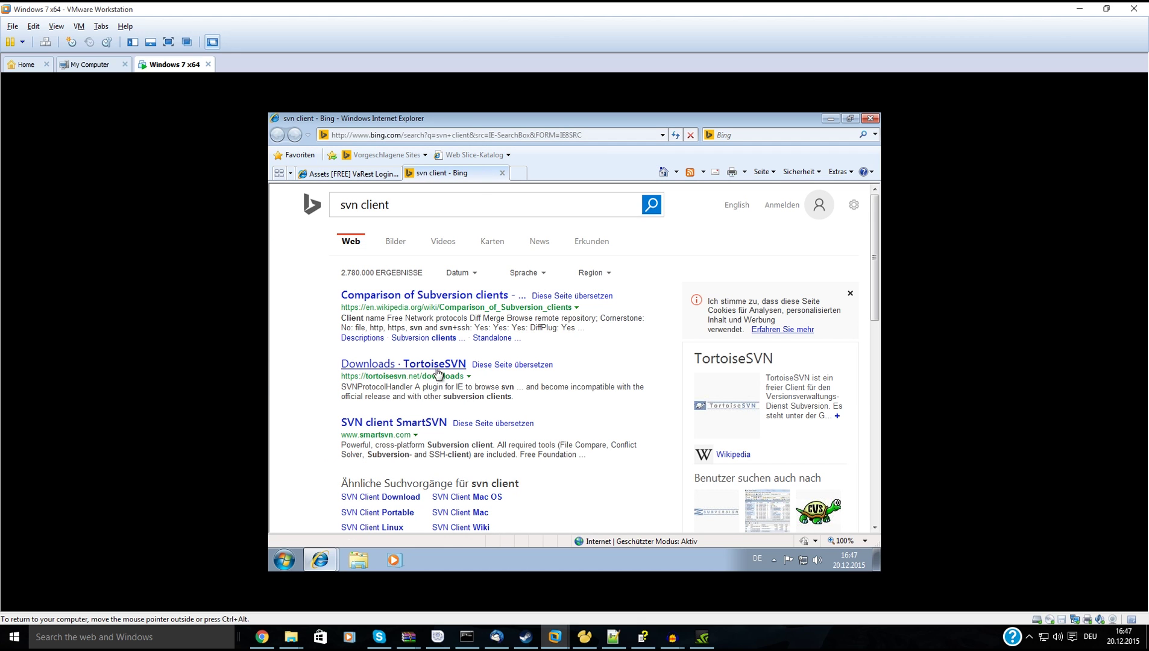
Start the TortoiseSVN 1.9.3 installer download from its downloads page and close that tab.
{"action": "left_click", "coordinate": [438, 372]}
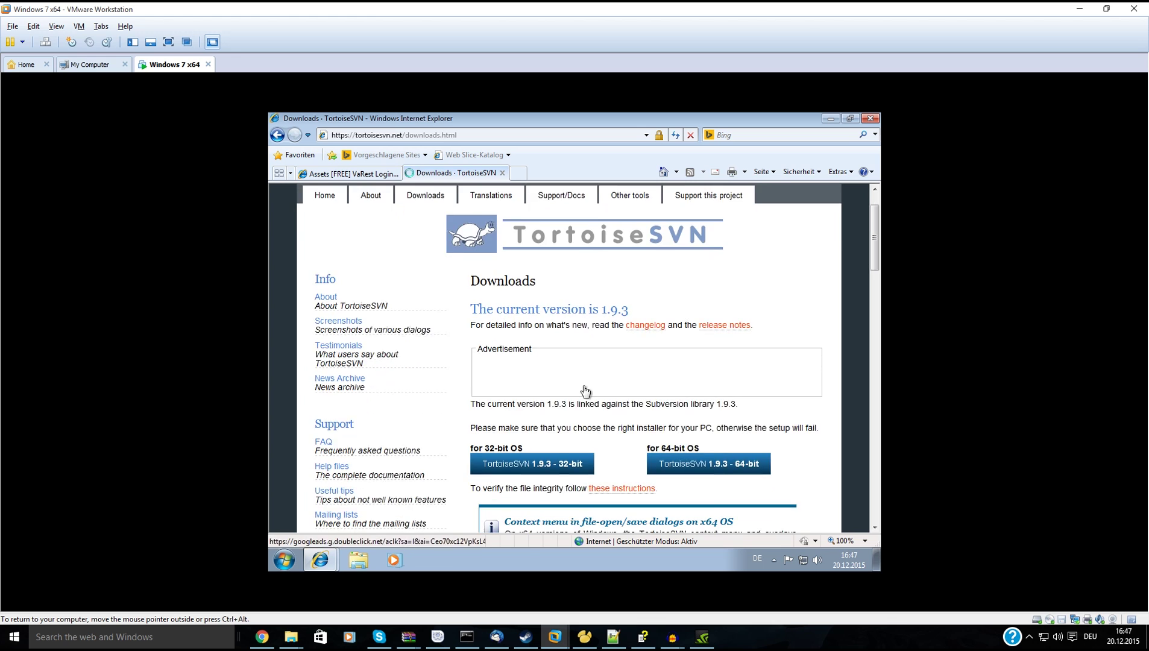
{"action": "scroll", "coordinate": [585, 390], "scroll_direction": "down", "scroll_amount": 2}
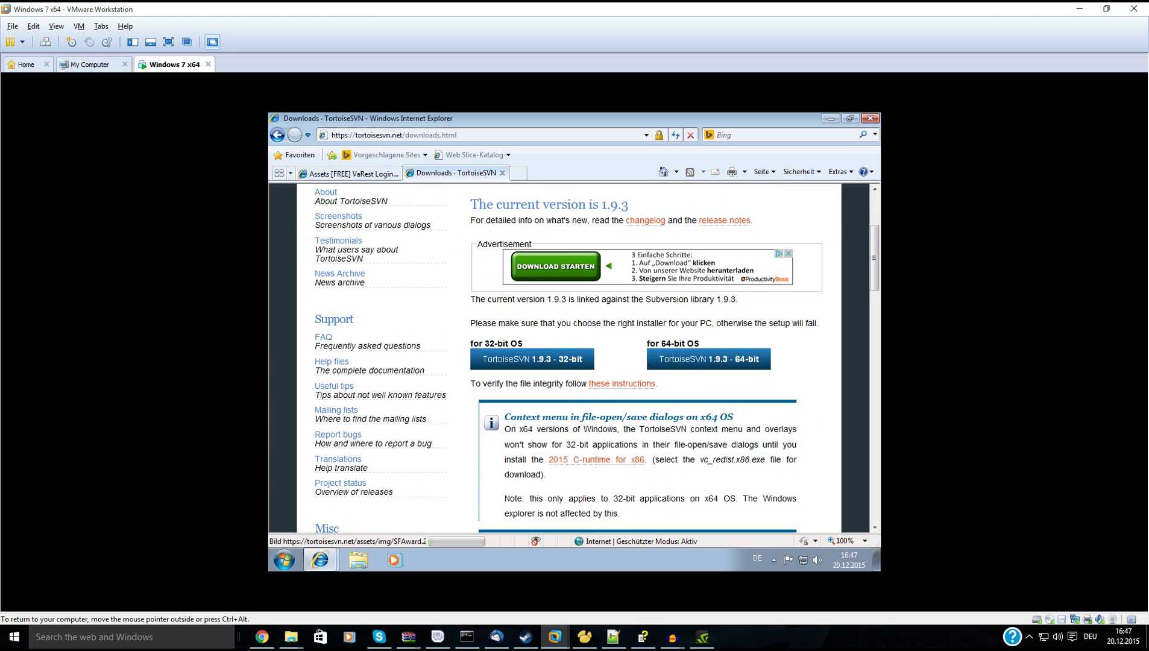
{"action": "left_click", "coordinate": [571, 364]}
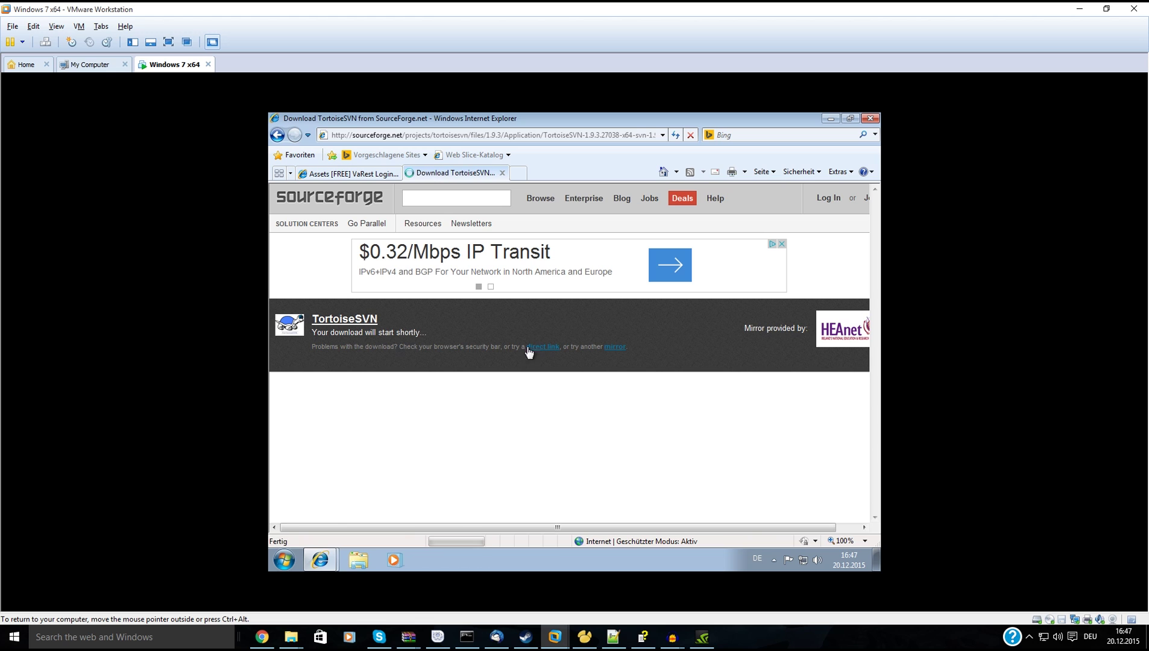
{"action": "left_click", "coordinate": [524, 340]}
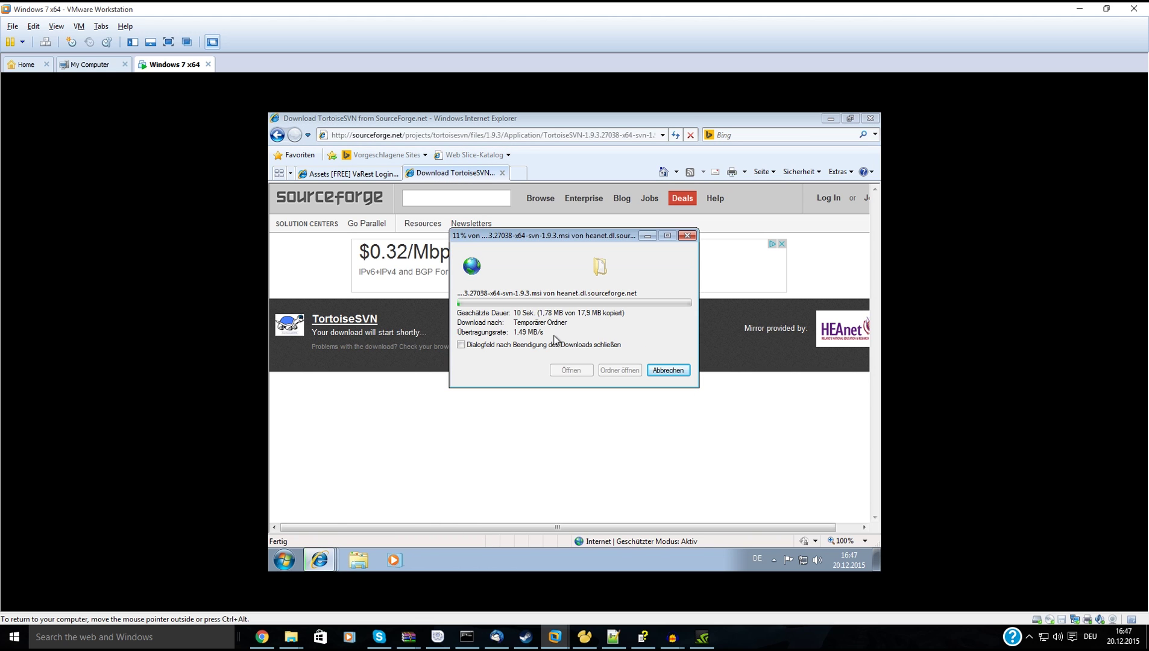
{"action": "left_click", "coordinate": [502, 174]}
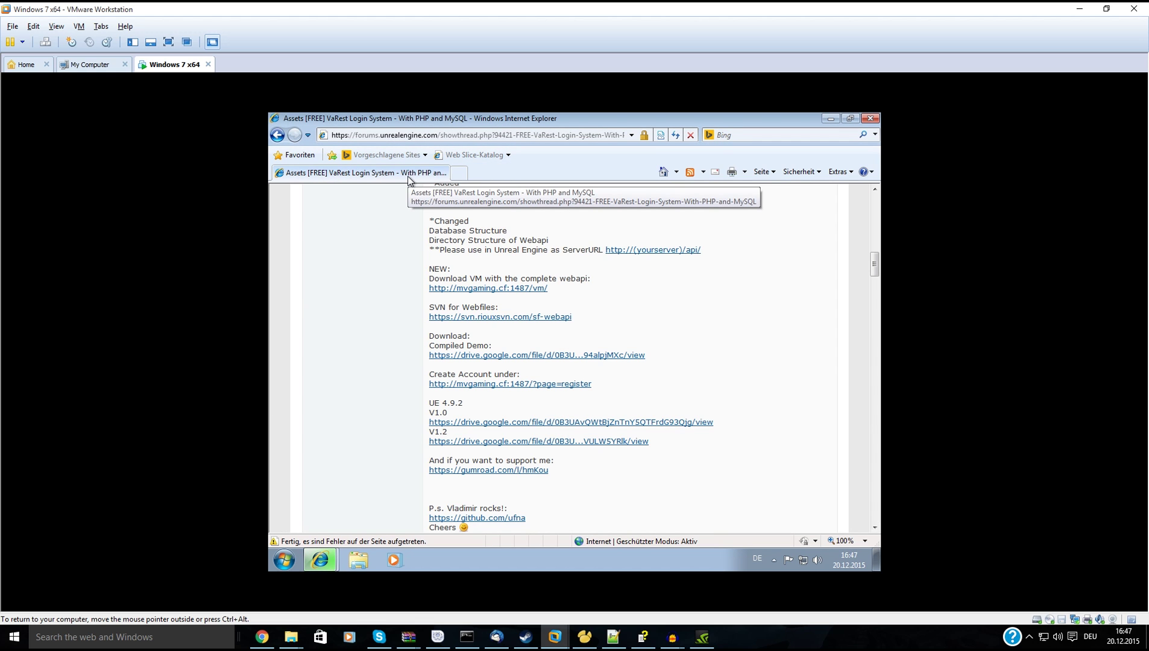
Let the TortoiseSVN installer run, search Bing for Bitnami WAMP, and open the Bitnami XAMPP page.
{"action": "left_click", "coordinate": [590, 279]}
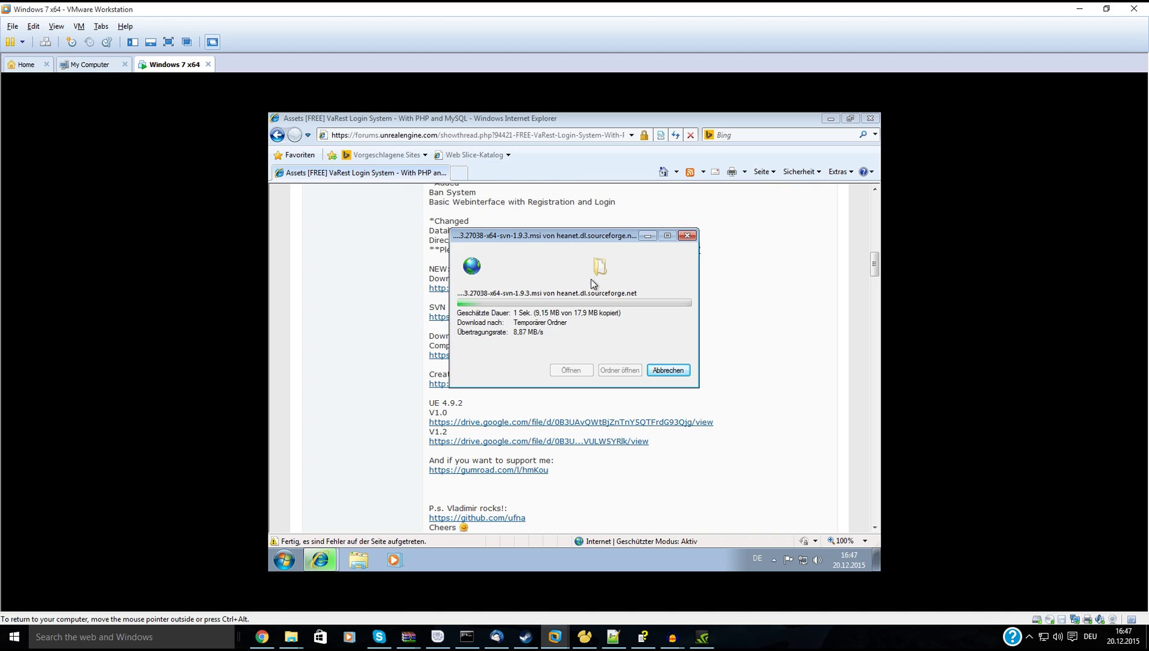
{"action": "left_click", "coordinate": [459, 135]}
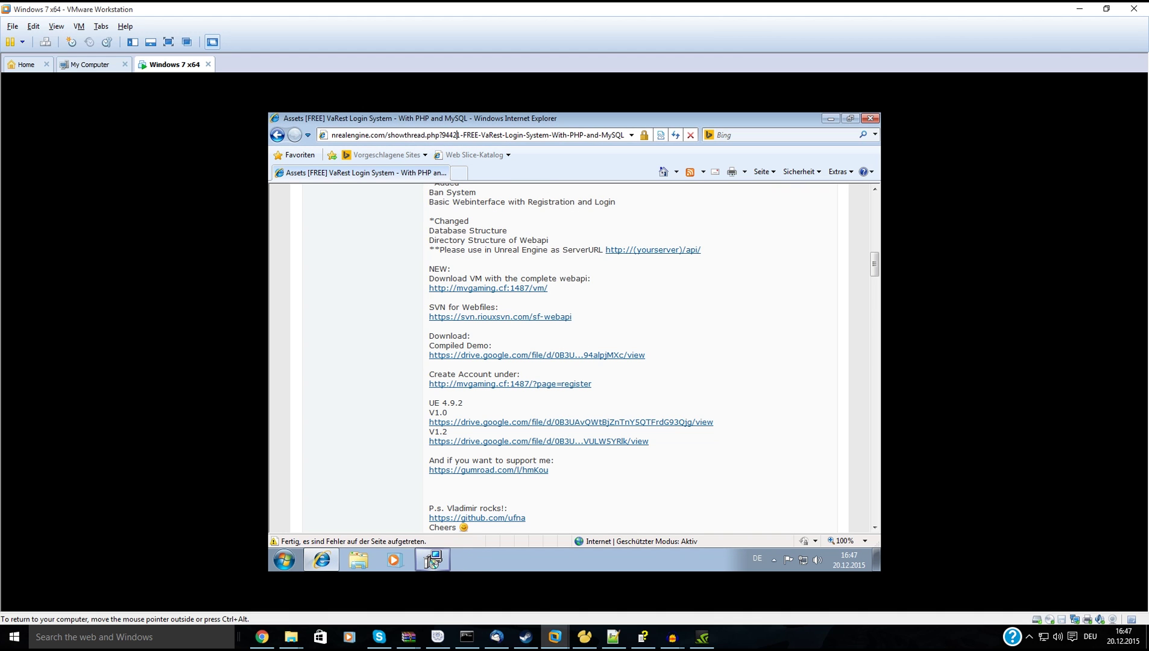
{"action": "left_click", "coordinate": [459, 135]}
{"action": "type", "text": "bit"}
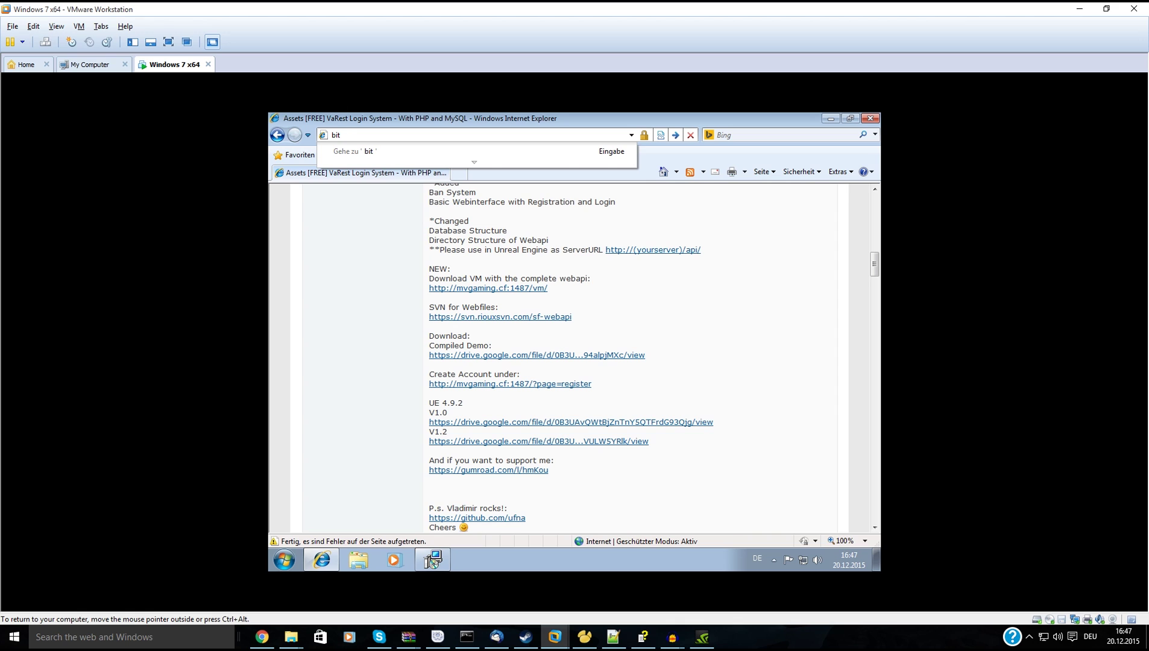
{"action": "type", "text": "nami wampp"}
{"action": "key", "text": "Return"}
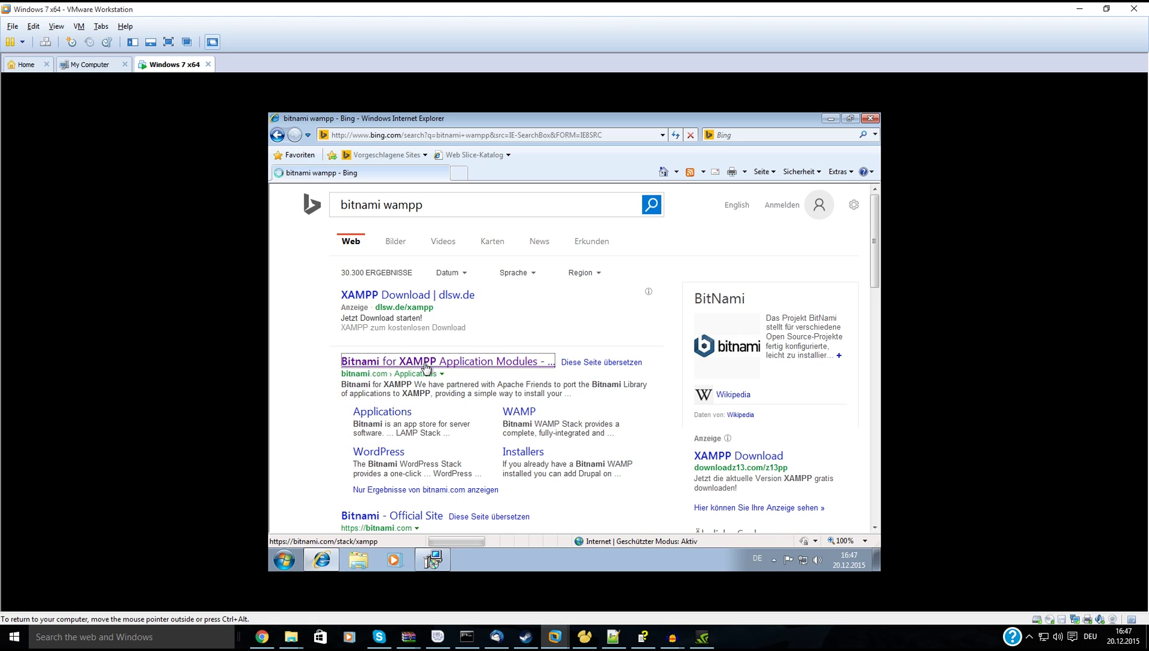
{"action": "left_click", "coordinate": [425, 364]}
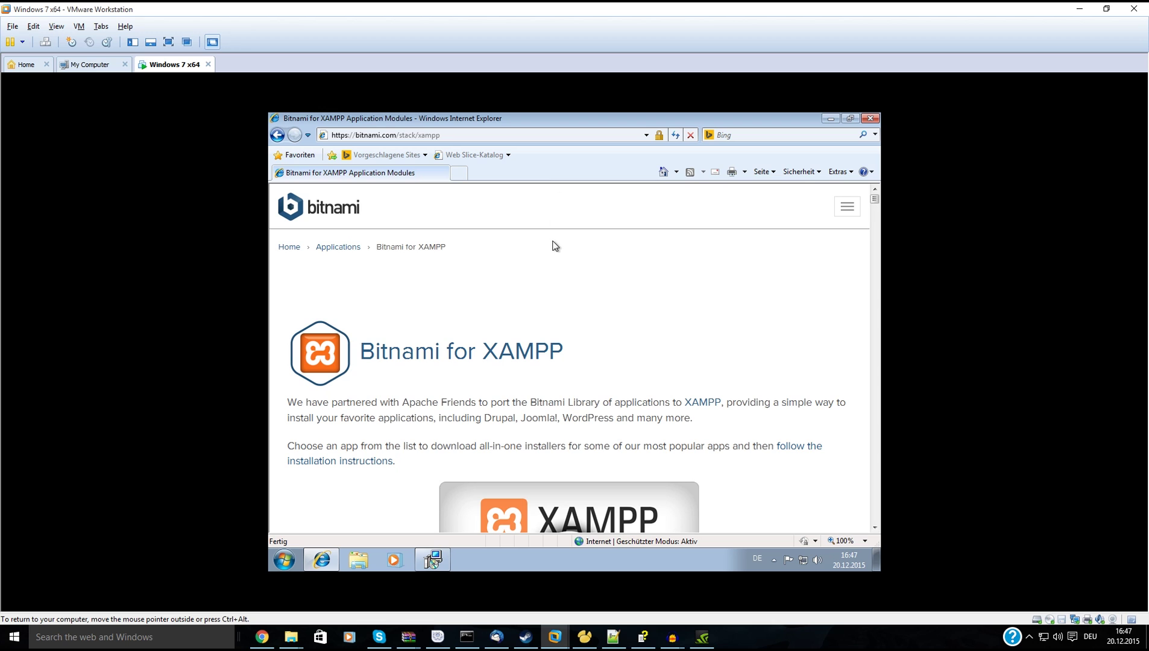
Go back to the Bing results and correct the search to 'bitnami wamp'.
{"action": "left_click", "coordinate": [276, 136]}
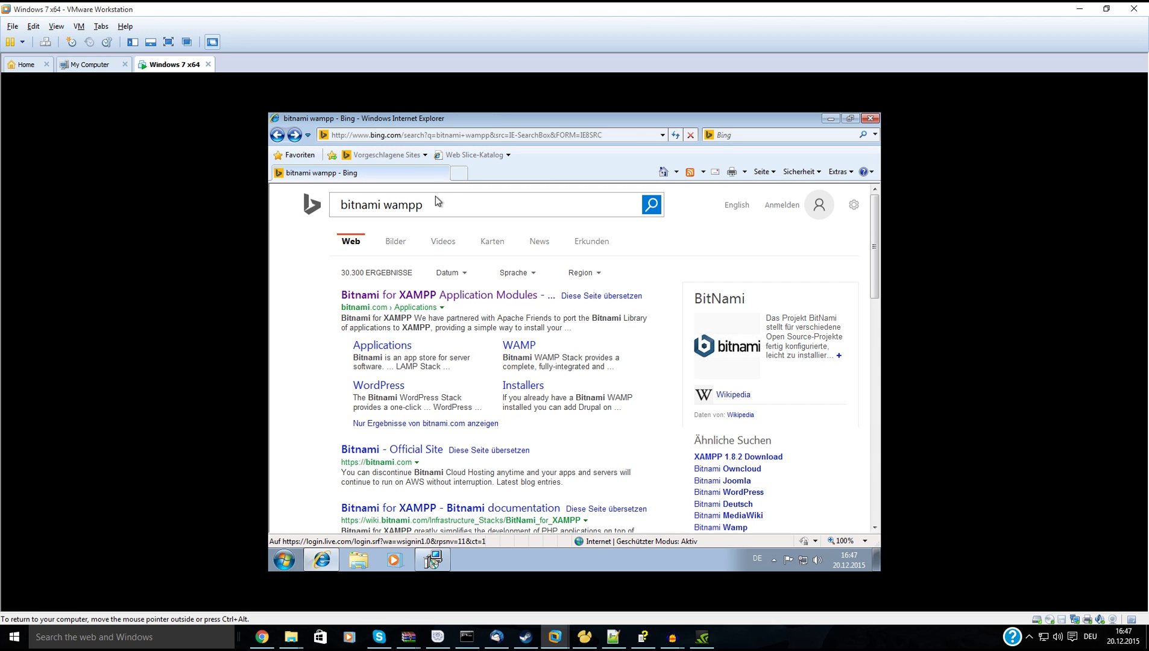
{"action": "left_click", "coordinate": [392, 204]}
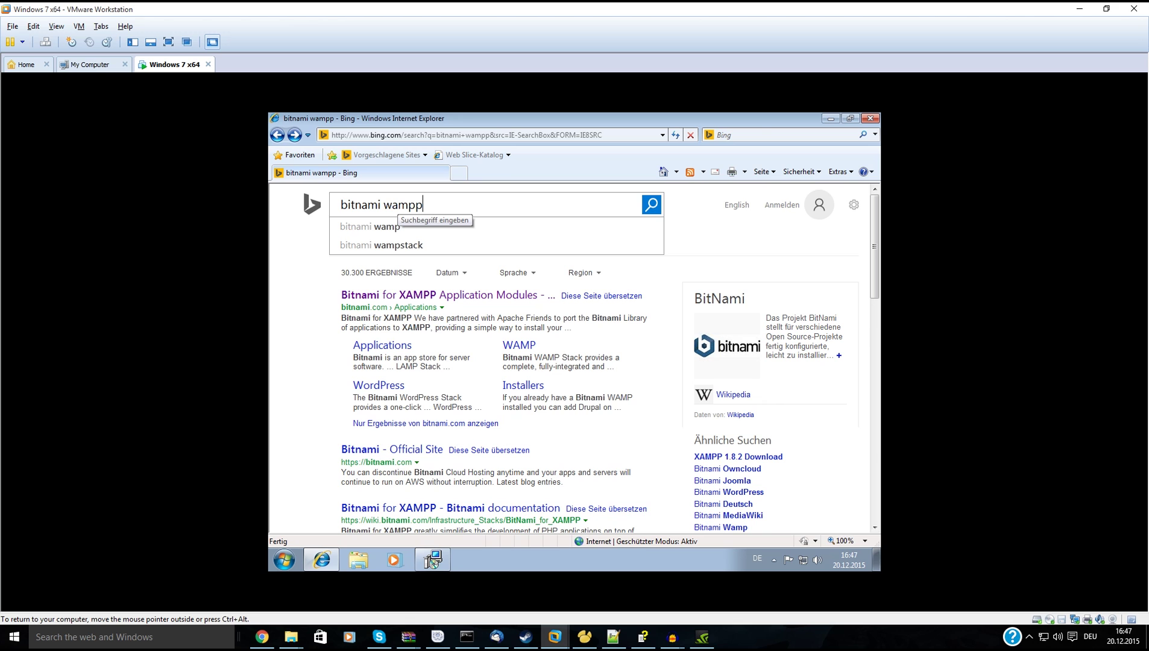
{"action": "key", "text": "BackSpace"}
{"action": "key", "text": "Return"}
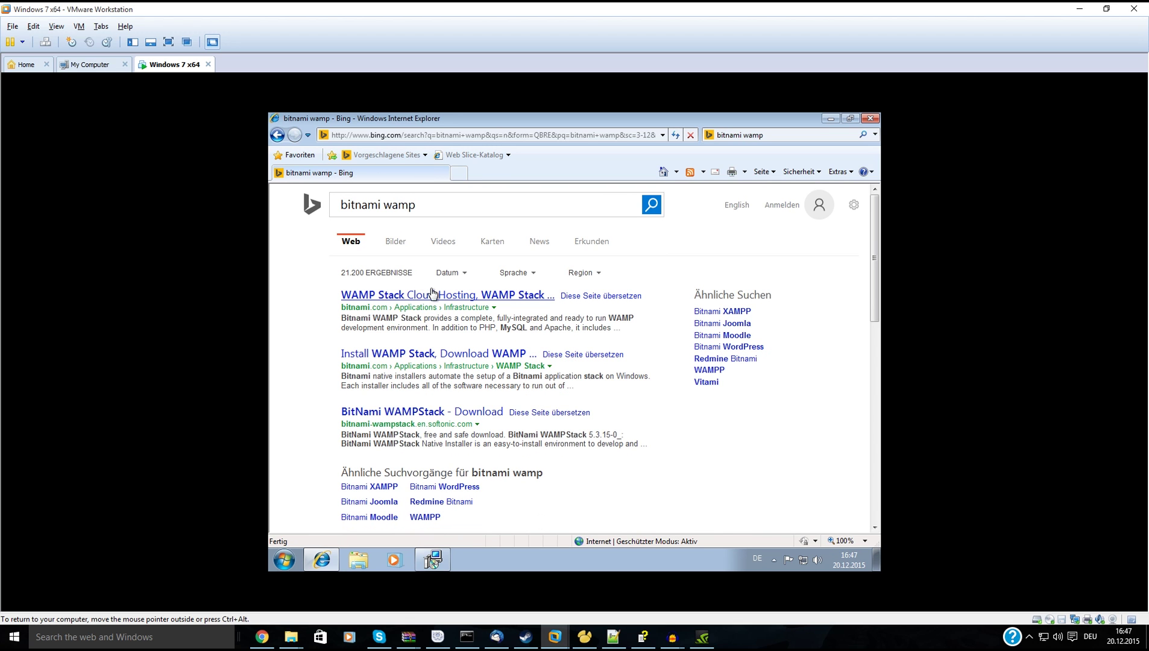
Open Bitnami's WAMP Stack page from the results and scroll to its Windows installer.
{"action": "left_click", "coordinate": [430, 295]}
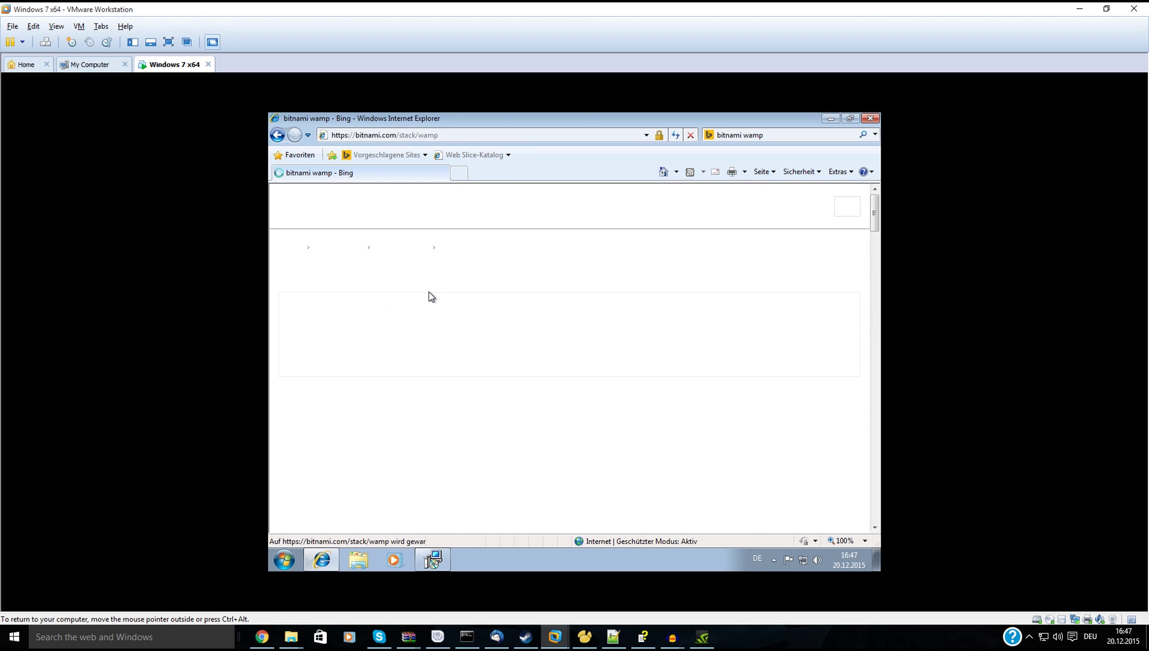
{"action": "scroll", "coordinate": [464, 373], "scroll_direction": "down", "scroll_amount": 5}
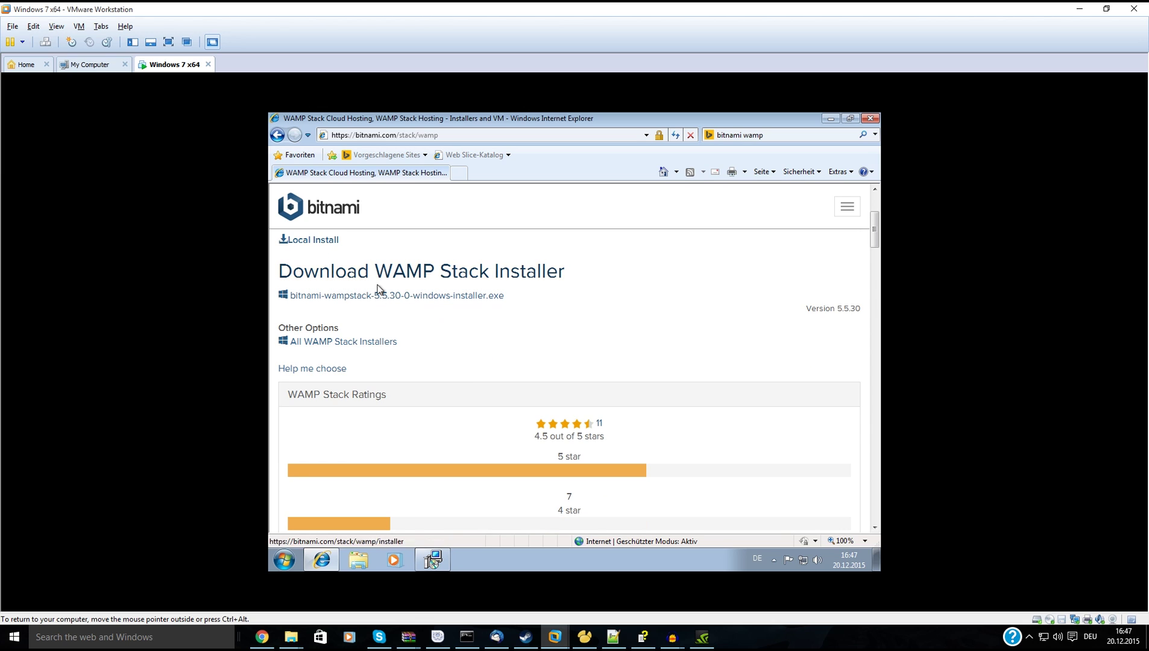
{"action": "scroll", "coordinate": [449, 365], "scroll_direction": "down", "scroll_amount": 8}
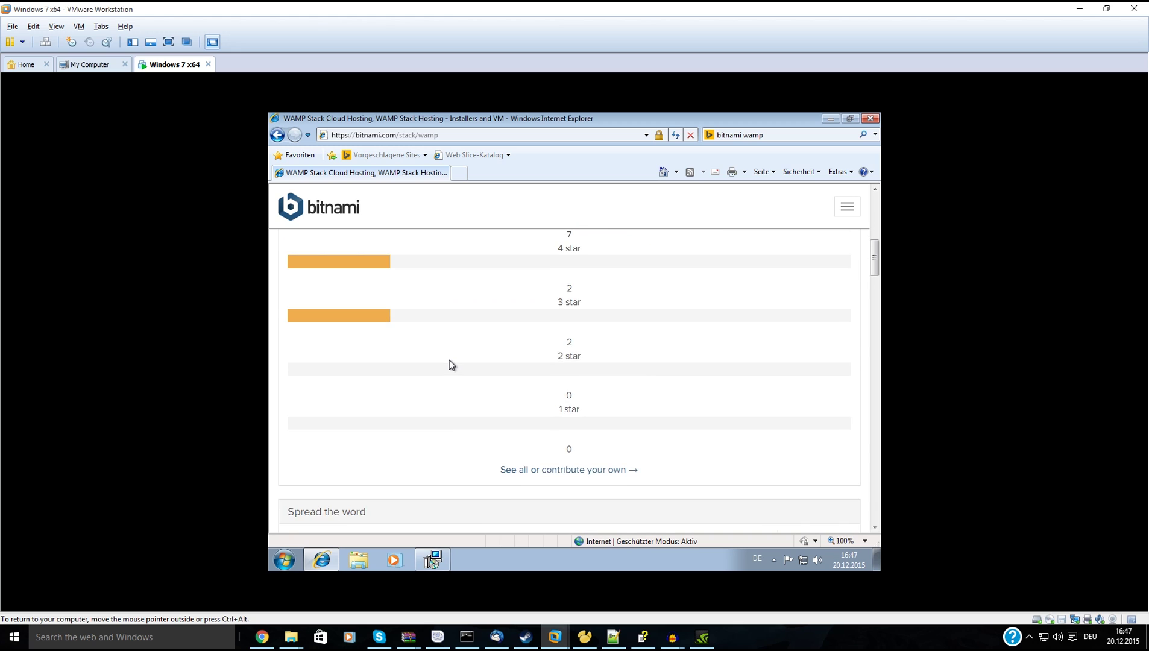
{"action": "scroll", "coordinate": [449, 365], "scroll_direction": "down", "scroll_amount": 5}
{"action": "scroll", "coordinate": [449, 366], "scroll_direction": "up", "scroll_amount": 5}
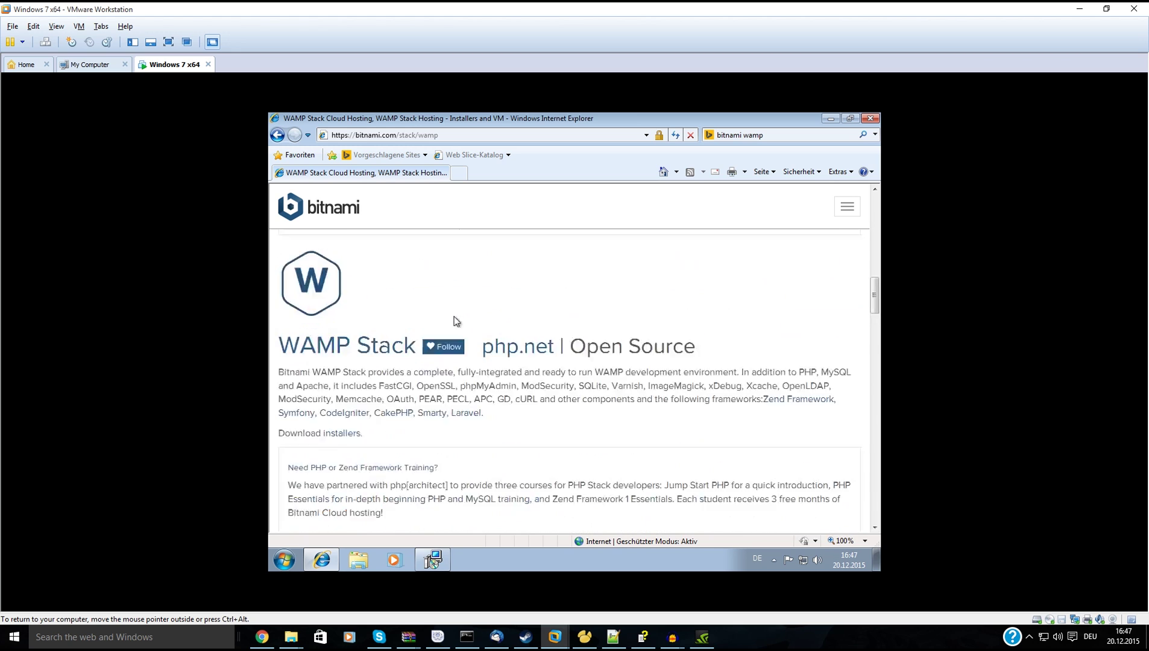
{"action": "scroll", "coordinate": [453, 320], "scroll_direction": "down", "scroll_amount": 8}
{"action": "scroll", "coordinate": [466, 321], "scroll_direction": "up", "scroll_amount": 15}
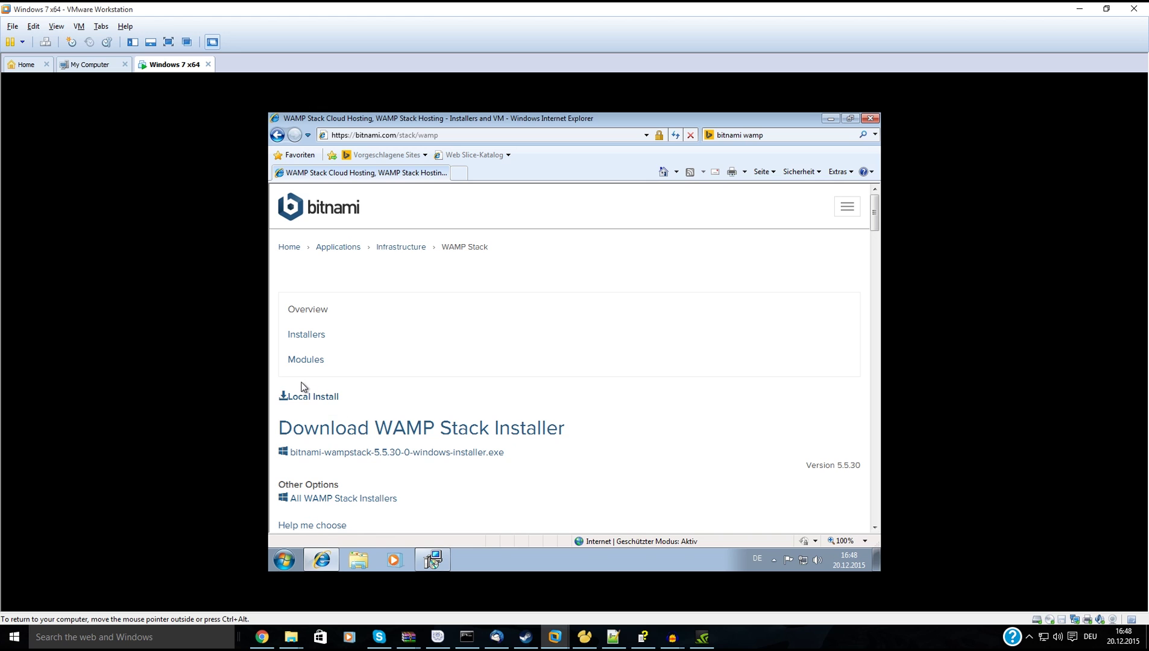
Download the WAMP Stack 5.5.30 installer without logging in, run it, and approve the UAC prompt.
{"action": "left_click", "coordinate": [335, 452]}
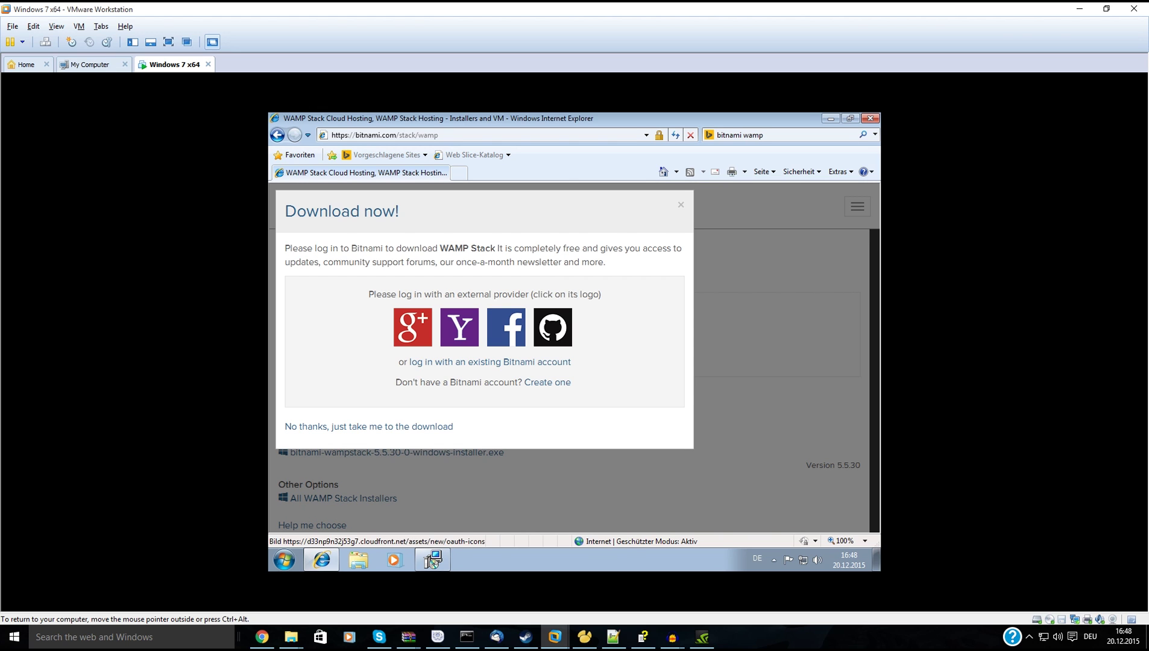
{"action": "left_click", "coordinate": [387, 430]}
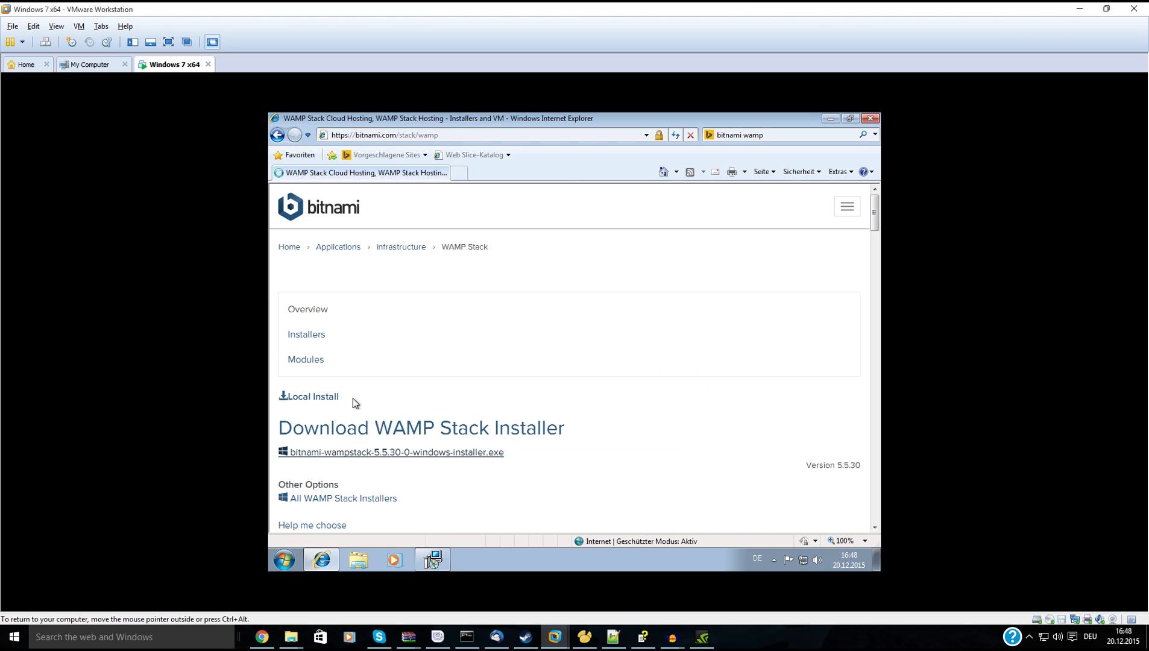
{"action": "left_click", "coordinate": [556, 339]}
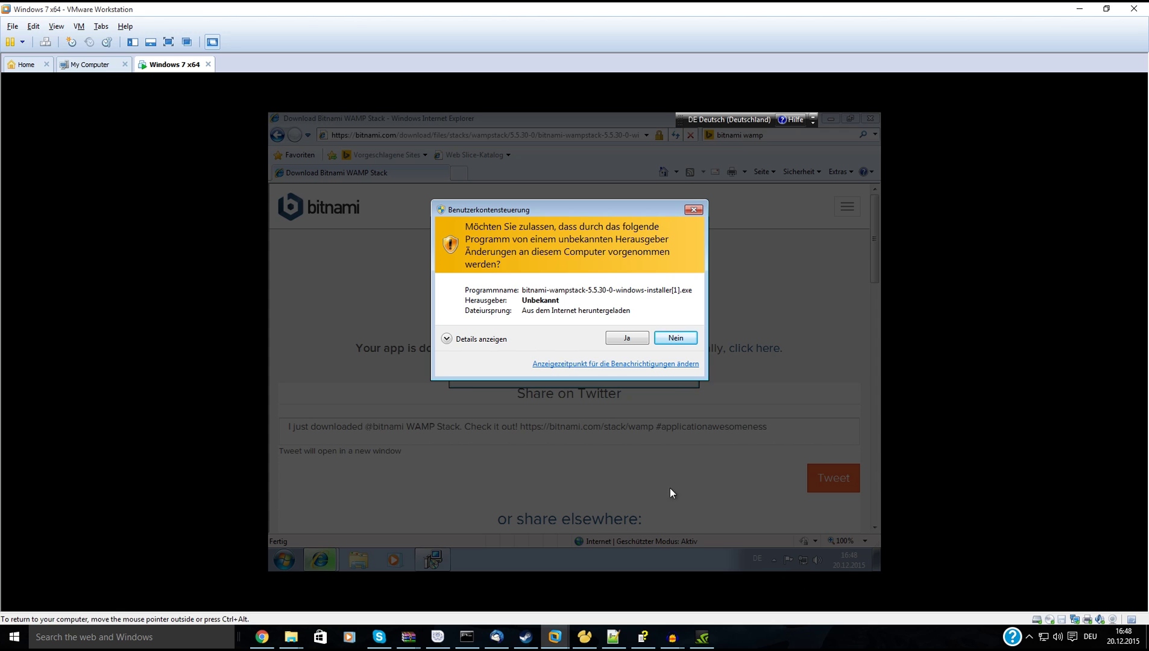
{"action": "left_click", "coordinate": [624, 338]}
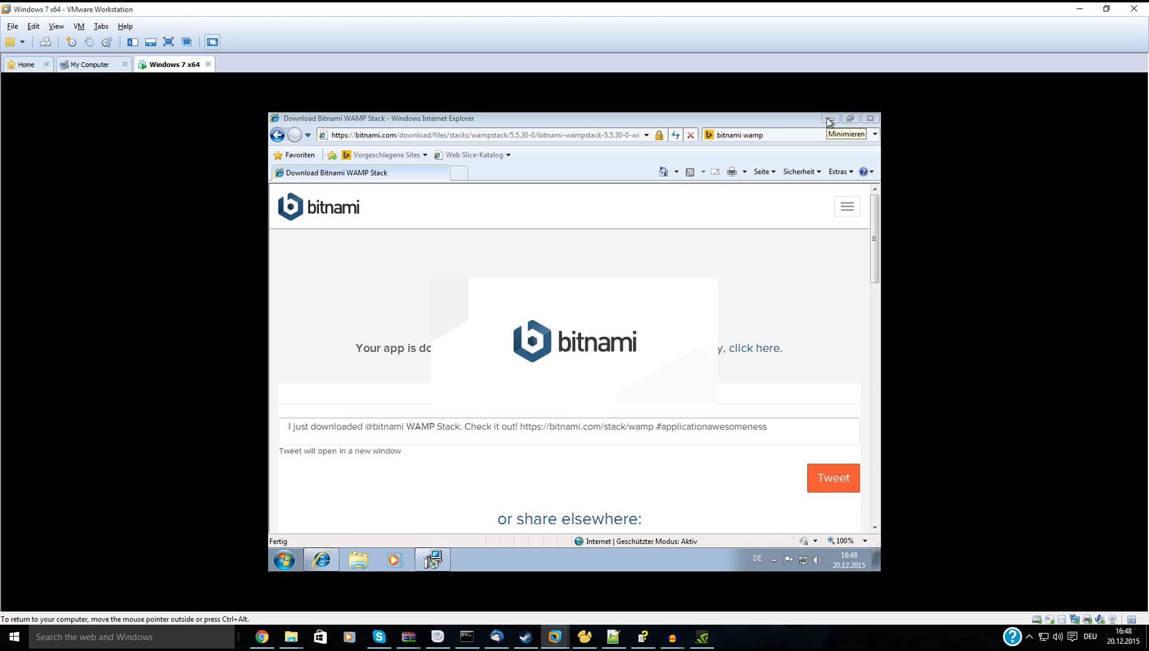
Close Internet Explorer and keep all WAMP Stack components and the default C:\Bitnami\wampstack-5.5.30-0 folder.
{"action": "left_click", "coordinate": [875, 119]}
{"action": "left_click", "coordinate": [642, 456]}
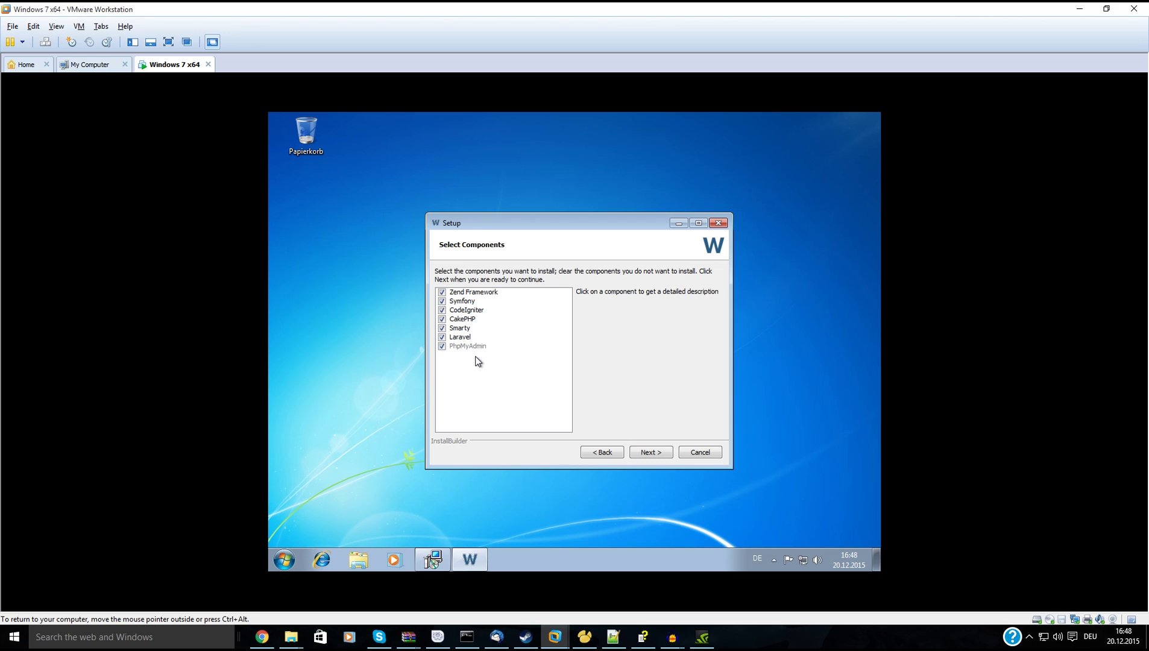
{"action": "left_click", "coordinate": [649, 453]}
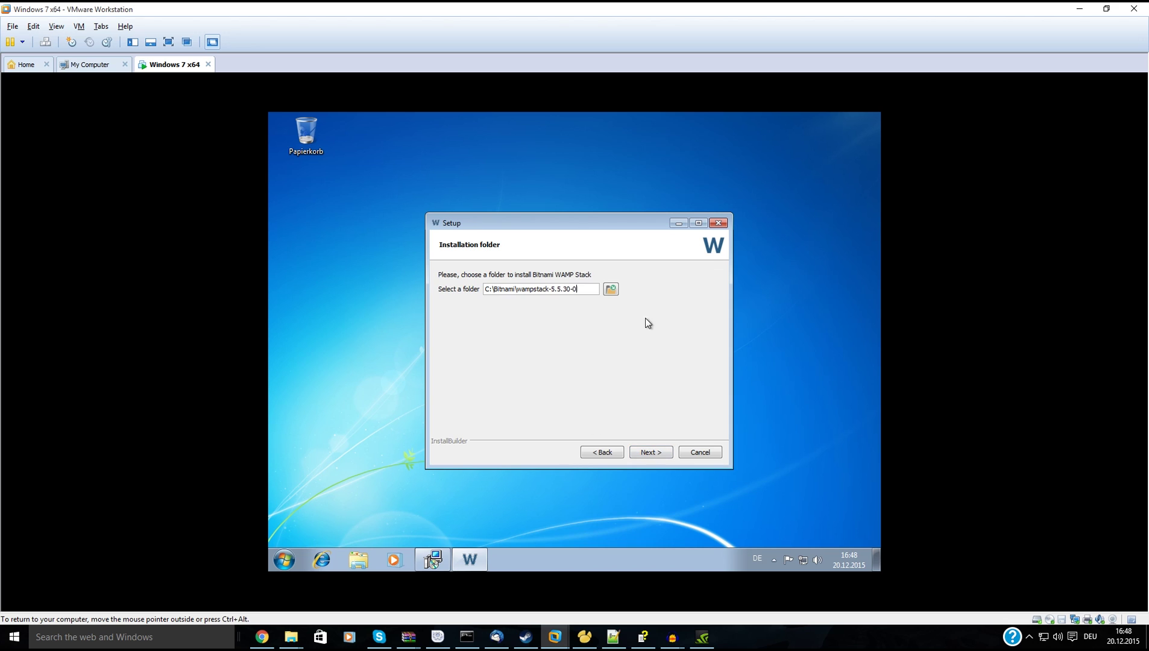
{"action": "left_click", "coordinate": [655, 454]}
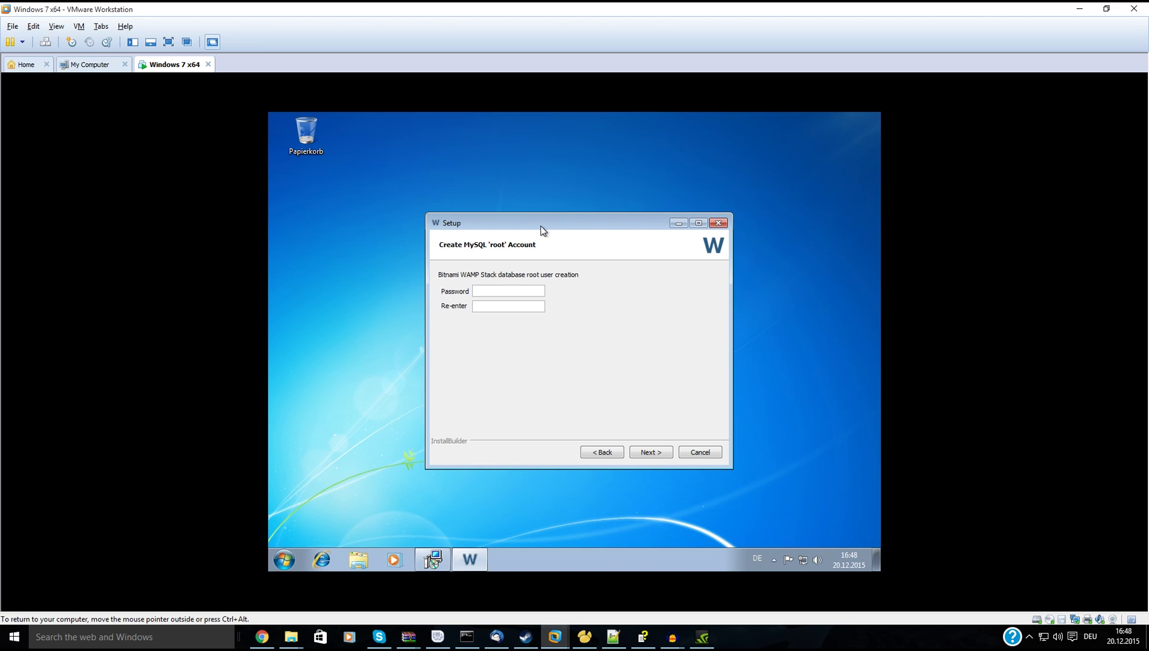
Enter the MySQL root password, skip the cloud hosting option, and begin the WAMP Stack installation.
{"action": "key", "text": "Return"}
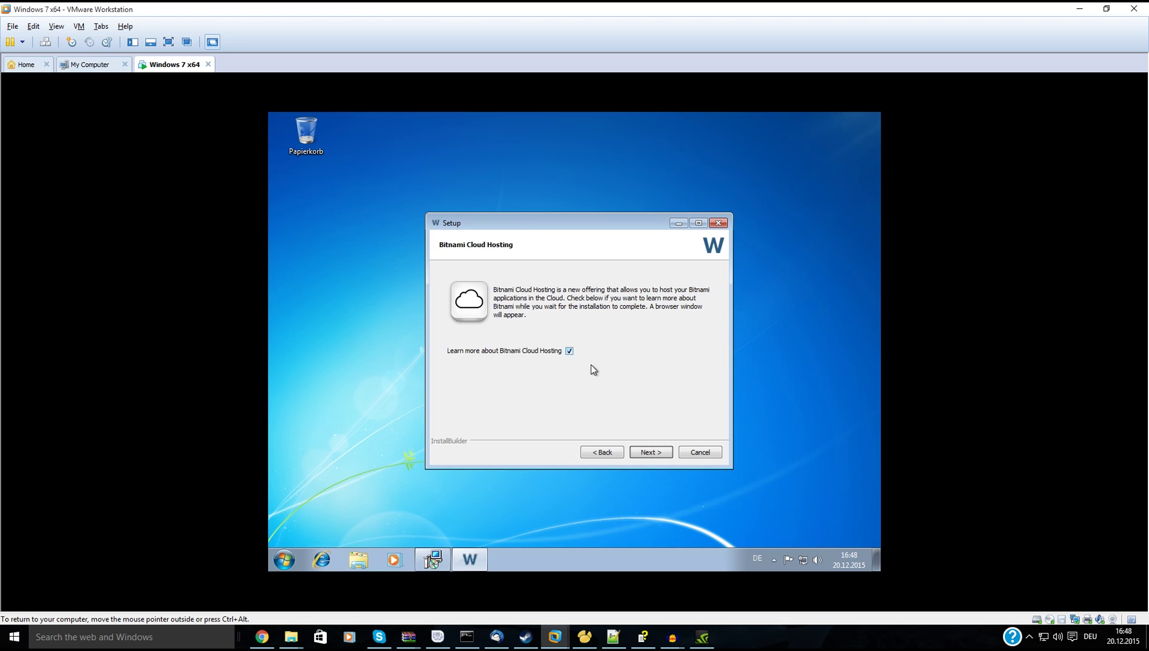
{"action": "left_click", "coordinate": [569, 350]}
{"action": "left_click", "coordinate": [650, 452]}
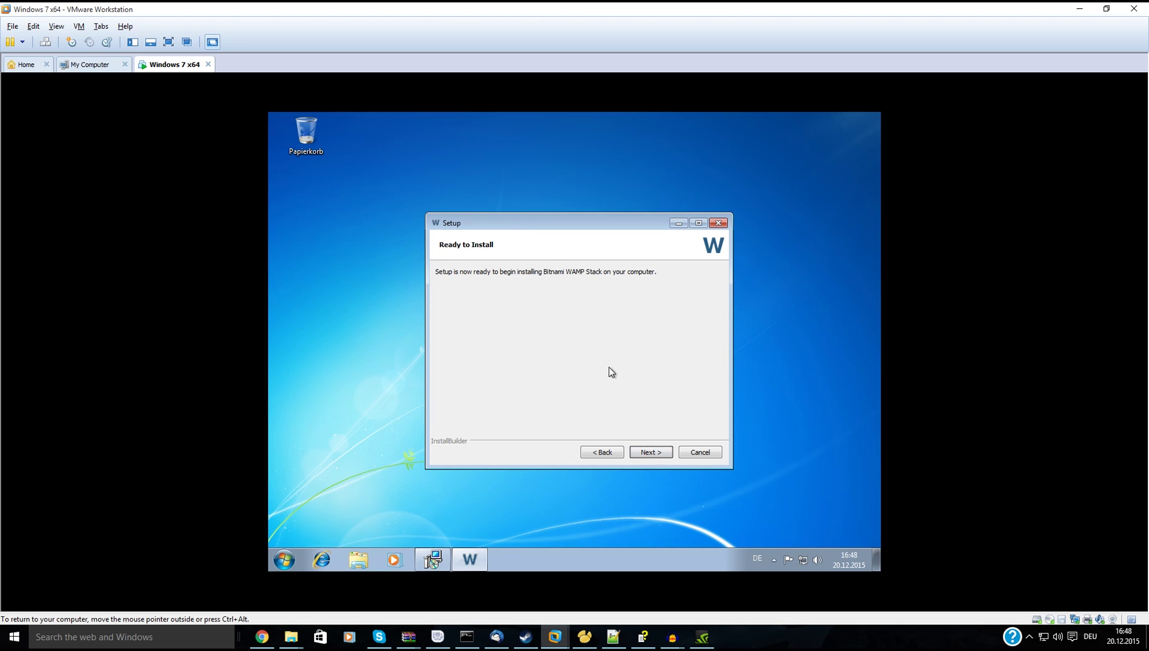
{"action": "left_click", "coordinate": [631, 451]}
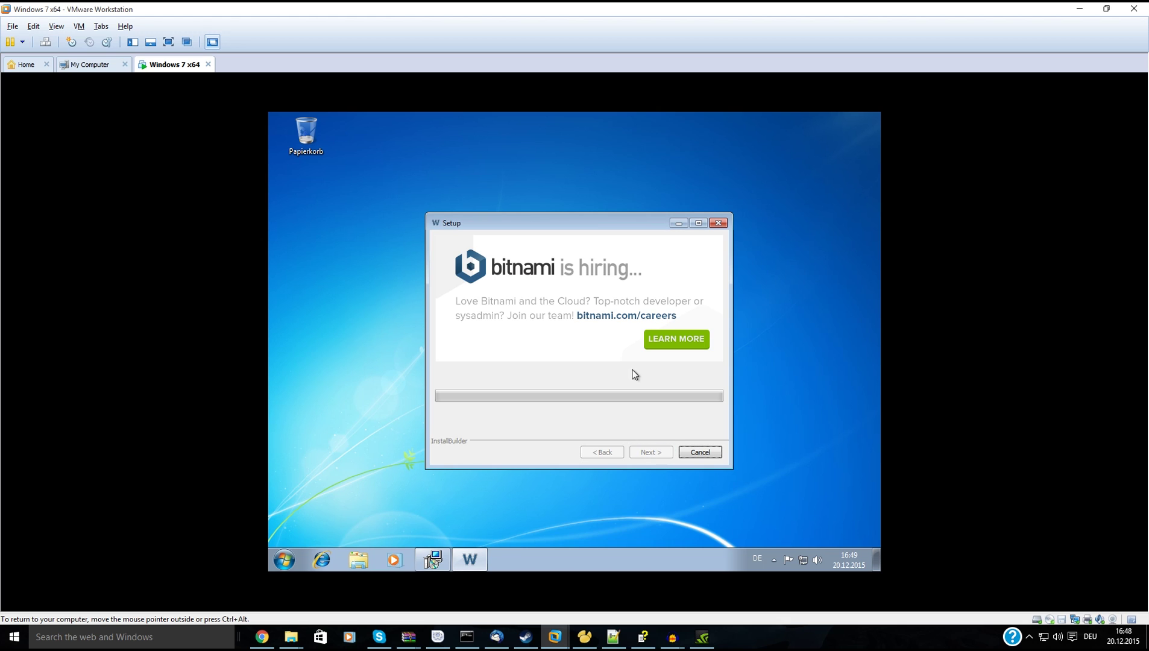
{"action": "left_click", "coordinate": [433, 567]}
Accept the TortoiseSVN license and default features and start the installation.
{"action": "left_click", "coordinate": [637, 428]}
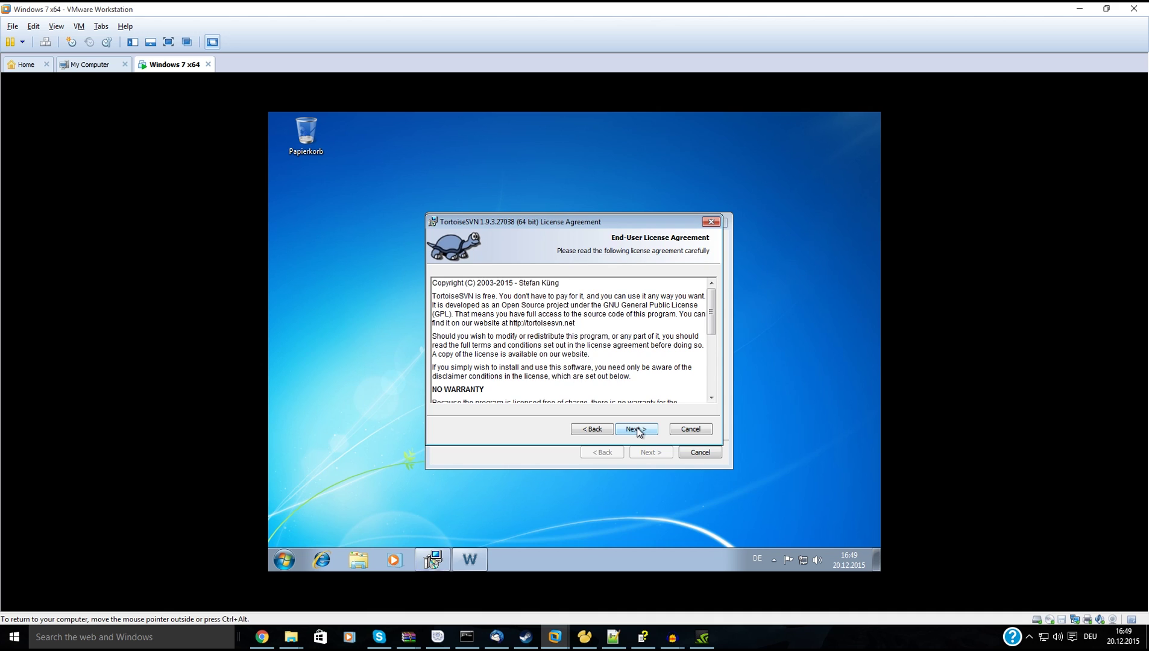
{"action": "left_click", "coordinate": [636, 429]}
{"action": "left_click", "coordinate": [637, 428]}
{"action": "left_click", "coordinate": [637, 428]}
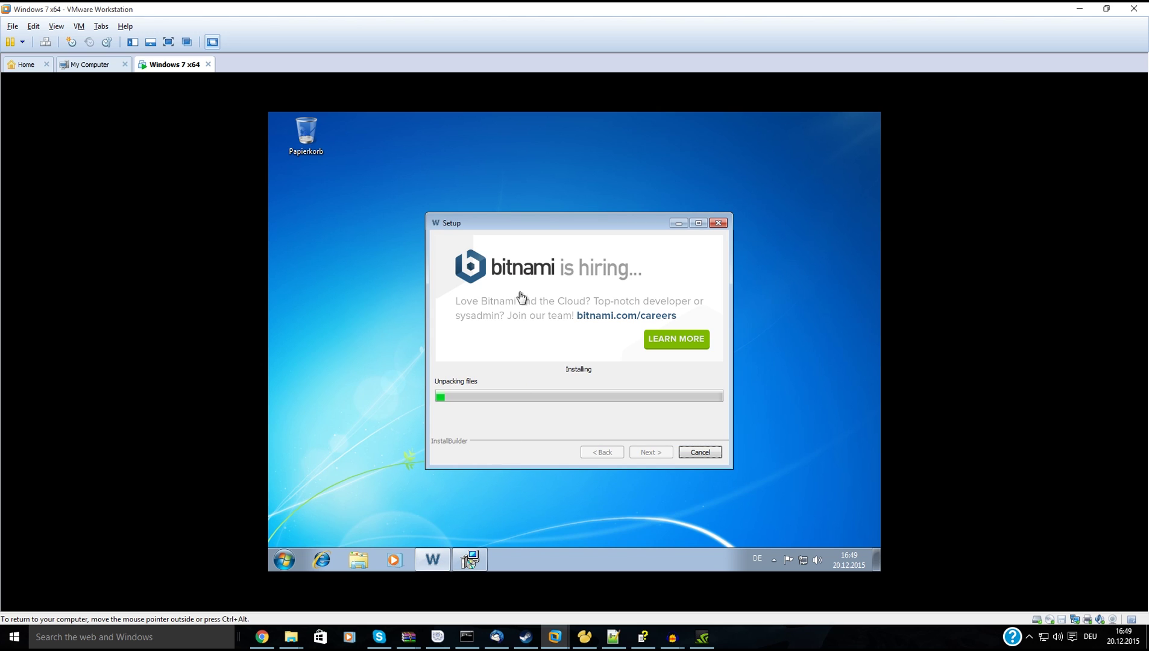
Approve the TortoiseSVN install prompt, check on Bitnami's progress, and close the finished TortoiseSVN wizard.
{"action": "left_click", "coordinate": [677, 224]}
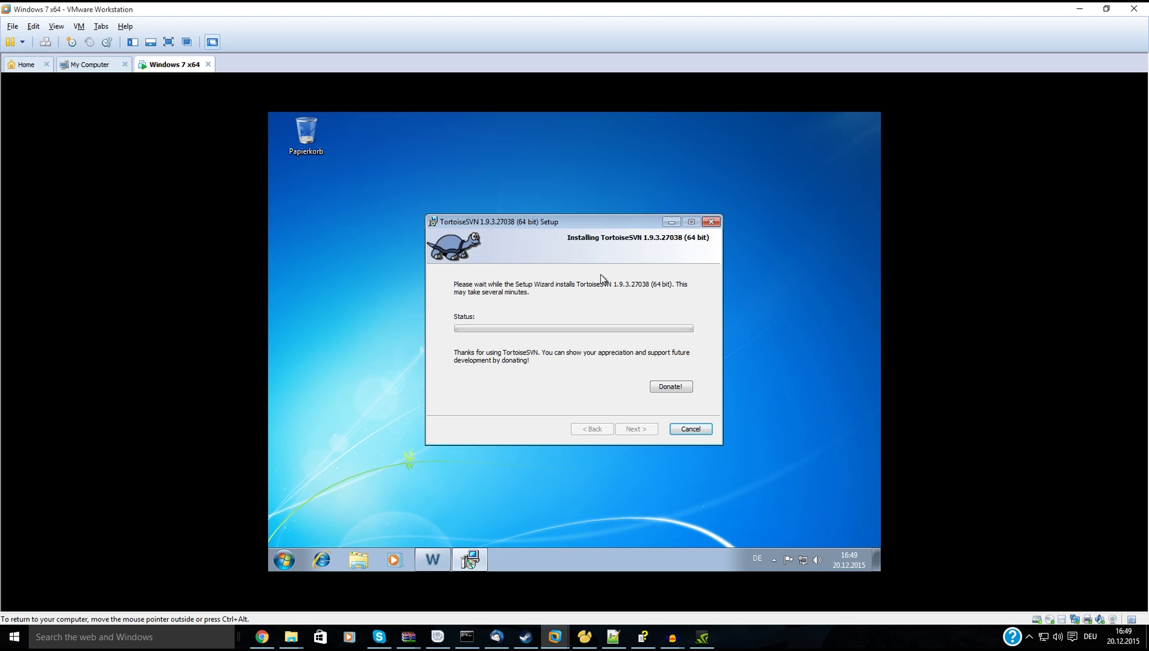
{"action": "left_click_drag", "start_coordinate": [584, 219], "coordinate": [640, 175]}
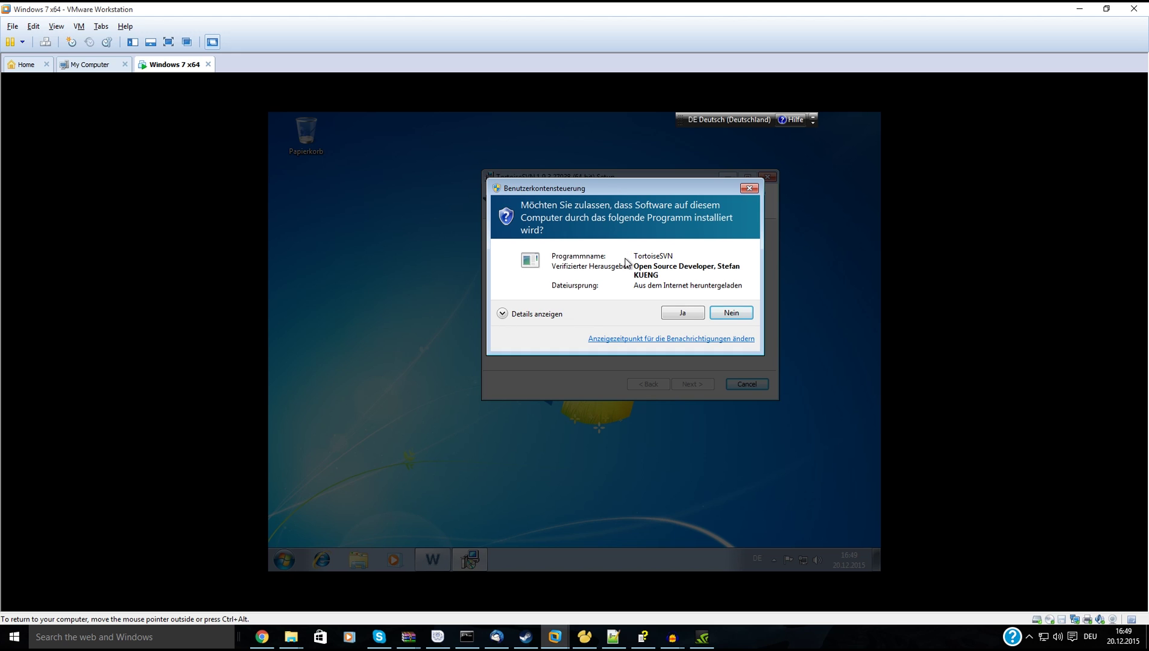
{"action": "left_click", "coordinate": [698, 313]}
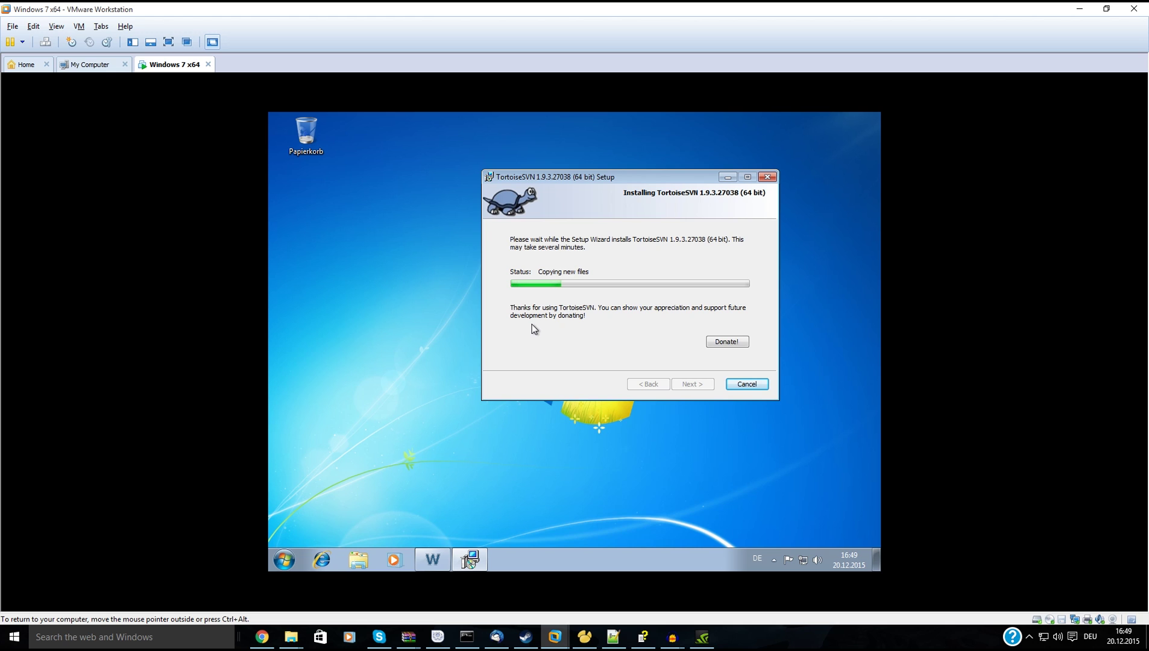
{"action": "left_click", "coordinate": [444, 562]}
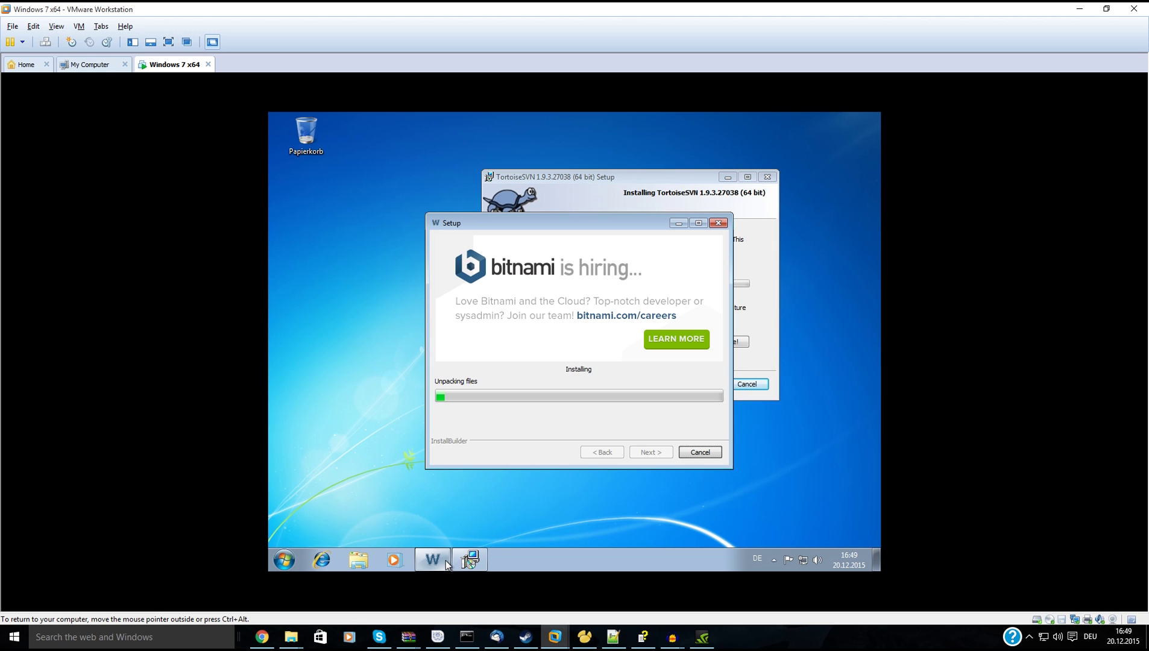
{"action": "left_click", "coordinate": [446, 563]}
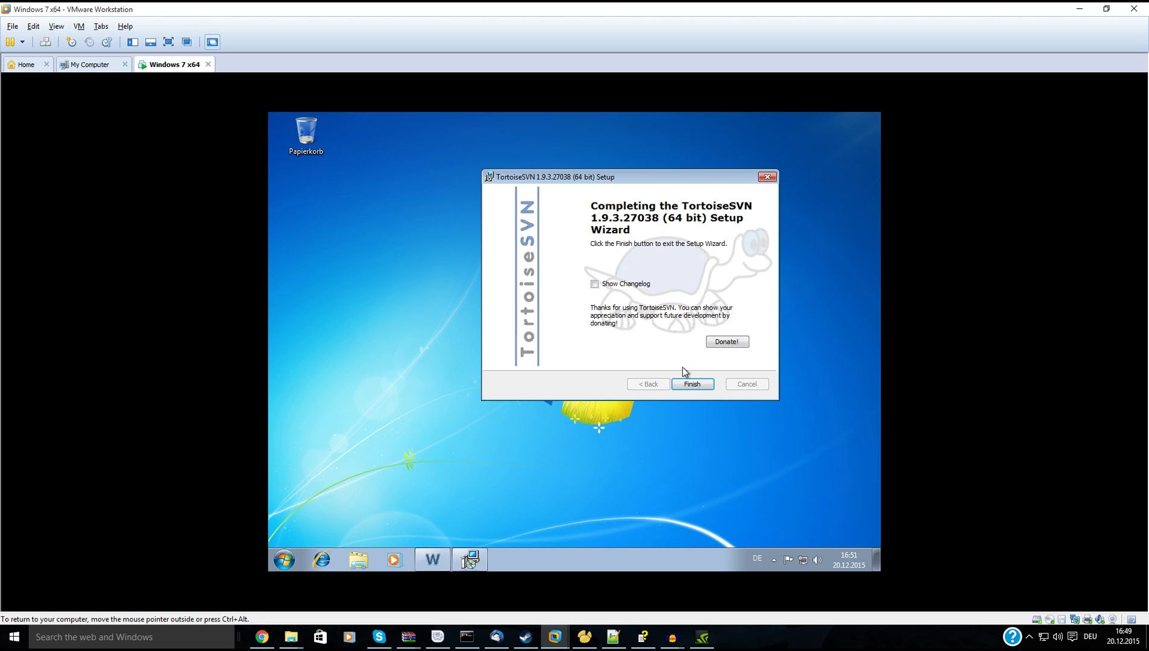
{"action": "left_click", "coordinate": [690, 385]}
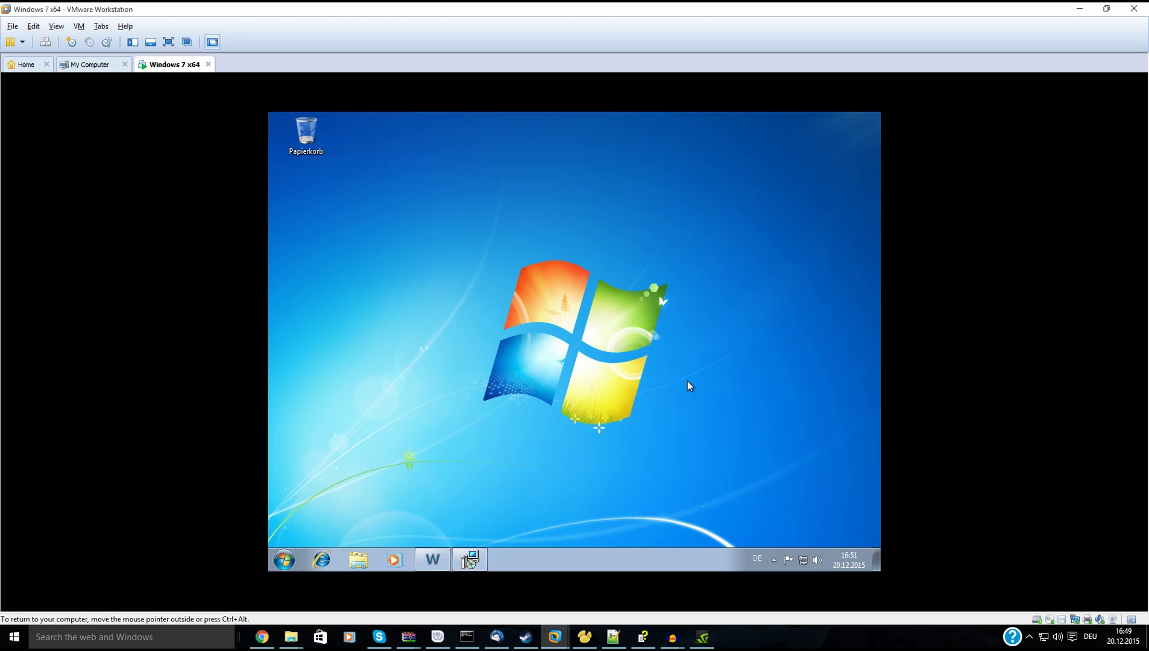
Create a new desktop folder named webfiles-source.
{"action": "left_click", "coordinate": [437, 556]}
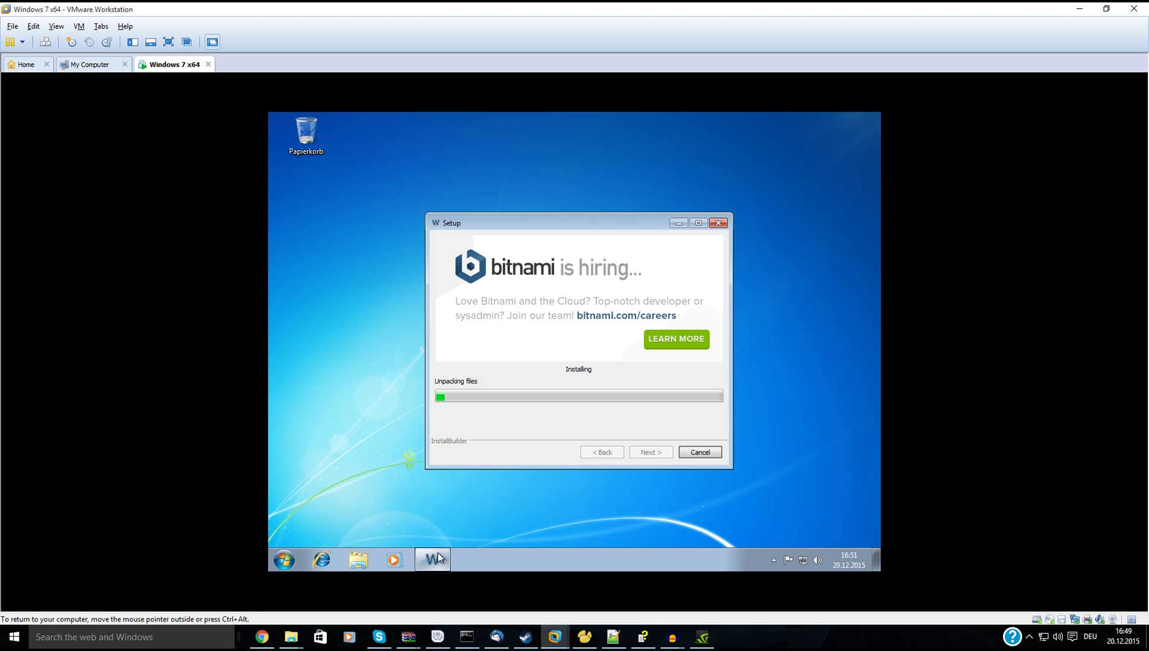
{"action": "left_click", "coordinate": [356, 560]}
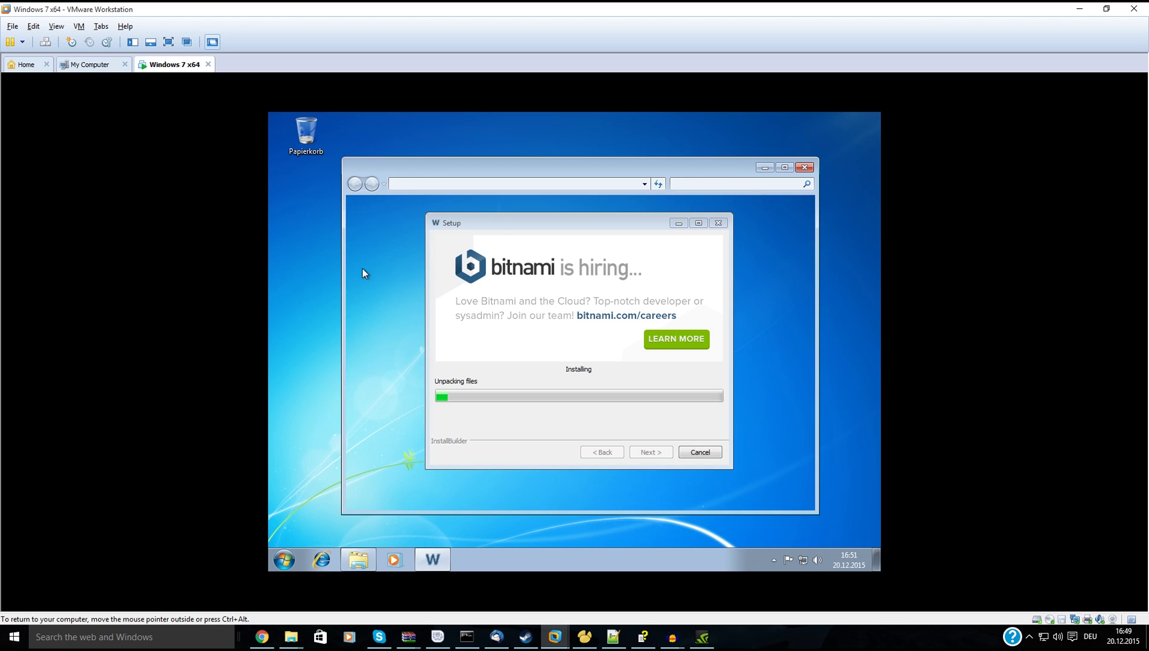
{"action": "left_click", "coordinate": [804, 167]}
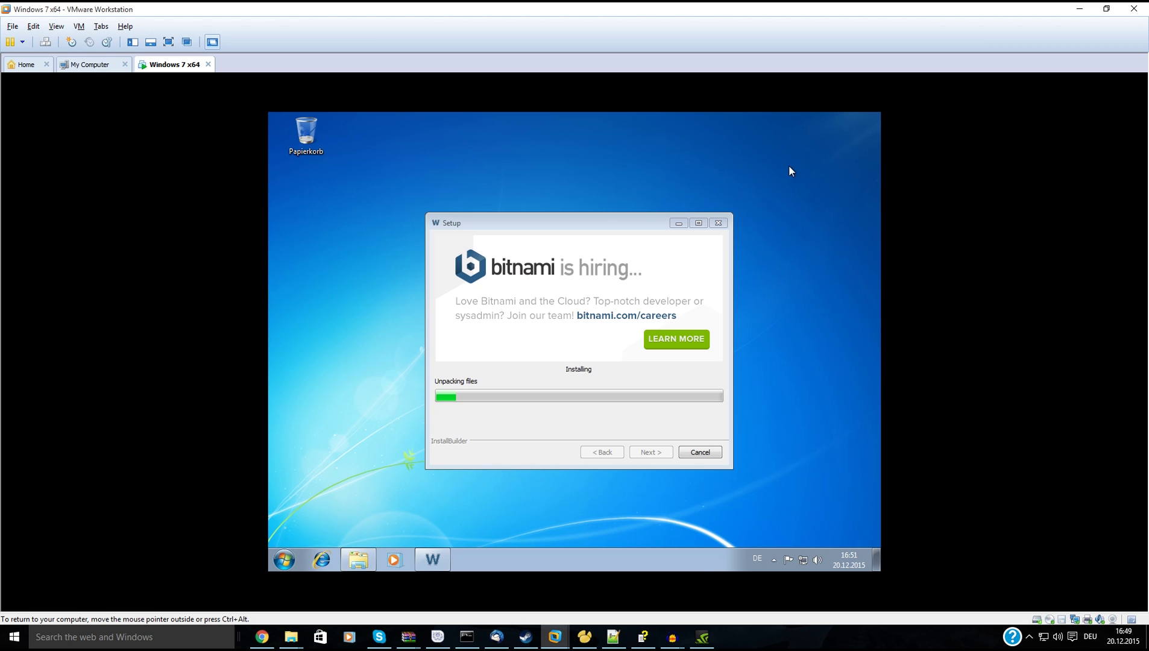
{"action": "right_click", "coordinate": [309, 337]}
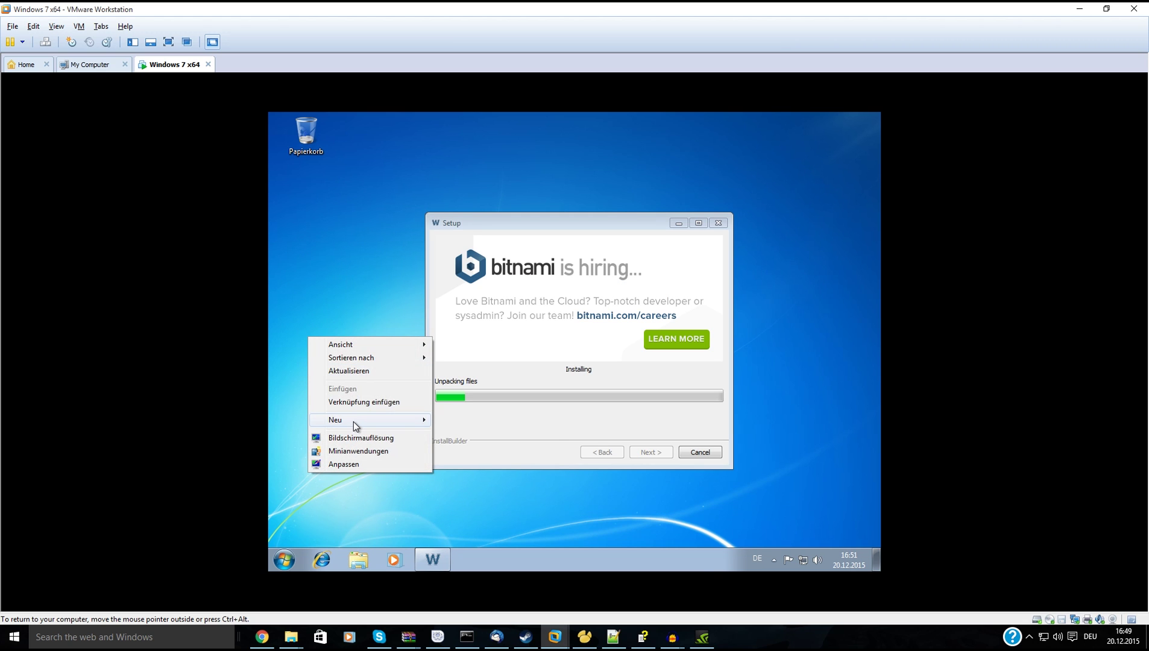
{"action": "mouse_move", "coordinate": [354, 421]}
{"action": "left_click", "coordinate": [490, 421]}
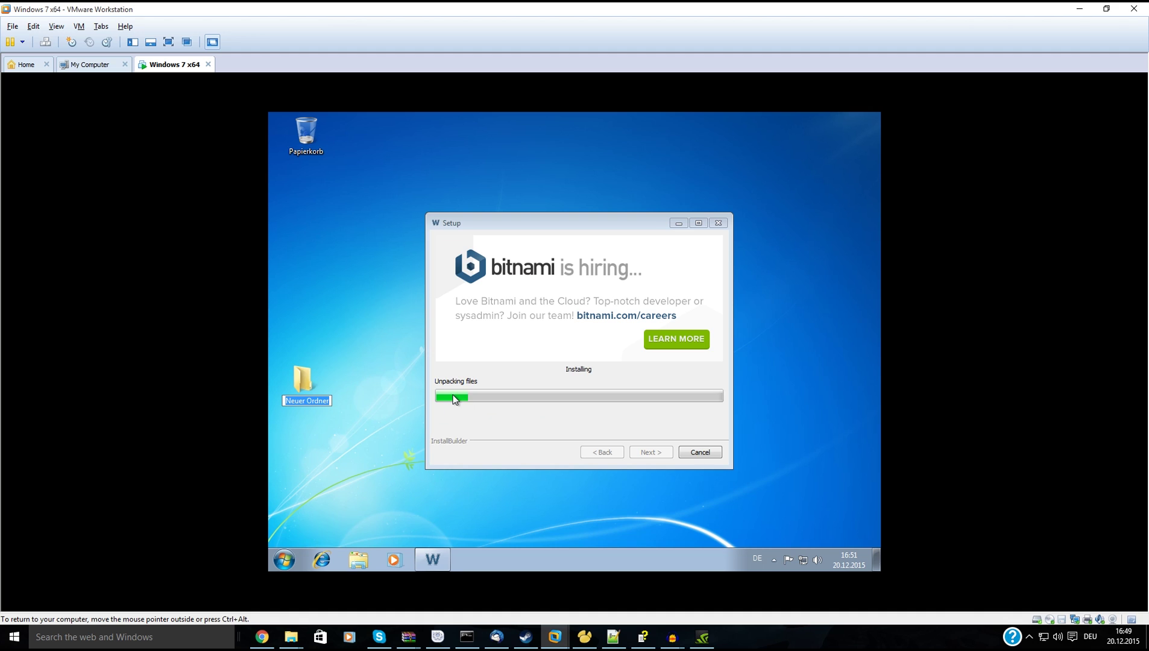
{"action": "type", "text": "webfiles-source"}
{"action": "key", "text": "Return"}
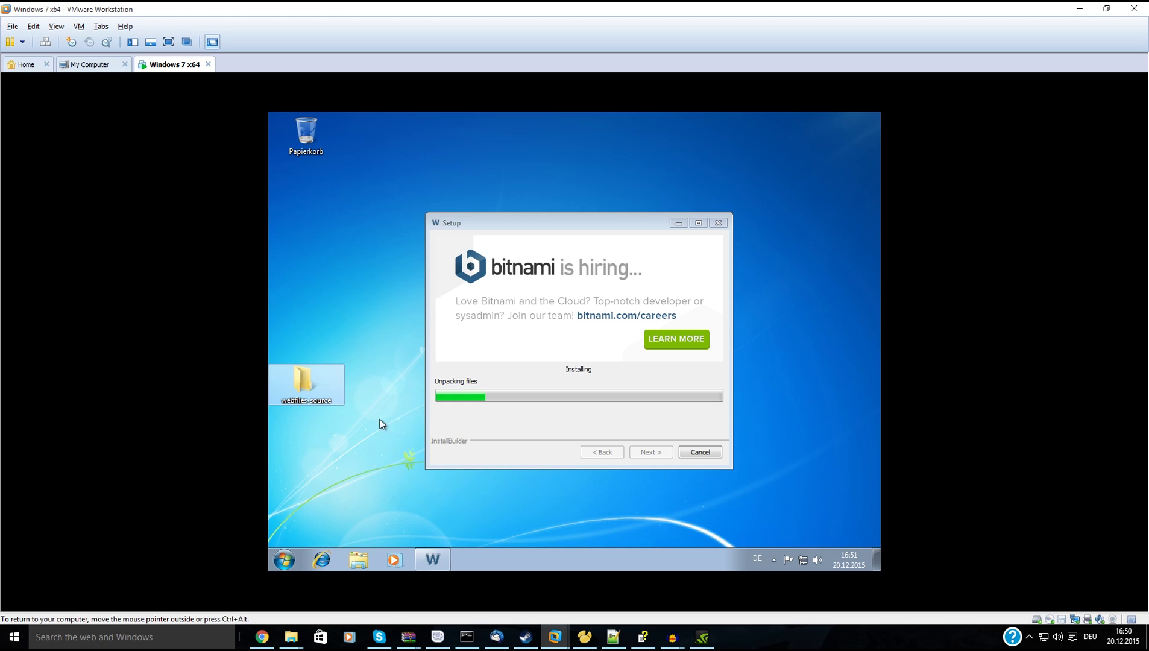
Launch TortoiseSVN from the Start menu's program list.
{"action": "right_click", "coordinate": [326, 392]}
{"action": "left_click", "coordinate": [296, 377]}
{"action": "right_click", "coordinate": [296, 378]}
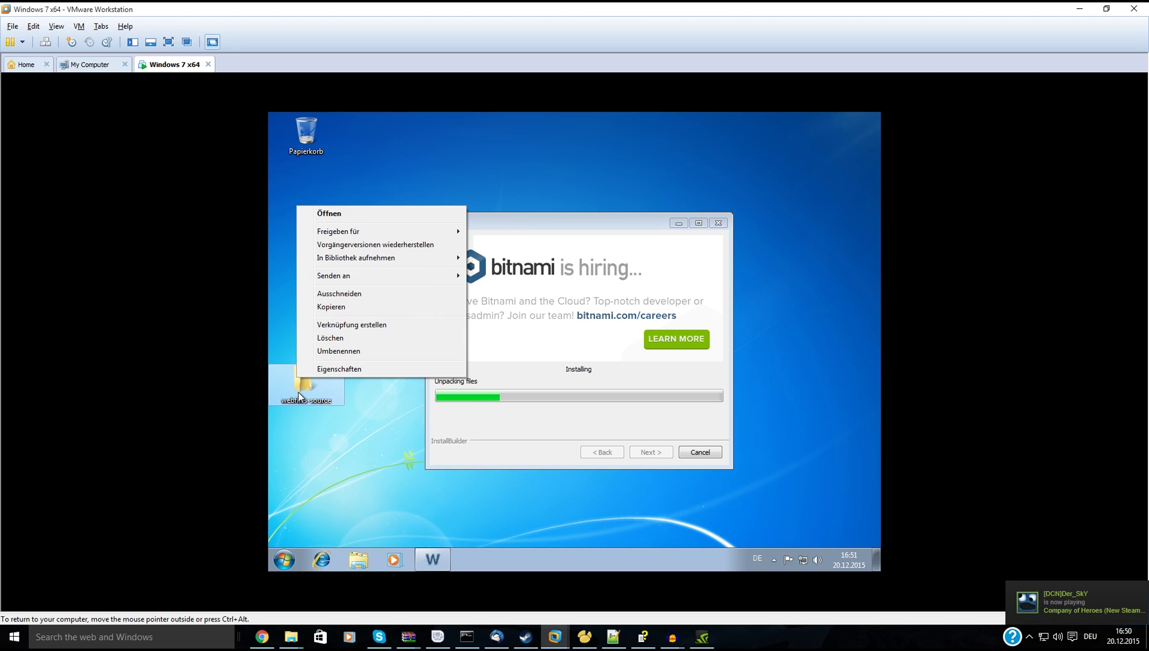
{"action": "left_click", "coordinate": [373, 441]}
{"action": "left_click", "coordinate": [285, 560]}
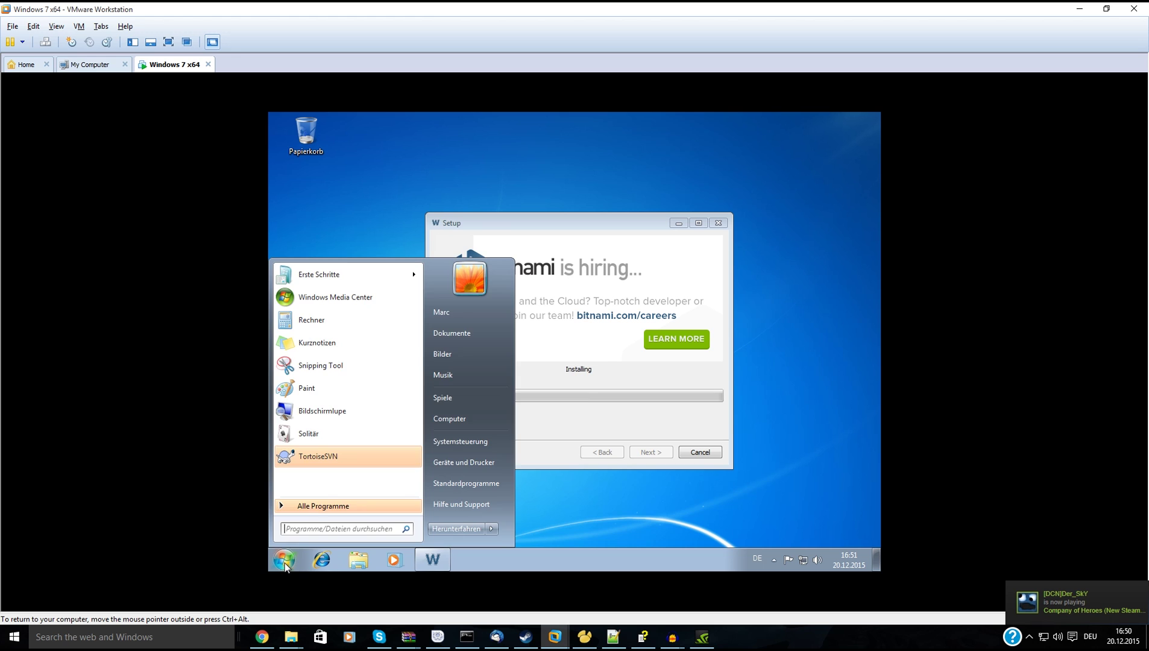
{"action": "left_click", "coordinate": [332, 451]}
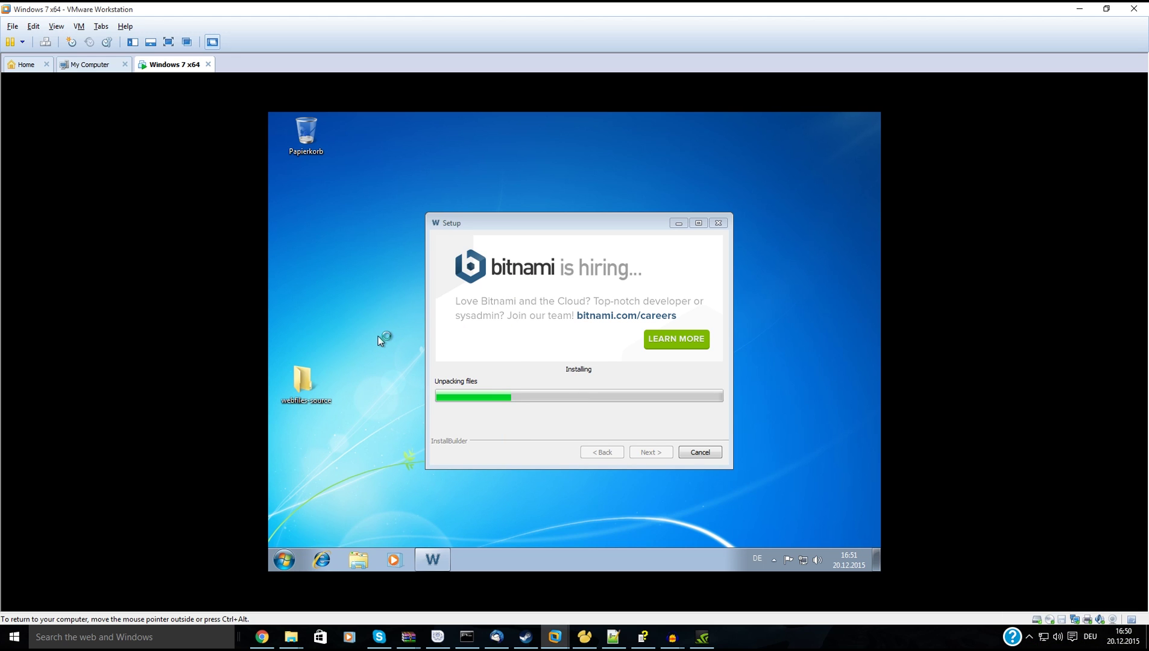
{"action": "left_click", "coordinate": [284, 560]}
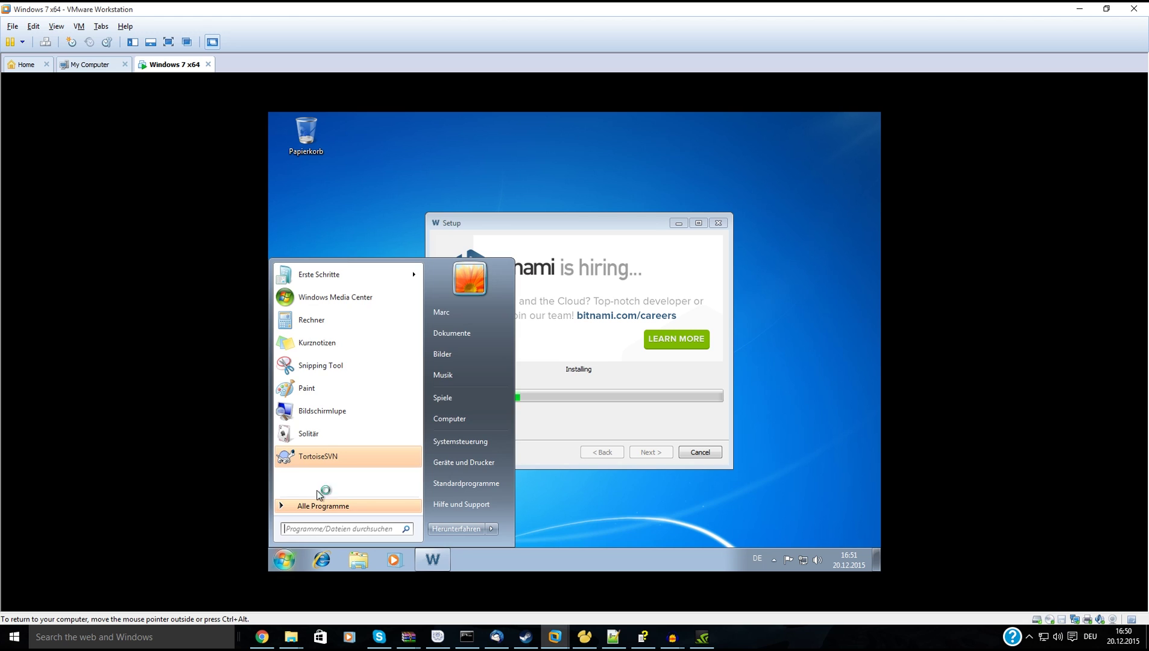
{"action": "left_click", "coordinate": [291, 543]}
Check the webfiles-source folder's context menu and minimize the Bitnami installer to reveal TortoiseSVN's notice.
{"action": "right_click", "coordinate": [304, 384]}
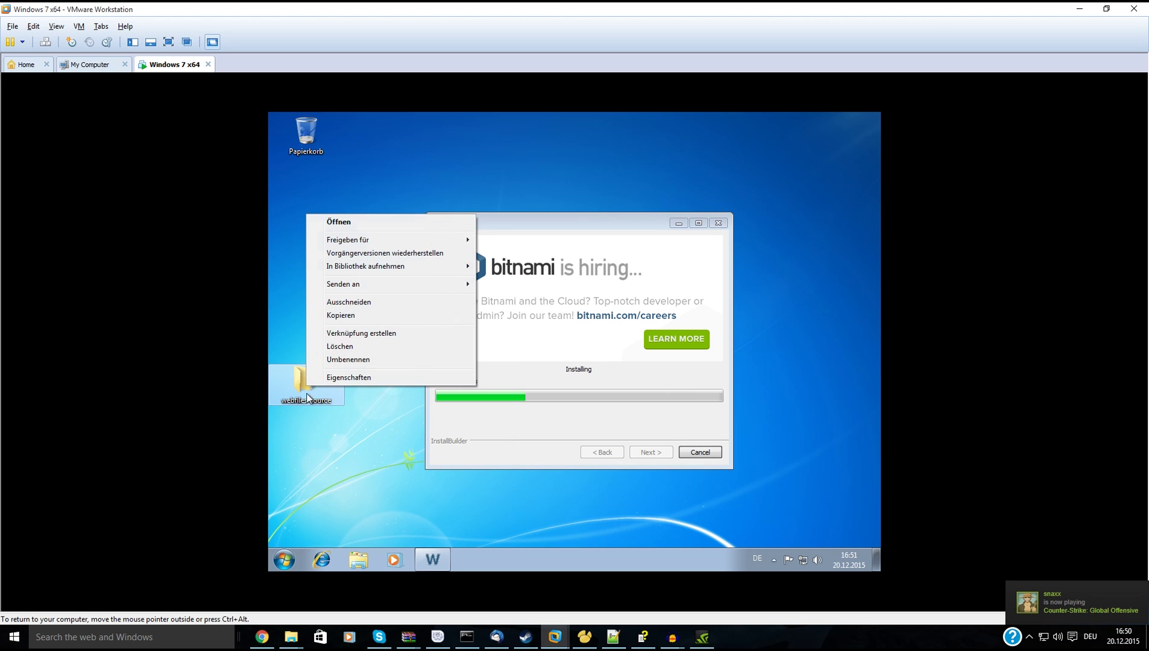
{"action": "left_click", "coordinate": [393, 473]}
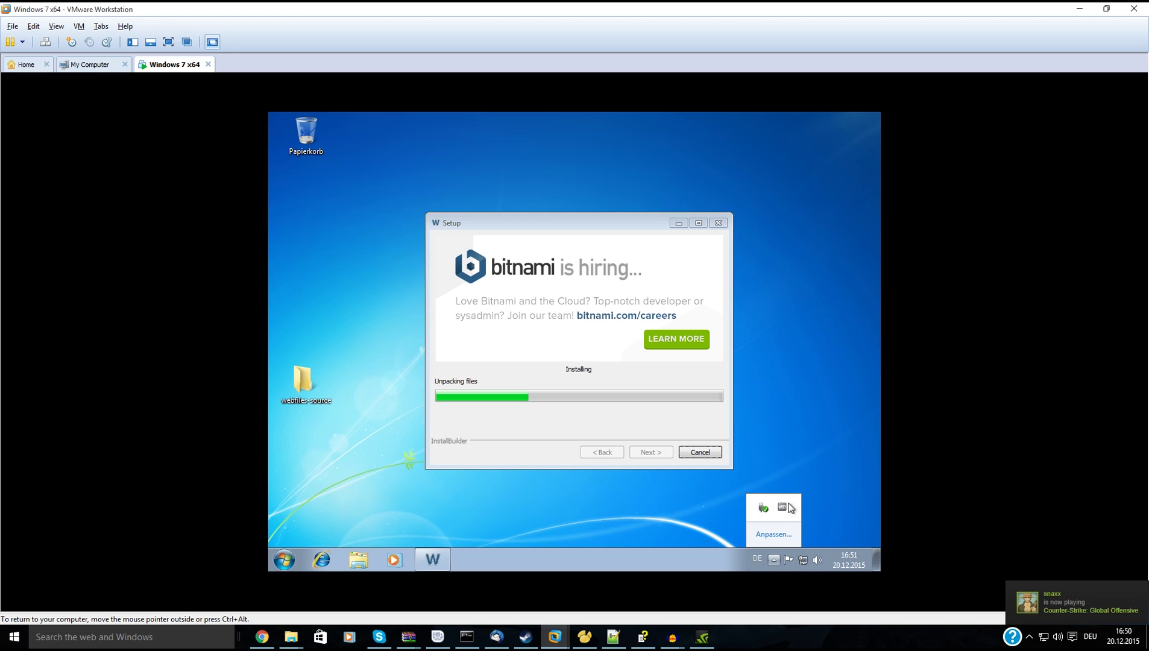
{"action": "right_click", "coordinate": [301, 362]}
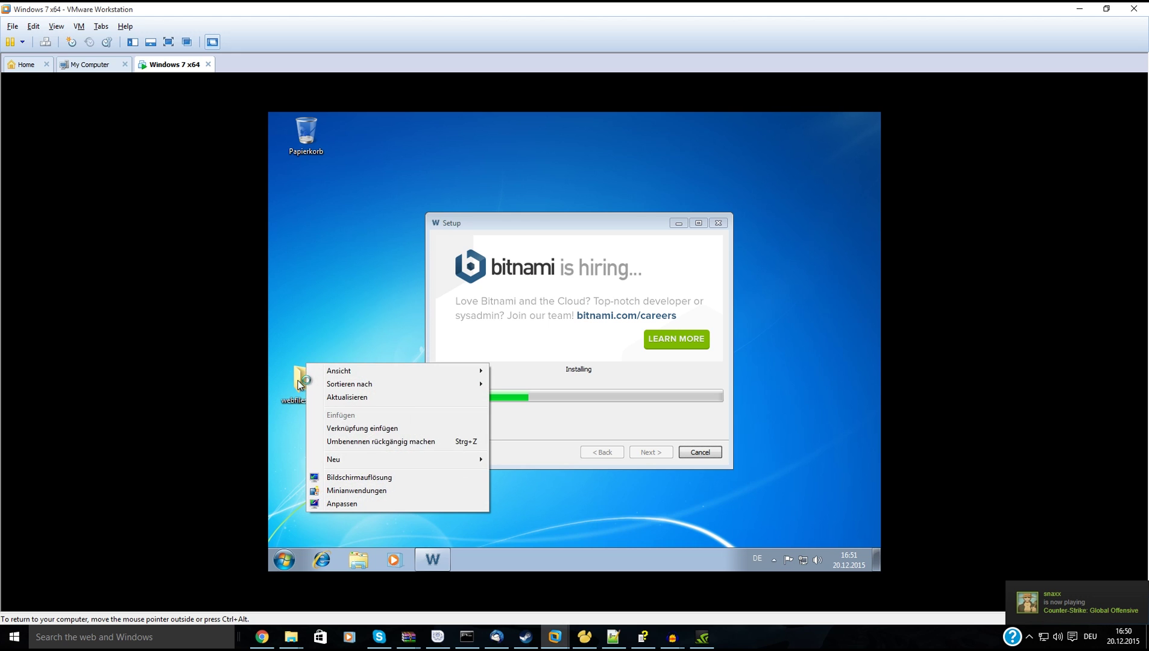
{"action": "left_click", "coordinate": [326, 305]}
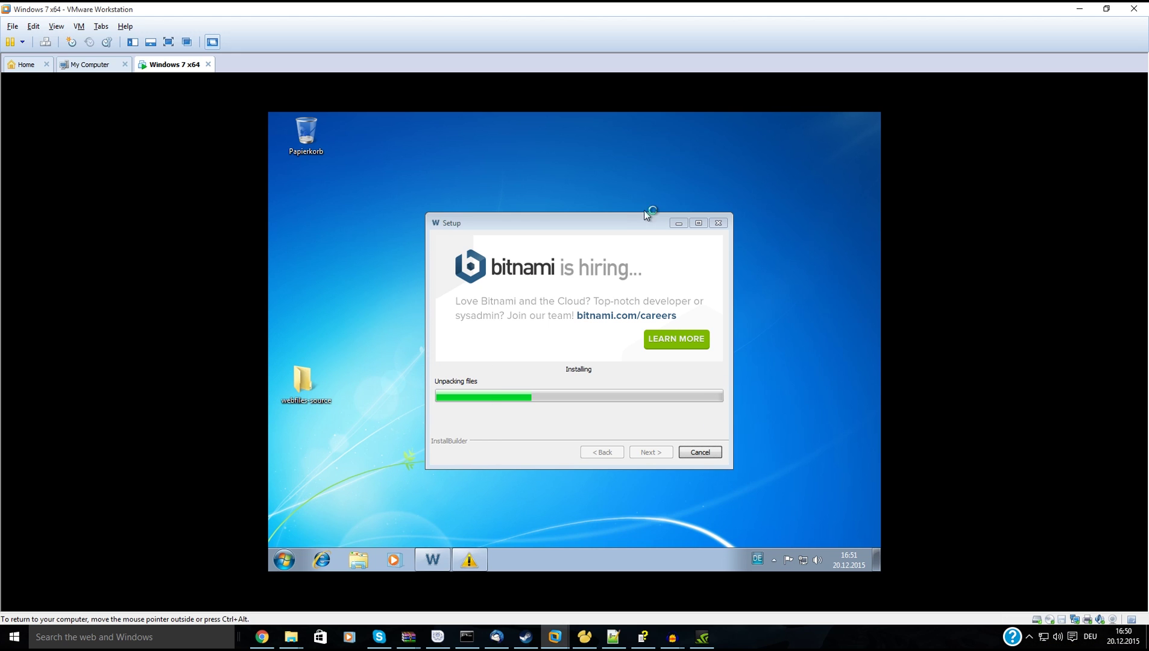
{"action": "left_click", "coordinate": [678, 223]}
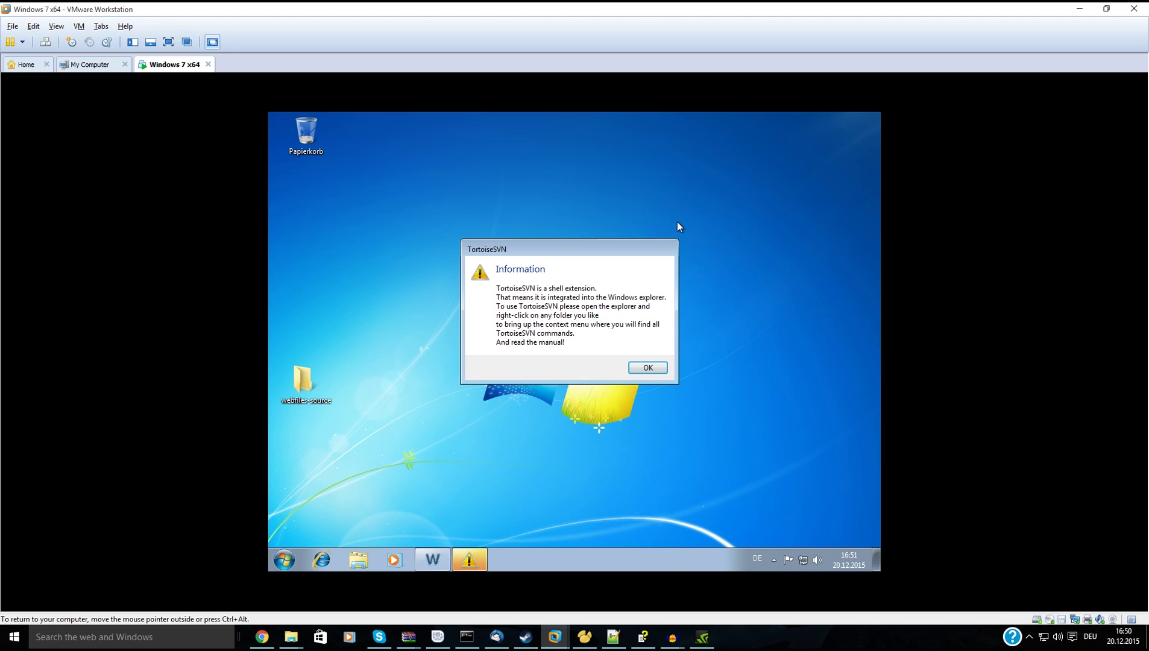
Acknowledge the TortoiseSVN notice, check the webfiles-source folder's menu, and close the Eigene Dokumente window.
{"action": "left_click", "coordinate": [648, 369]}
{"action": "right_click", "coordinate": [303, 386]}
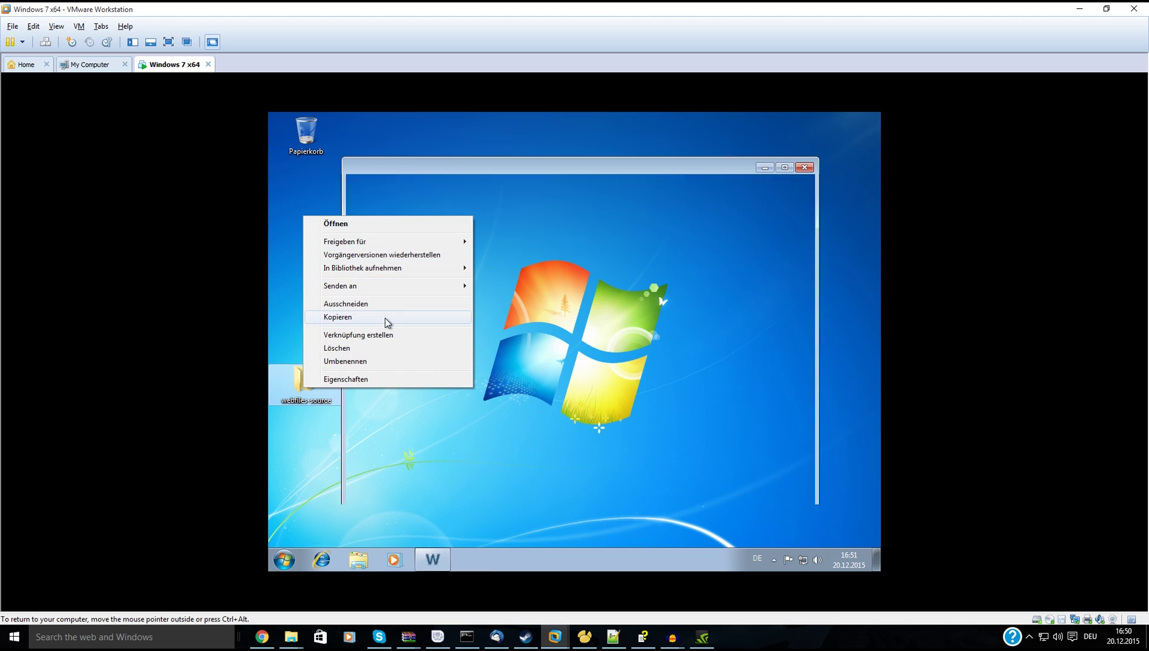
{"action": "left_click", "coordinate": [314, 428]}
{"action": "right_click", "coordinate": [300, 380]}
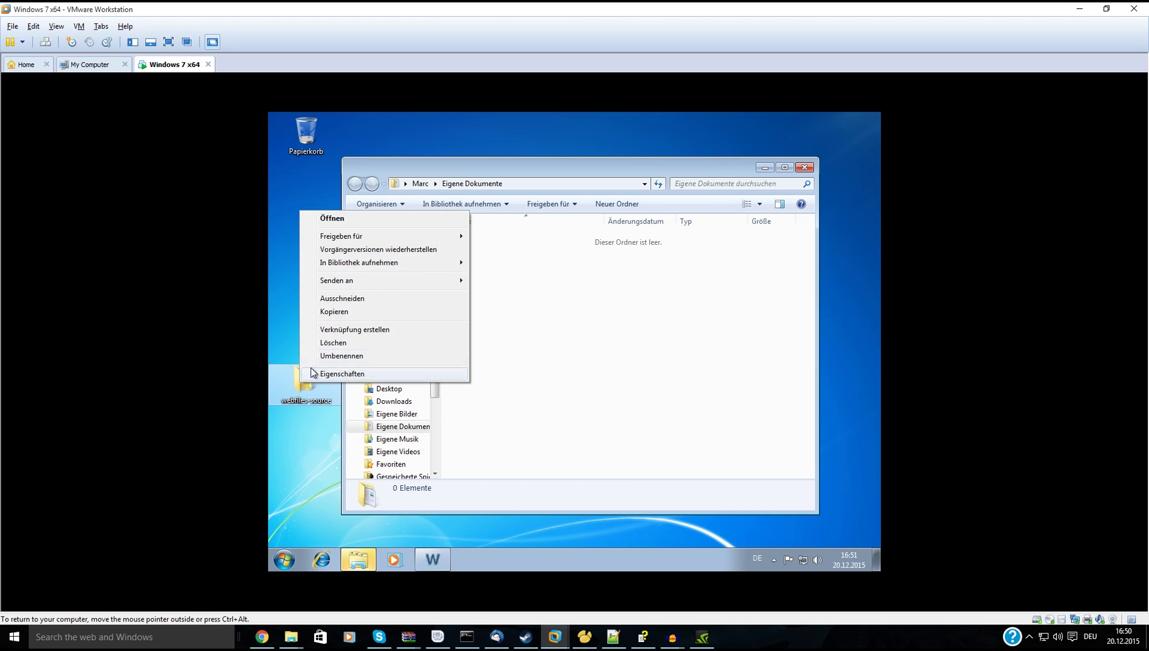
{"action": "left_click", "coordinate": [698, 276]}
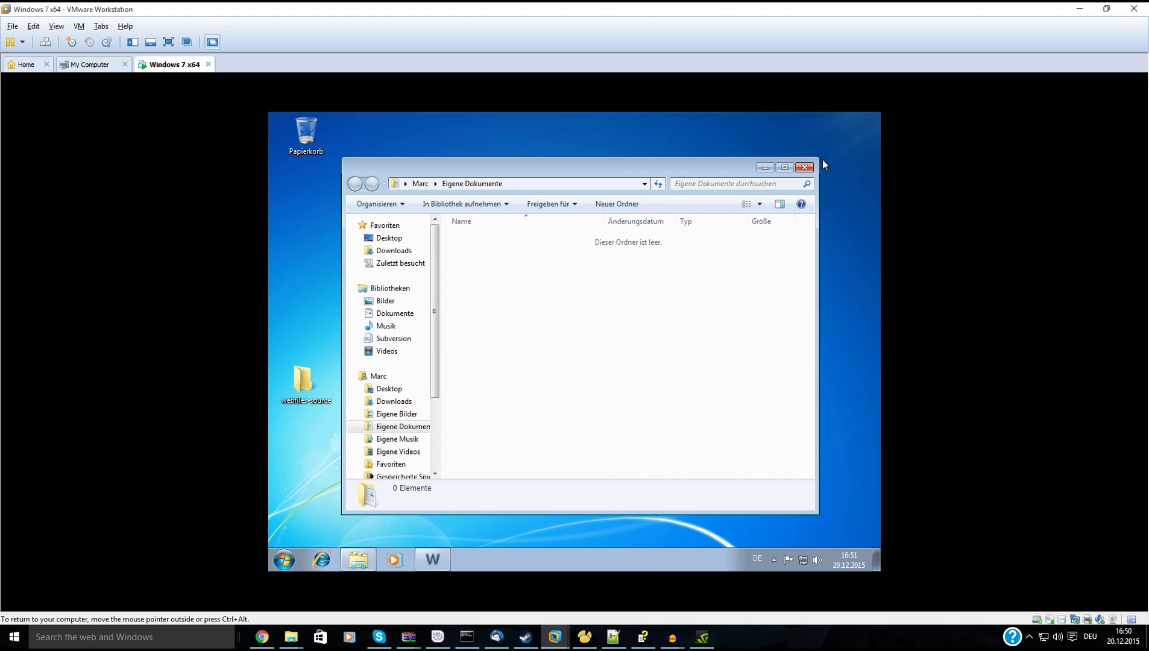
{"action": "left_click", "coordinate": [804, 167]}
Restore the running Bitnami installer and launch Internet Explorer at the MSN start page.
{"action": "left_click", "coordinate": [426, 556]}
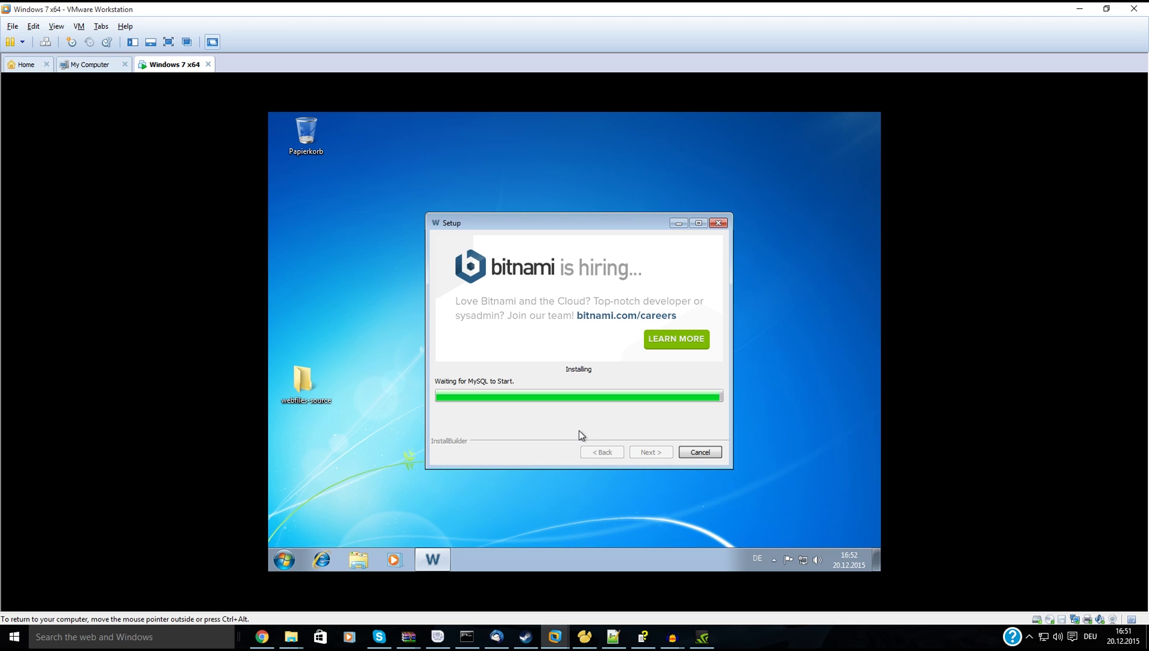
{"action": "left_click", "coordinate": [772, 561]}
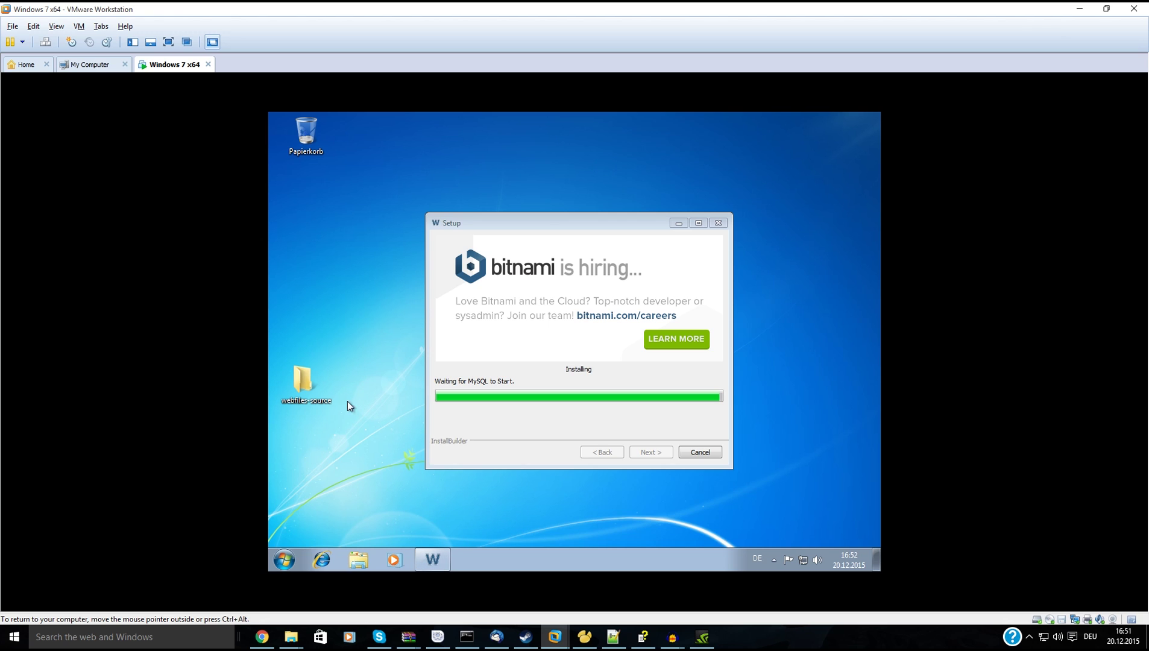
{"action": "left_click", "coordinate": [322, 559]}
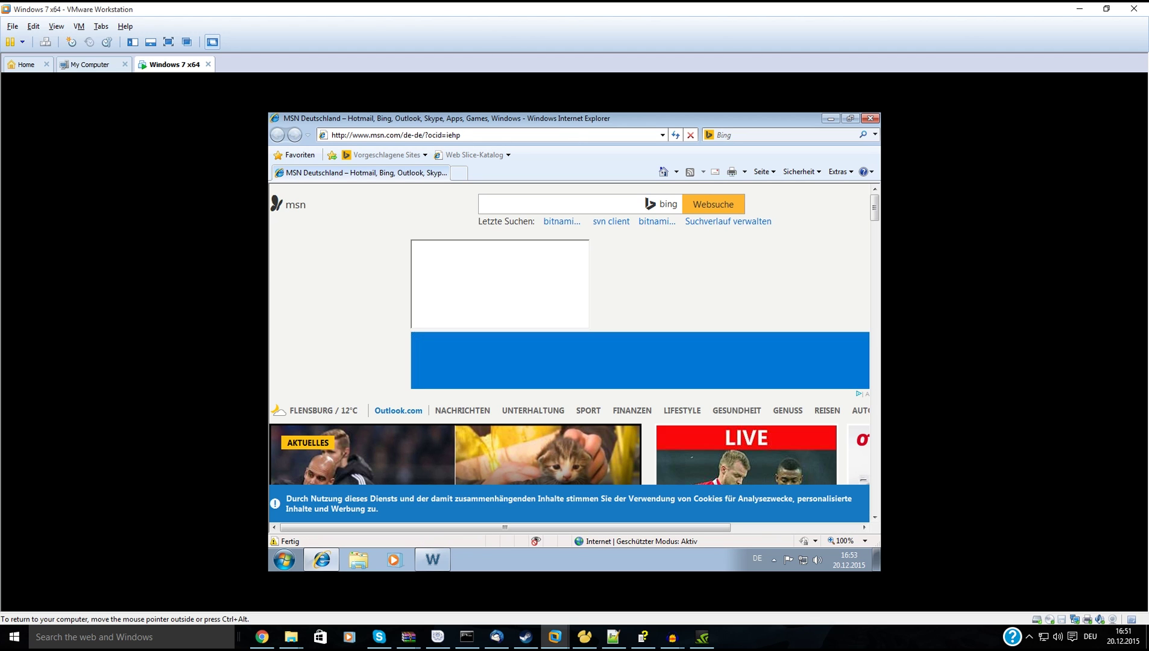
Go to the Unreal Engine Forums and open the VaRest Login System thread under Community Content, Tools and Tutorials.
{"action": "left_click", "coordinate": [662, 135]}
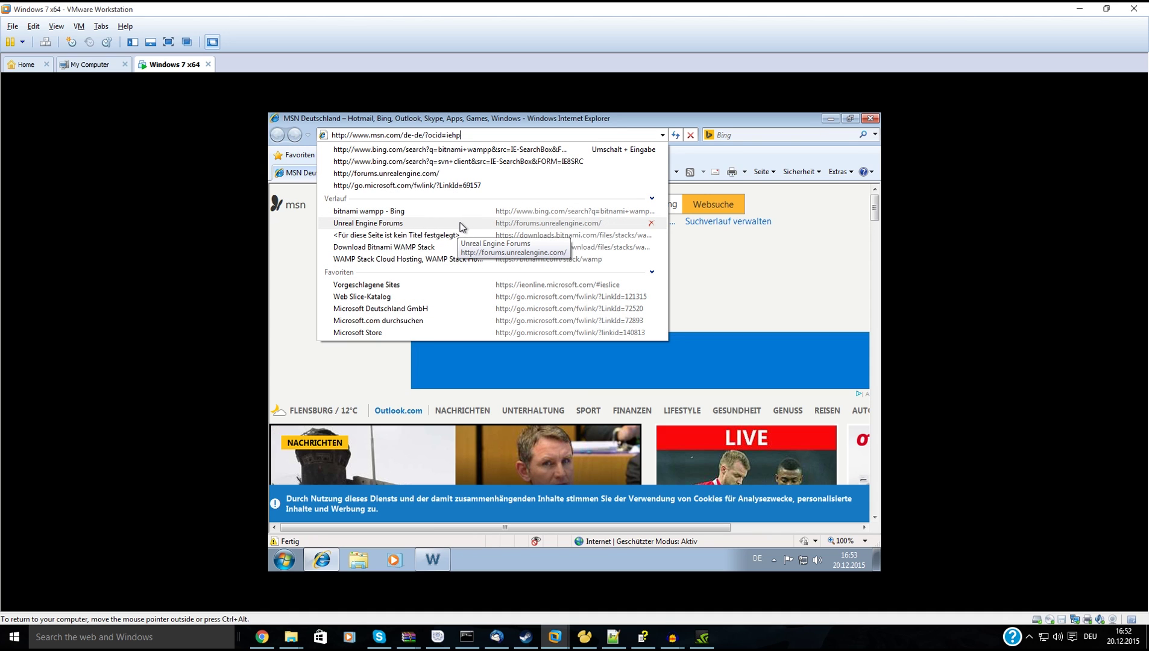
{"action": "left_click", "coordinate": [460, 227]}
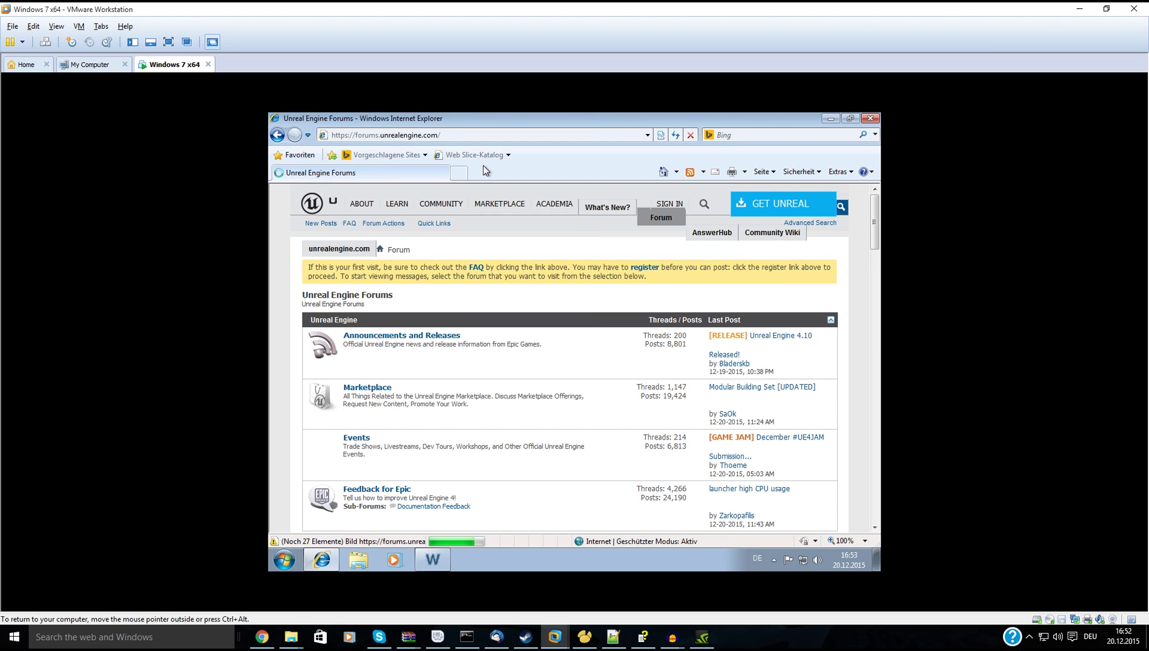
{"action": "scroll", "coordinate": [468, 361], "scroll_direction": "down", "scroll_amount": 1}
{"action": "scroll", "coordinate": [466, 362], "scroll_direction": "down", "scroll_amount": 15}
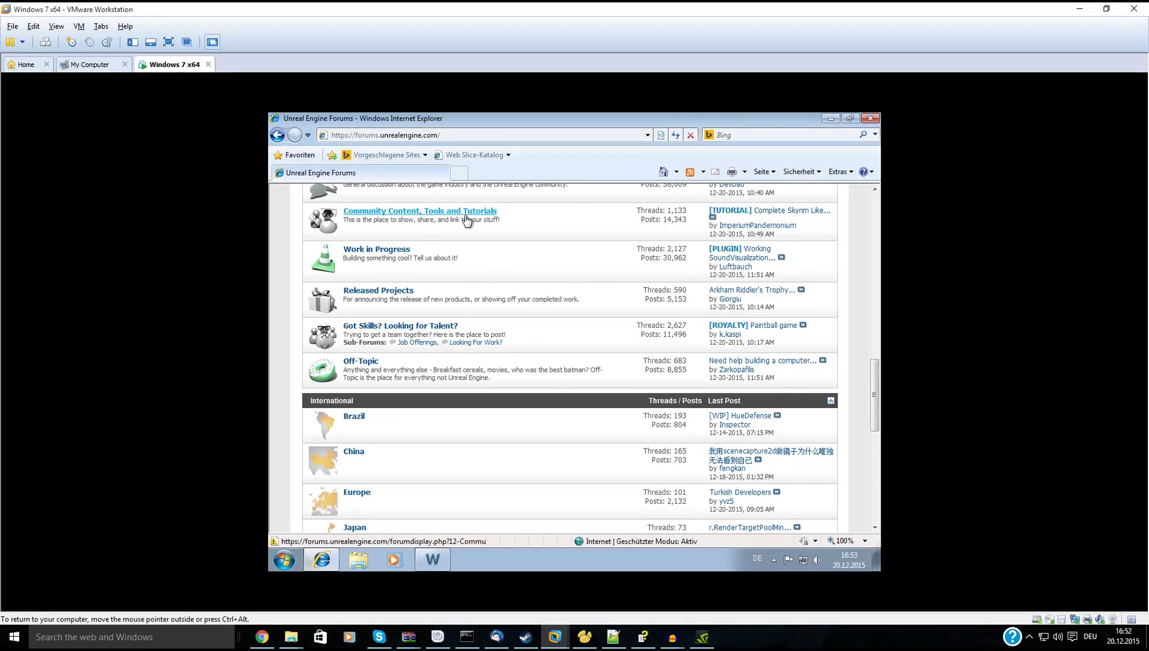
{"action": "left_click", "coordinate": [468, 215]}
{"action": "scroll", "coordinate": [468, 229], "scroll_direction": "down", "scroll_amount": 2}
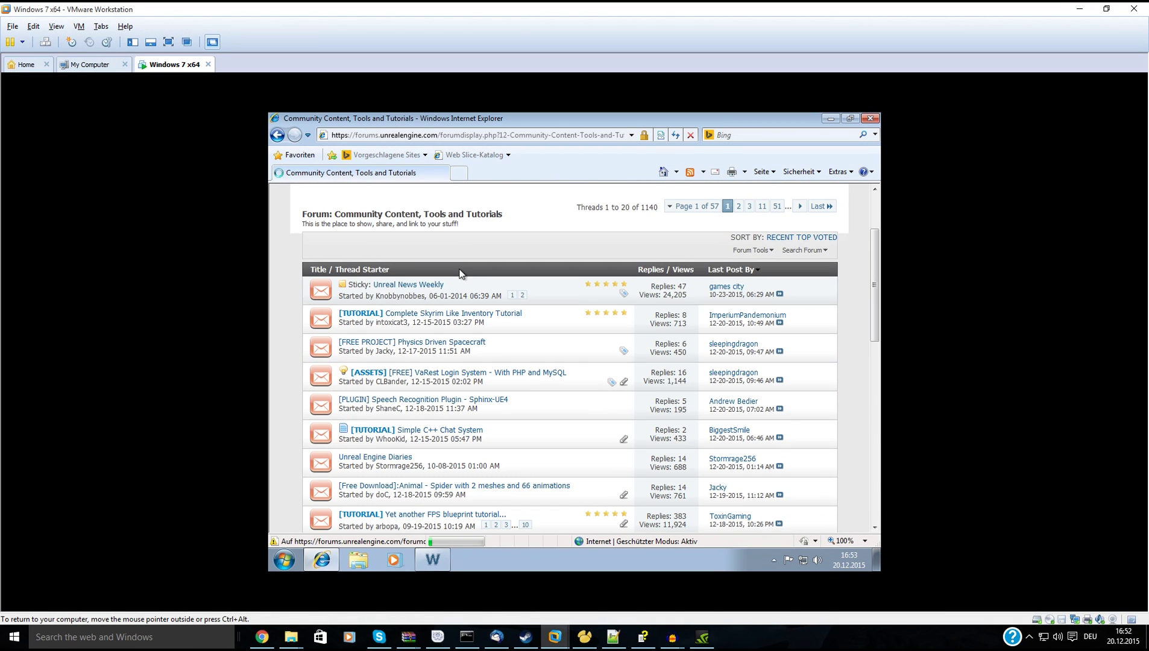
{"action": "left_click", "coordinate": [472, 373]}
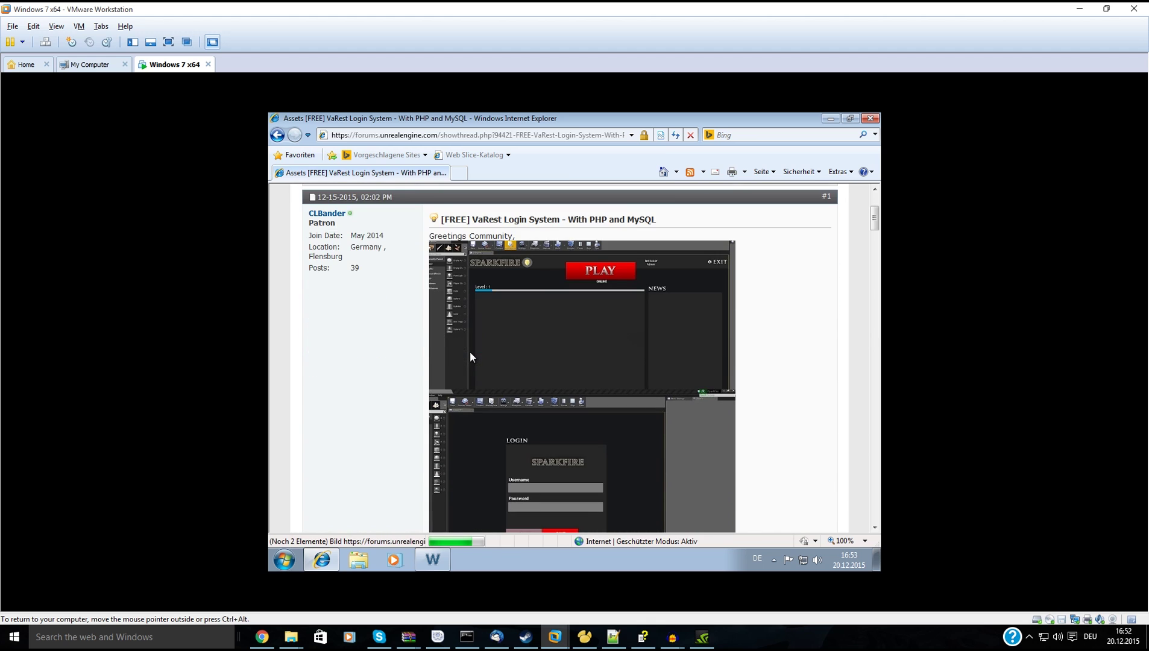
{"action": "scroll", "coordinate": [467, 353], "scroll_direction": "down", "scroll_amount": 10}
{"action": "scroll", "coordinate": [466, 355], "scroll_direction": "down", "scroll_amount": 1}
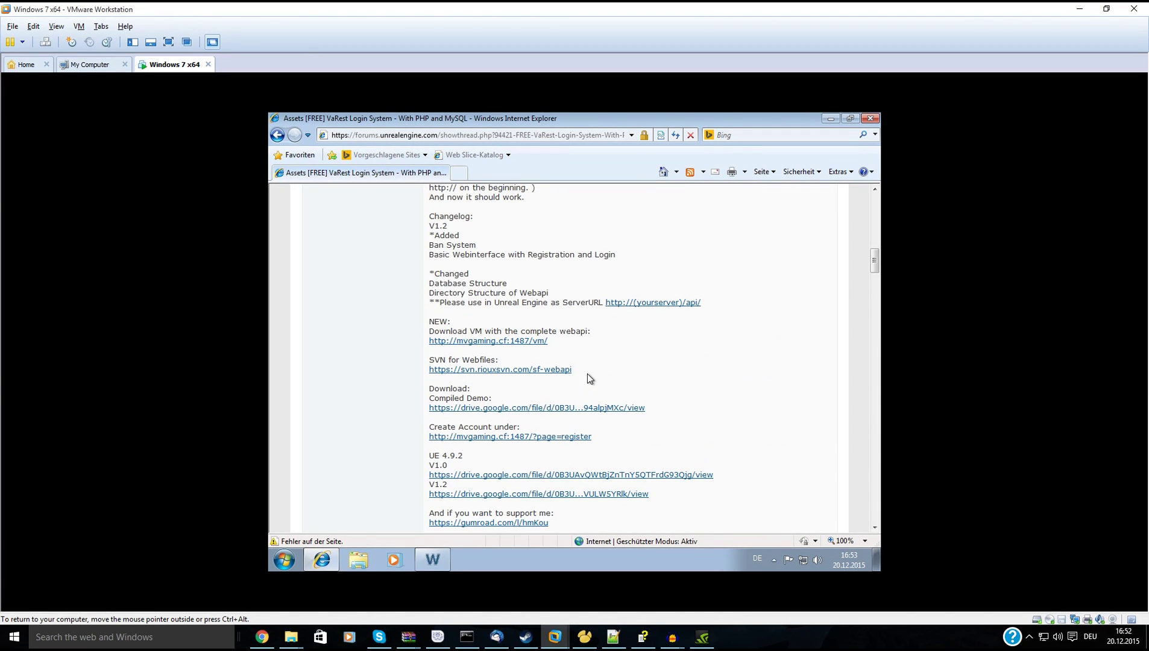
{"action": "left_click_drag", "start_coordinate": [587, 373], "coordinate": [424, 368]}
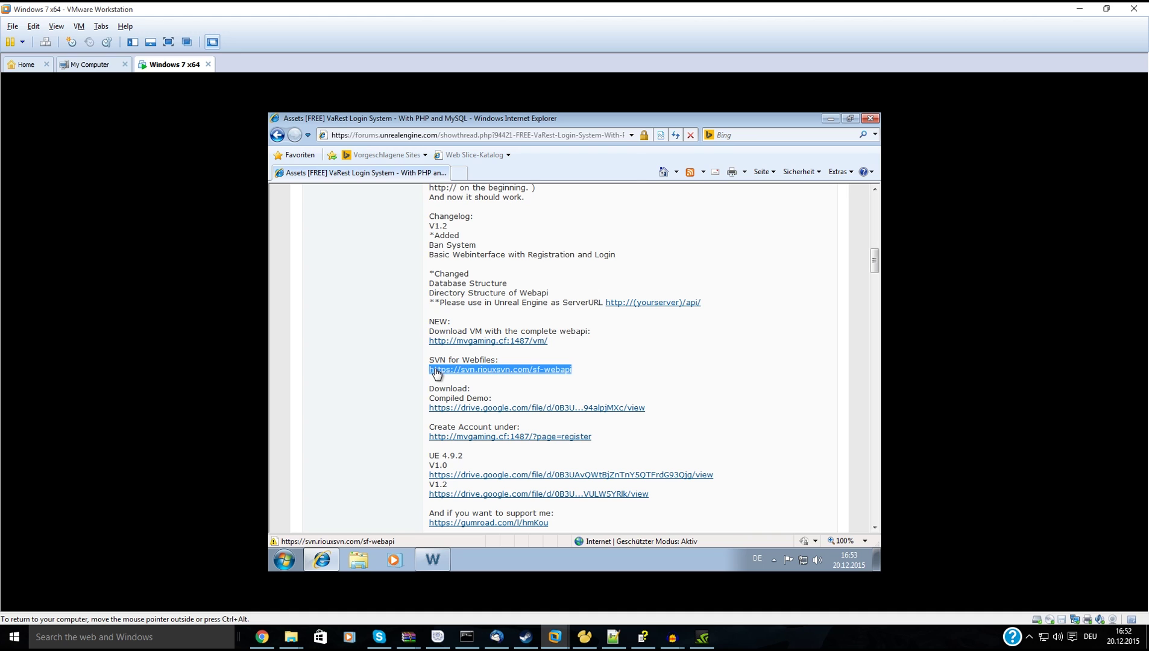
{"action": "right_click", "coordinate": [437, 370]}
{"action": "left_click", "coordinate": [482, 233]}
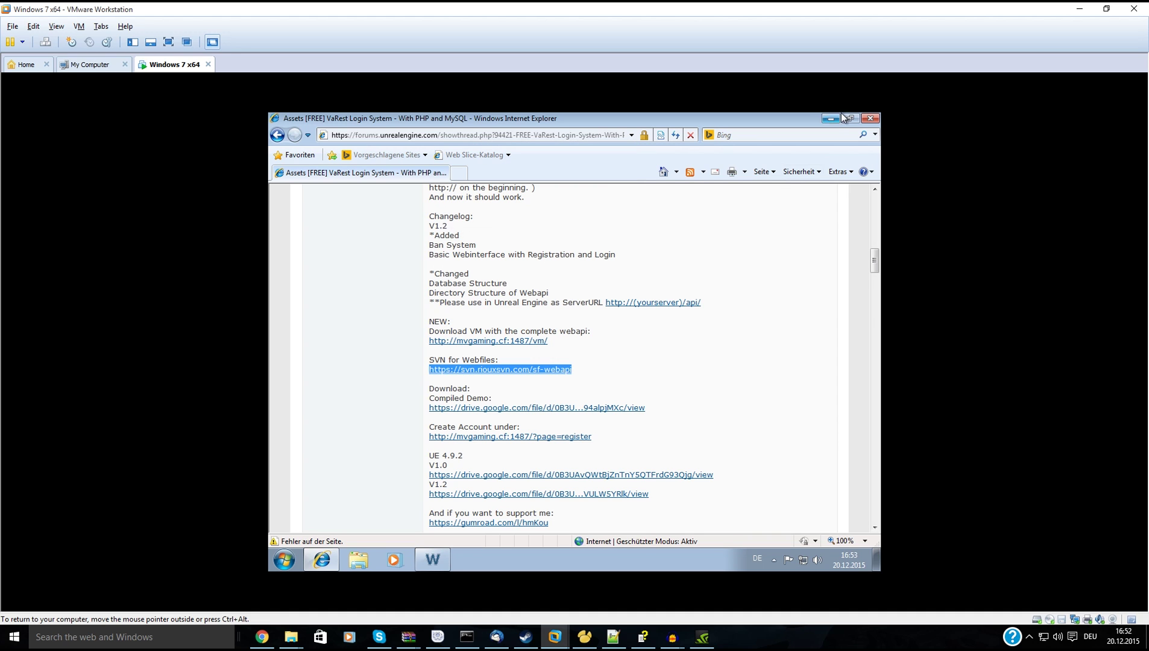
{"action": "left_click", "coordinate": [872, 119]}
Create a new text document on the desktop named 'subversion'.
{"action": "right_click", "coordinate": [341, 299]}
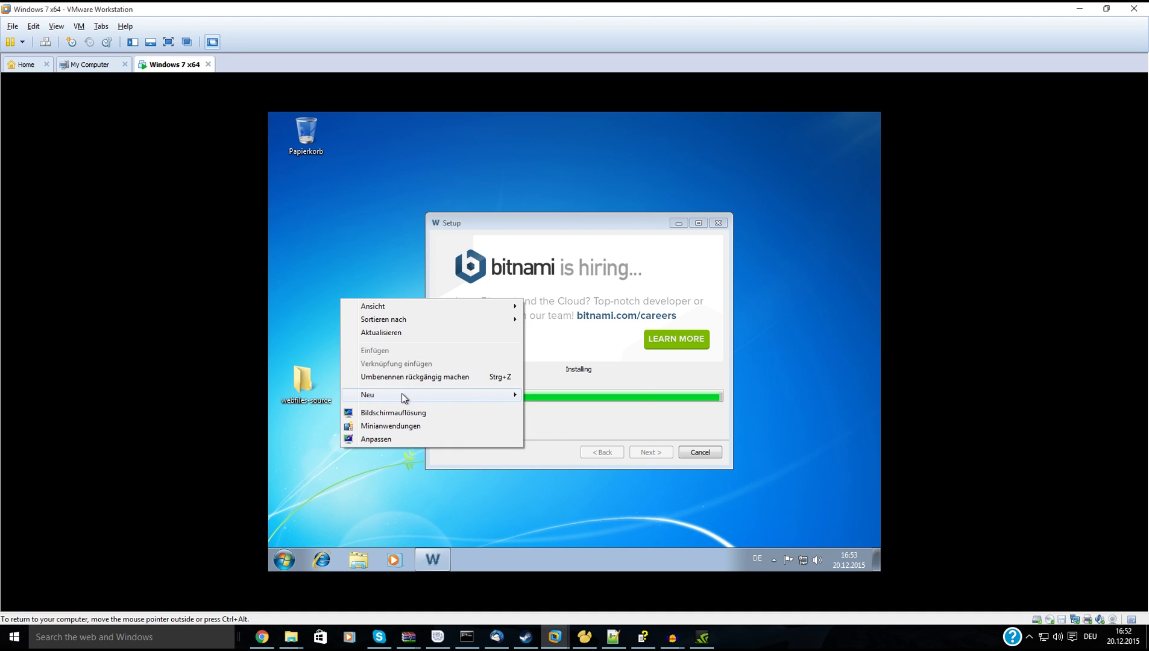
{"action": "mouse_move", "coordinate": [403, 395]}
{"action": "left_click", "coordinate": [560, 480]}
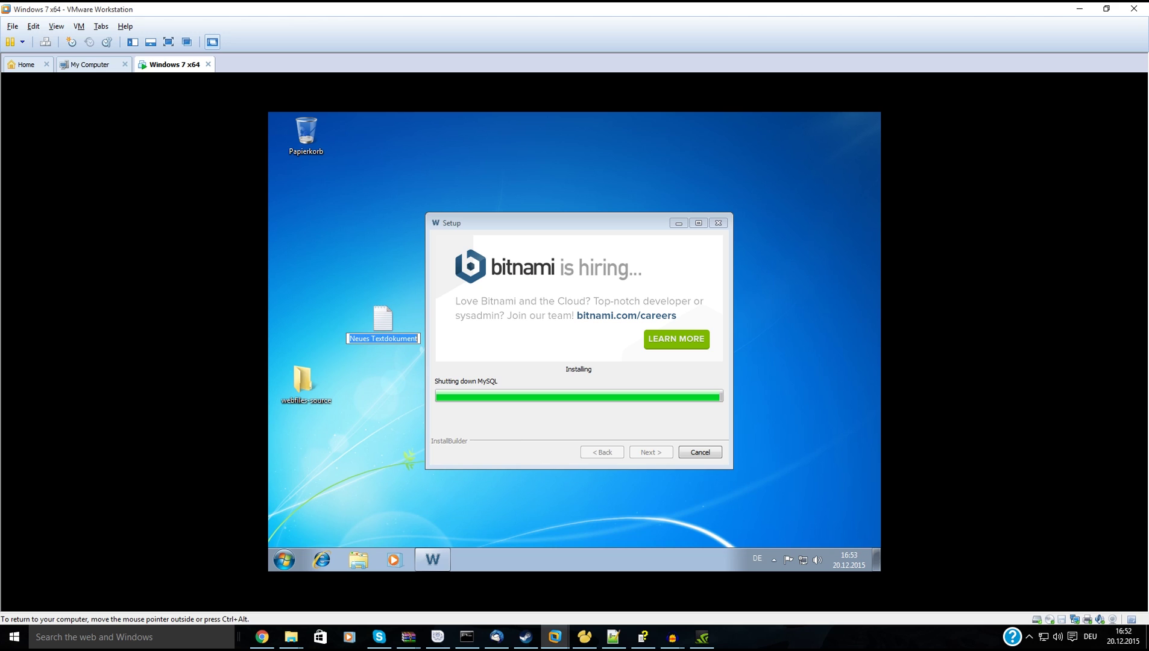
{"action": "type", "text": "subversion"}
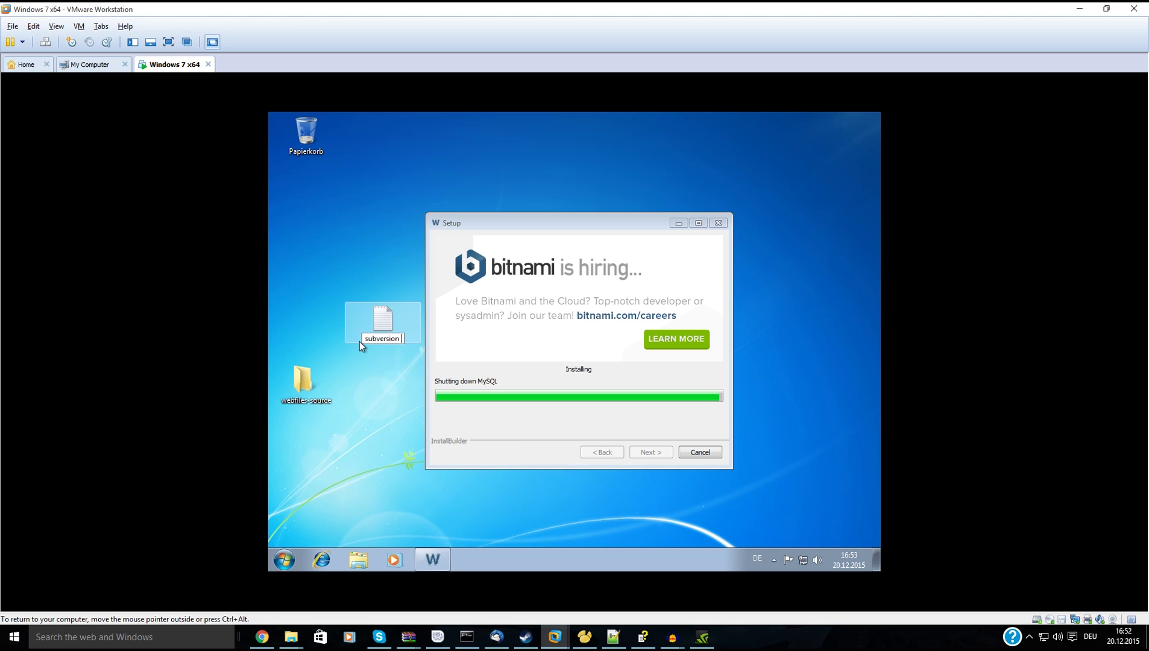
{"action": "key", "text": "ctrl+a"}
{"action": "type", "text": "httpssvn.riouxsvn.comsf-webapi"}
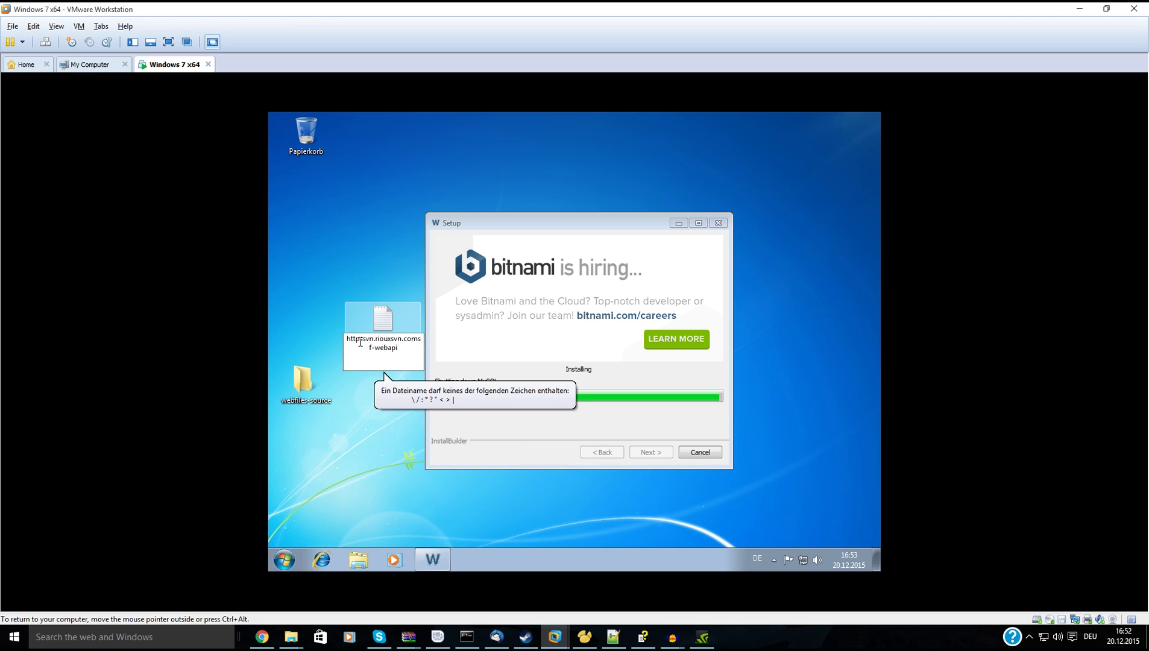
{"action": "key", "text": "Home"}
{"action": "type", "text": "subversion"}
{"action": "key", "text": "End"}
{"action": "key", "text": "BackSpace"}
{"action": "key", "text": "BackSpace"}
{"action": "key", "text": "BackSpace"}
{"action": "key", "text": "BackSpace"}
{"action": "key", "text": "BackSpace"}
{"action": "key", "text": "BackSpace"}
{"action": "key", "text": "BackSpace"}
{"action": "key", "text": "BackSpace"}
{"action": "key", "text": "BackSpace"}
{"action": "key", "text": "BackSpace"}
{"action": "key", "text": "BackSpace"}
{"action": "key", "text": "BackSpace"}
{"action": "key", "text": "BackSpace"}
{"action": "key", "text": "BackSpace"}
{"action": "key", "text": "BackSpace"}
{"action": "key", "text": "BackSpace"}
{"action": "key", "text": "BackSpace"}
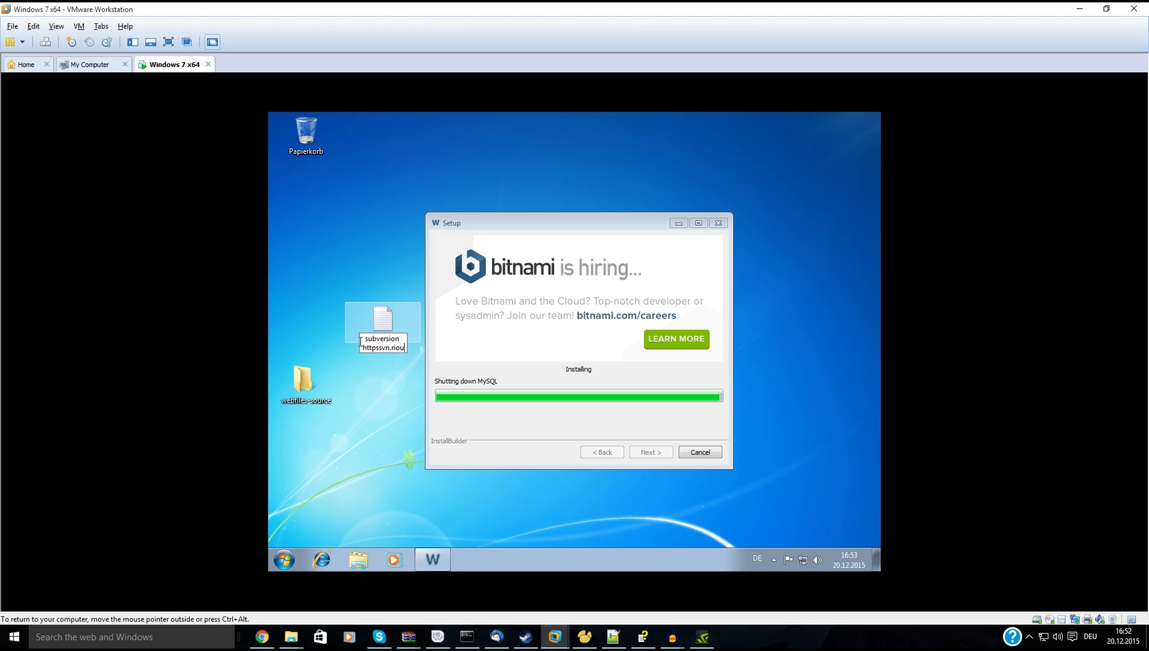
{"action": "key", "text": "BackSpace"}
{"action": "key", "text": "BackSpace"}
{"action": "key", "text": "BackSpace"}
{"action": "key", "text": "BackSpace"}
{"action": "key", "text": "BackSpace"}
{"action": "key", "text": "BackSpace"}
{"action": "key", "text": "BackSpace"}
{"action": "key", "text": "BackSpace"}
{"action": "key", "text": "BackSpace"}
{"action": "key", "text": "BackSpace"}
{"action": "key", "text": "BackSpace"}
{"action": "key", "text": "BackSpace"}
{"action": "key", "text": "BackSpace"}
{"action": "key", "text": "BackSpace"}
{"action": "key", "text": "Return"}
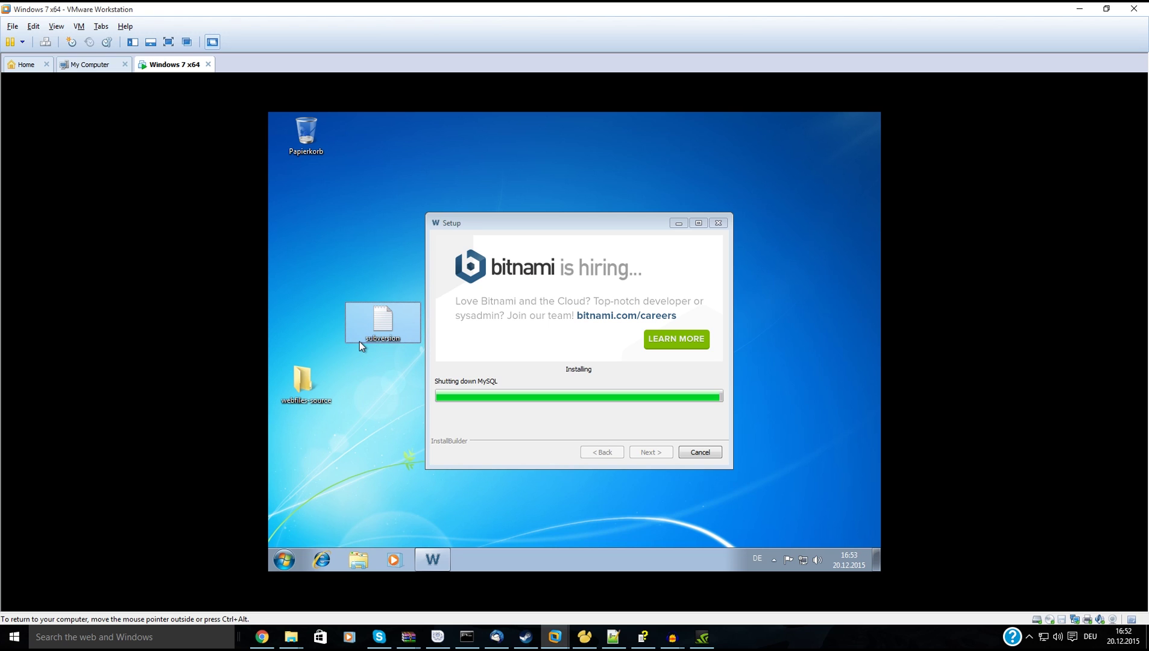
Edit the repository URL in the subversion note by typing ':///', then close Notepad.
{"action": "double_click", "coordinate": [360, 341]}
{"action": "left_click", "coordinate": [330, 180]}
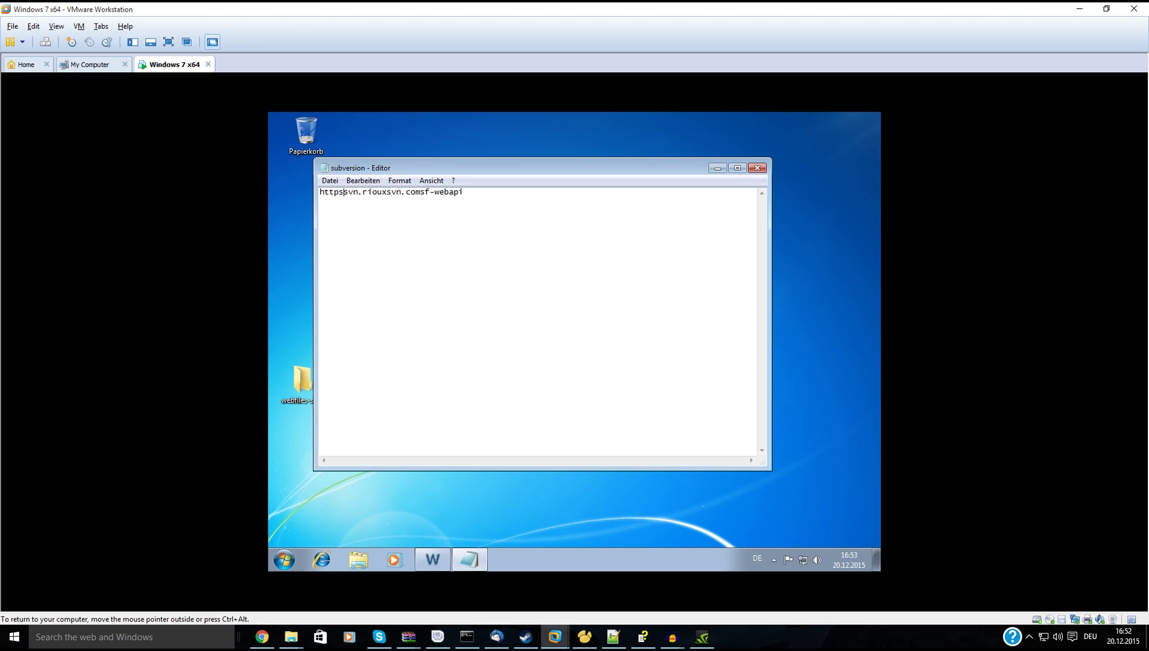
{"action": "type", "text": "://"}
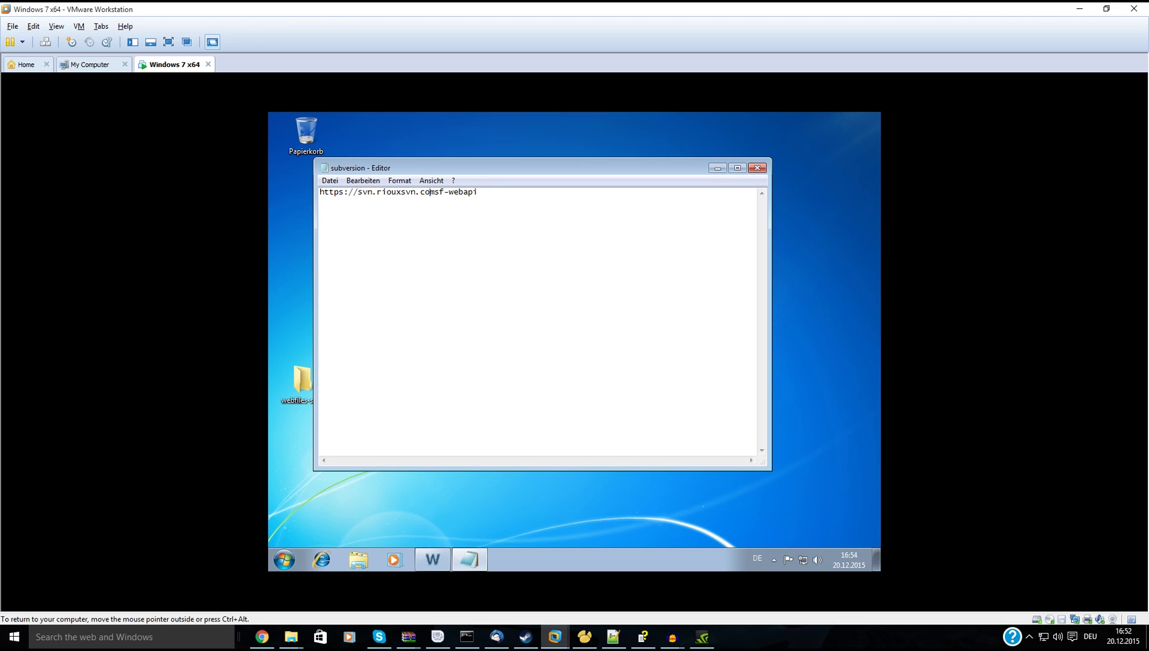
{"action": "type", "text": "/"}
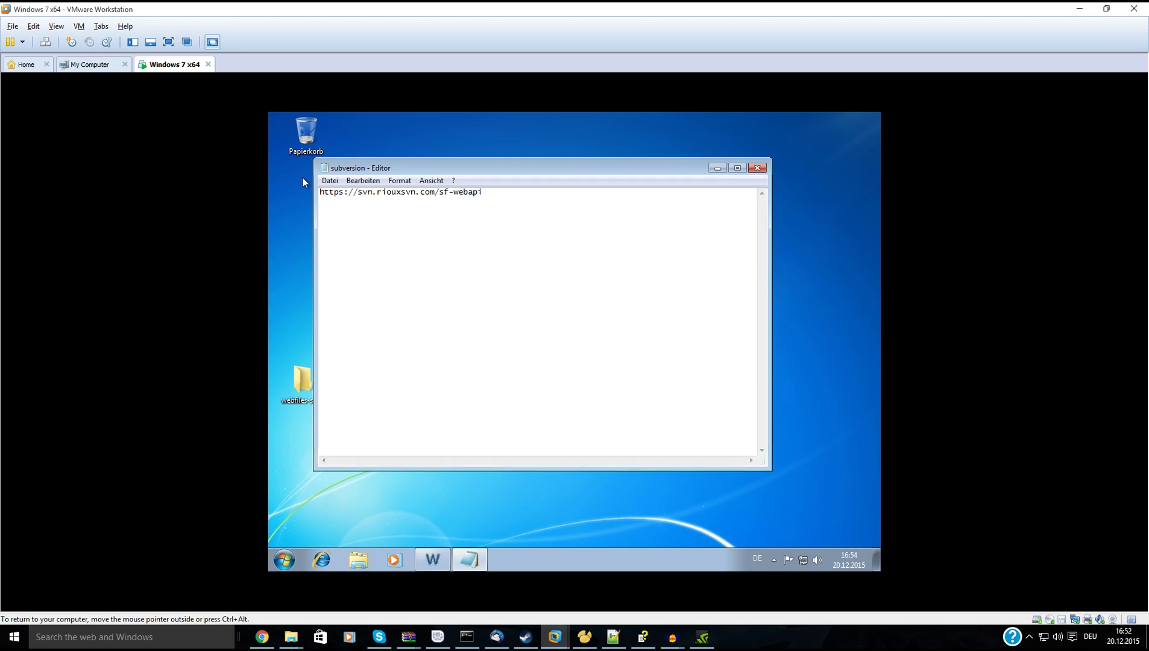
{"action": "left_click", "coordinate": [756, 168]}
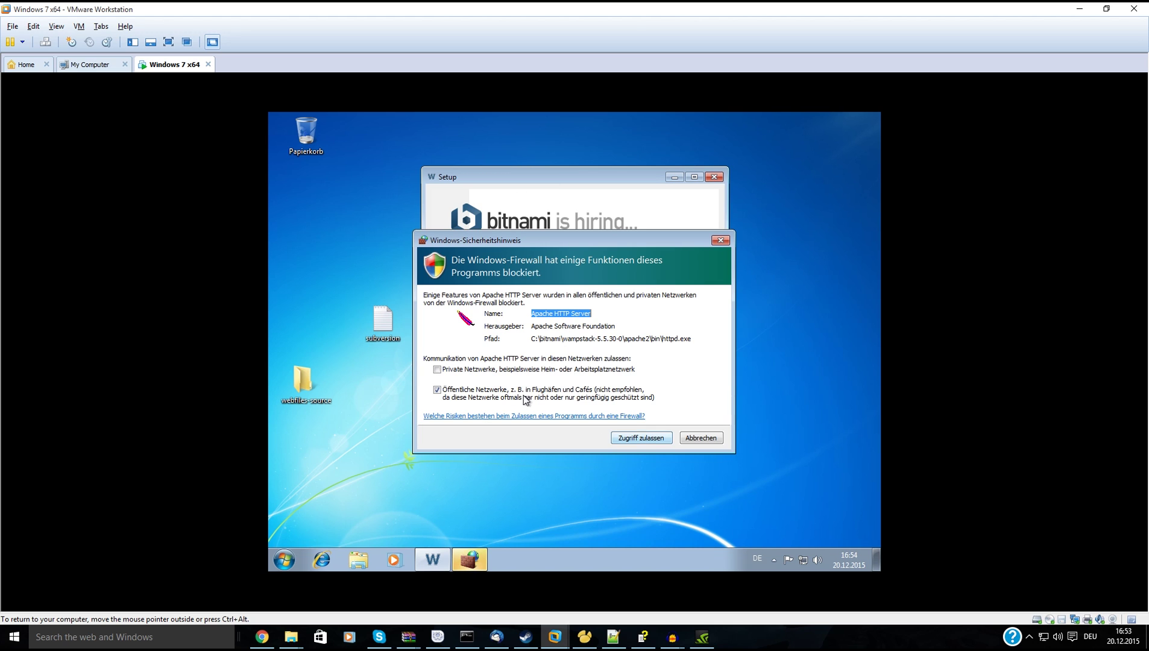
Allow Apache HTTP Server through the Windows Firewall on private networks as well as public ones.
{"action": "left_click", "coordinate": [437, 369]}
{"action": "left_click", "coordinate": [640, 438]}
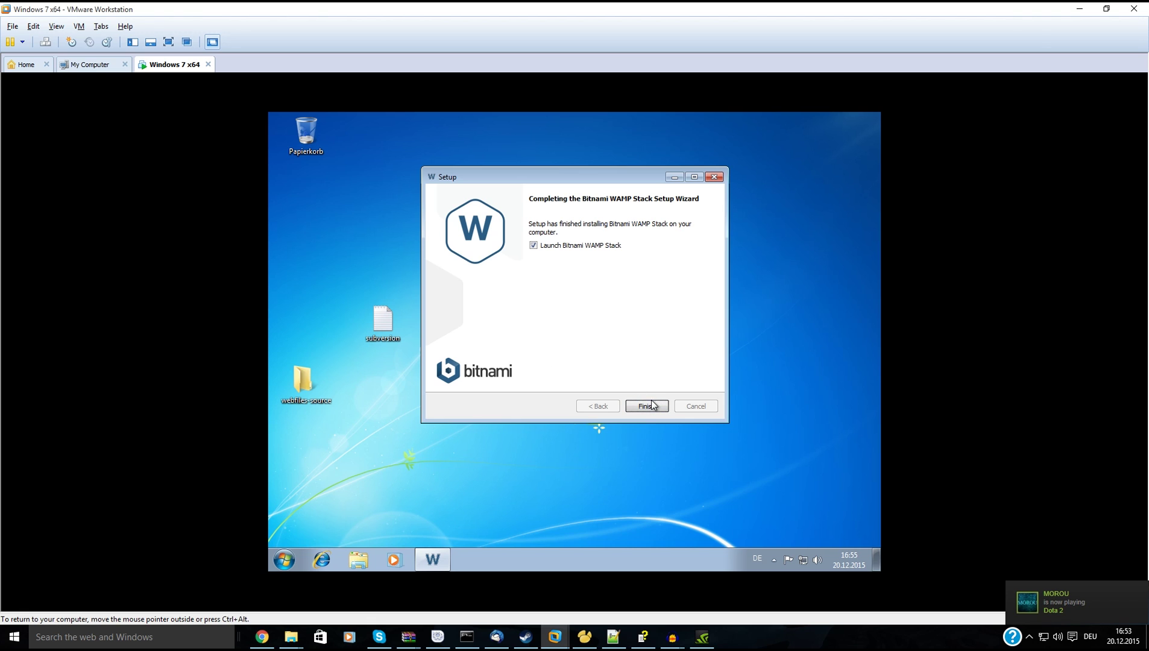
Finish the WAMP Stack wizard and restart the Windows 7 guest through Start > Neu starten.
{"action": "left_click", "coordinate": [611, 249]}
{"action": "left_click", "coordinate": [646, 406]}
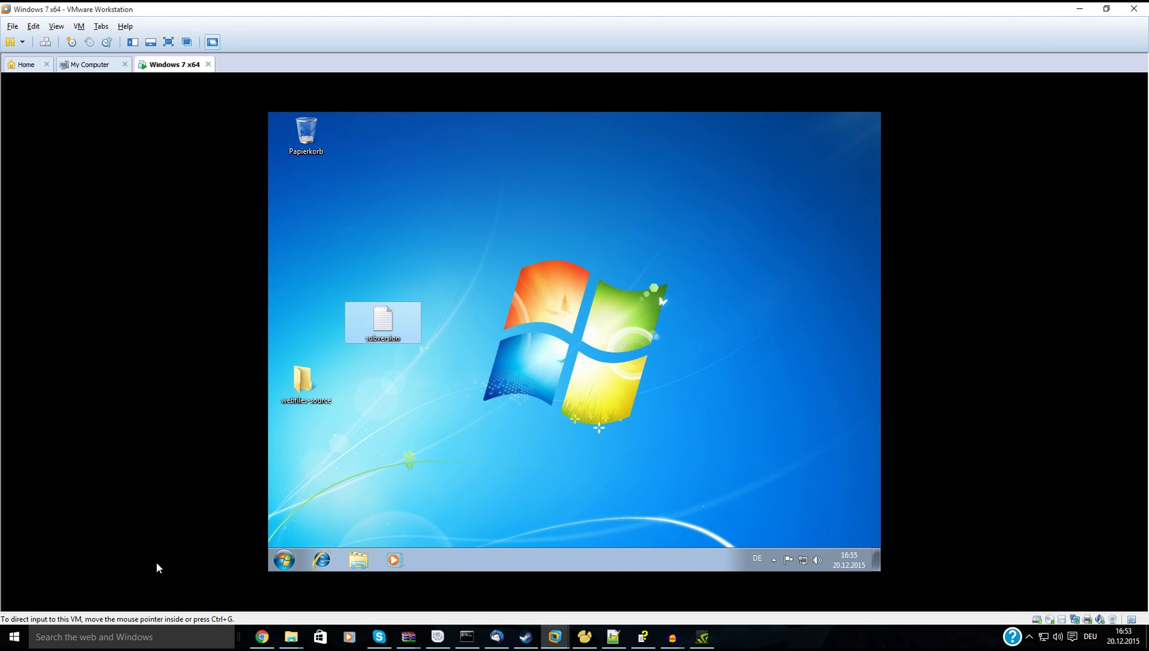
{"action": "left_click", "coordinate": [284, 560]}
{"action": "mouse_move", "coordinate": [492, 528]}
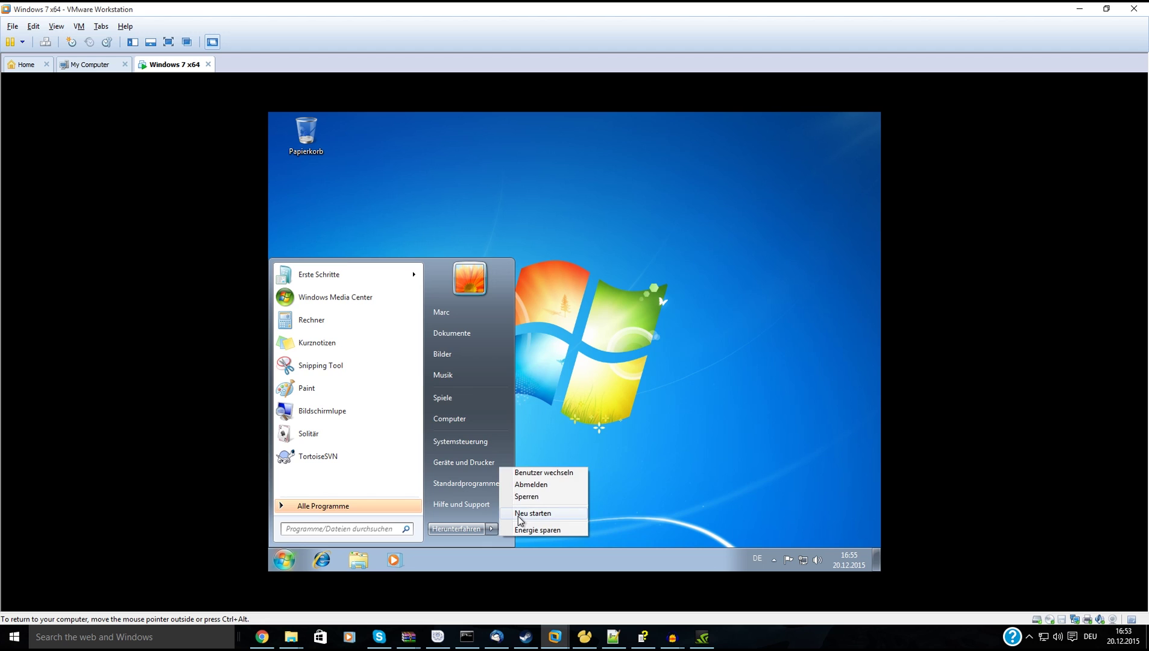
{"action": "left_click", "coordinate": [521, 514]}
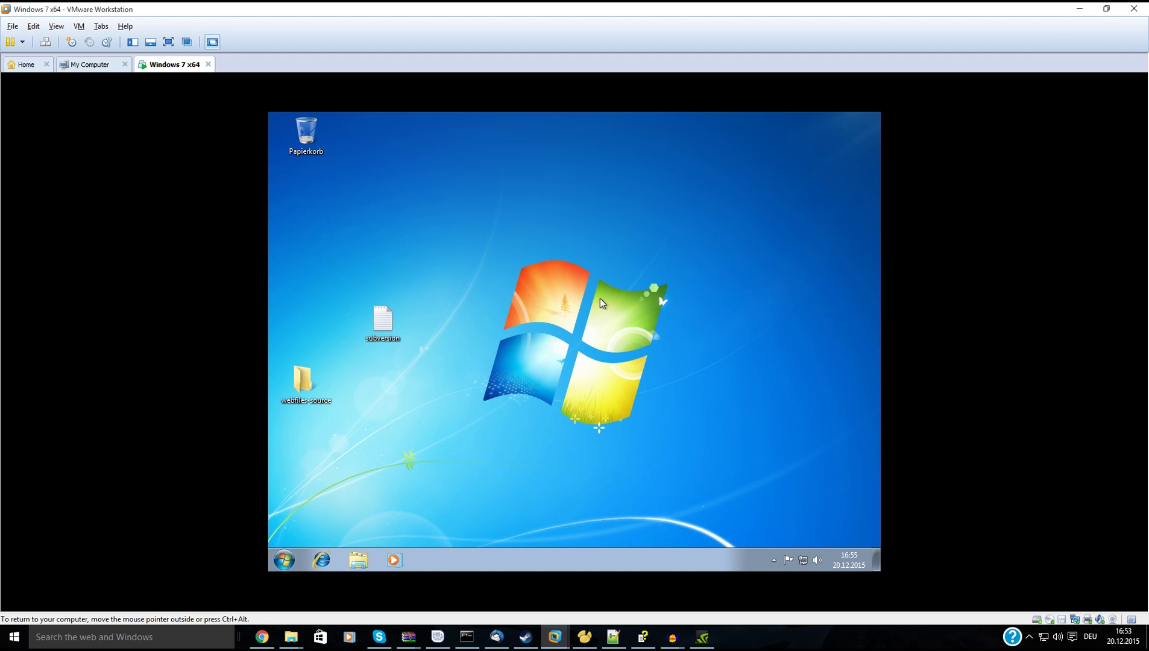
{"action": "key", "text": "ctrl+alt"}
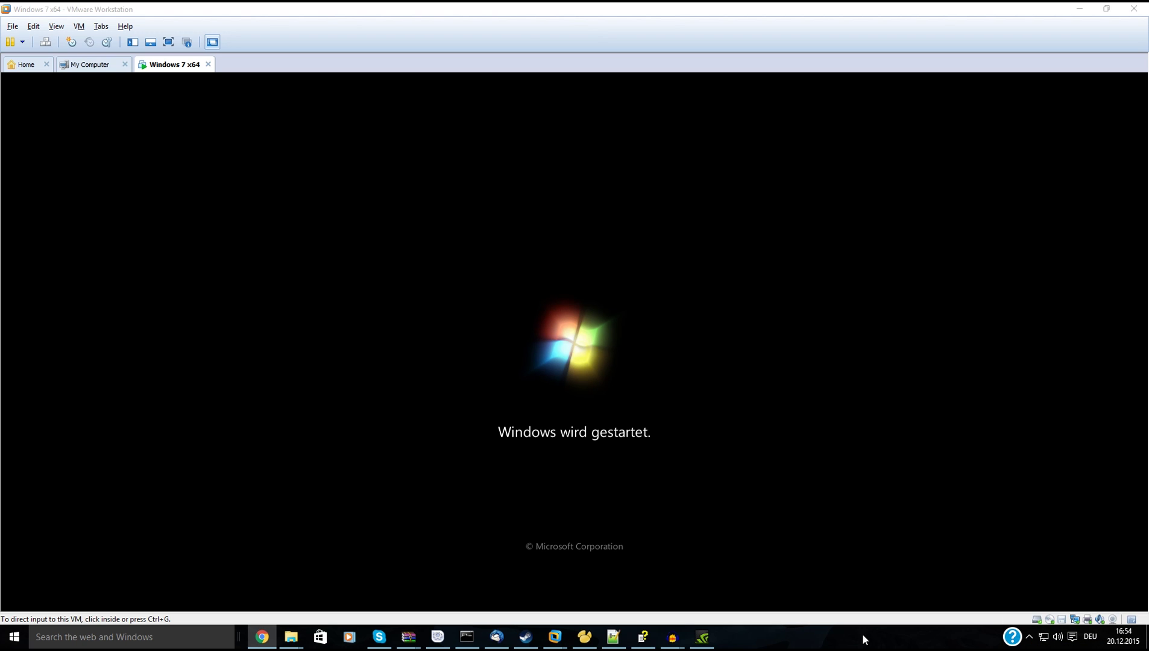
Close the helper app from the host taskbar while the guest reboots.
{"action": "right_click", "coordinate": [643, 641]}
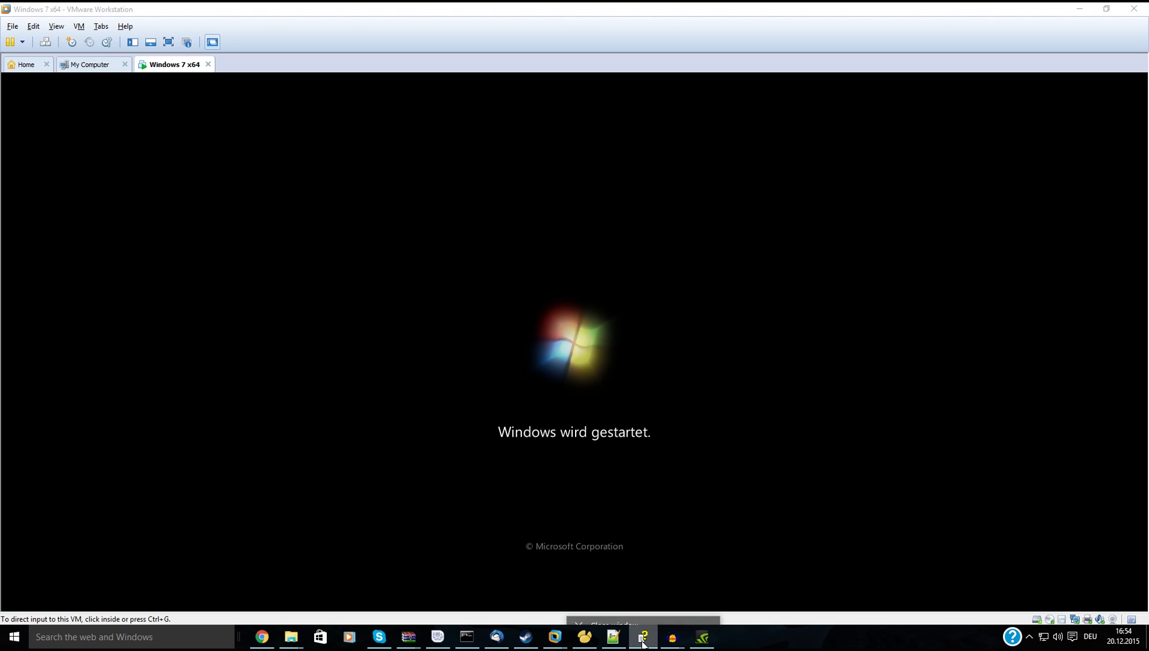
{"action": "left_click", "coordinate": [640, 611]}
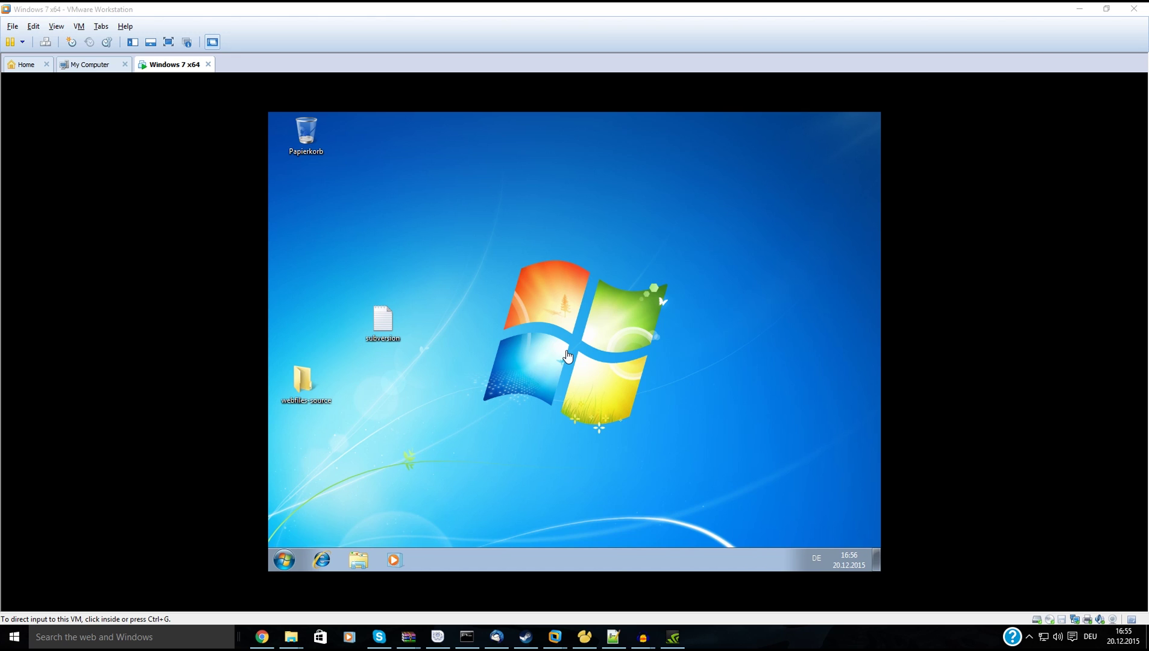
{"action": "left_click", "coordinate": [308, 389]}
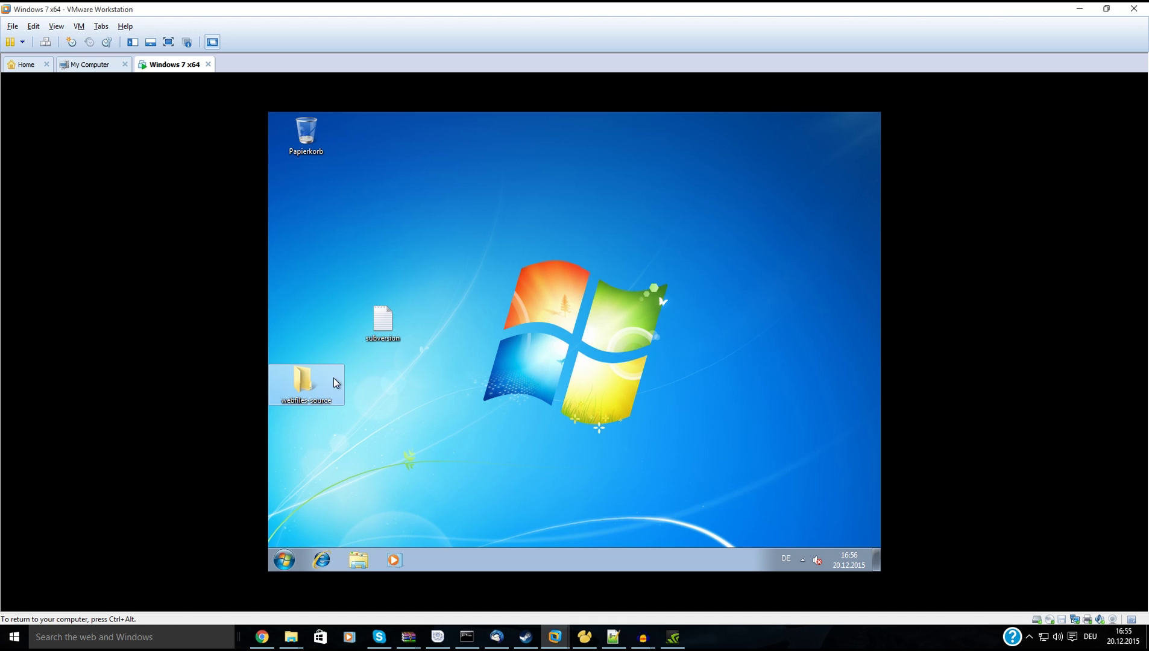
{"action": "right_click", "coordinate": [308, 395]}
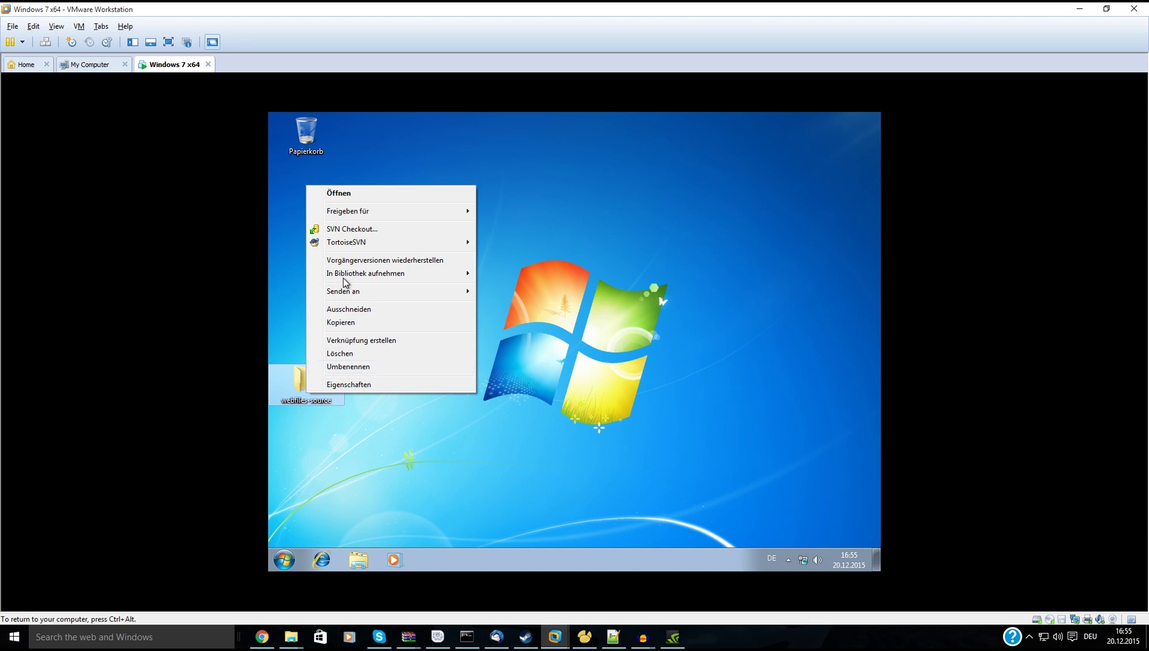
{"action": "left_click", "coordinate": [369, 229]}
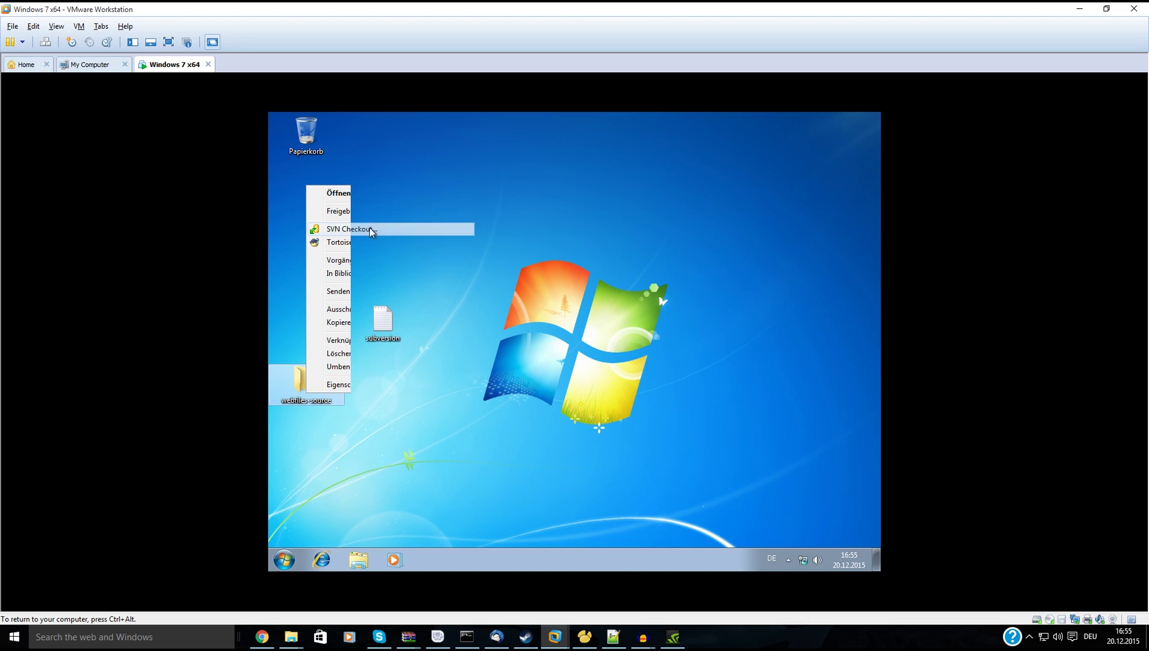
{"action": "left_click", "coordinate": [391, 320]}
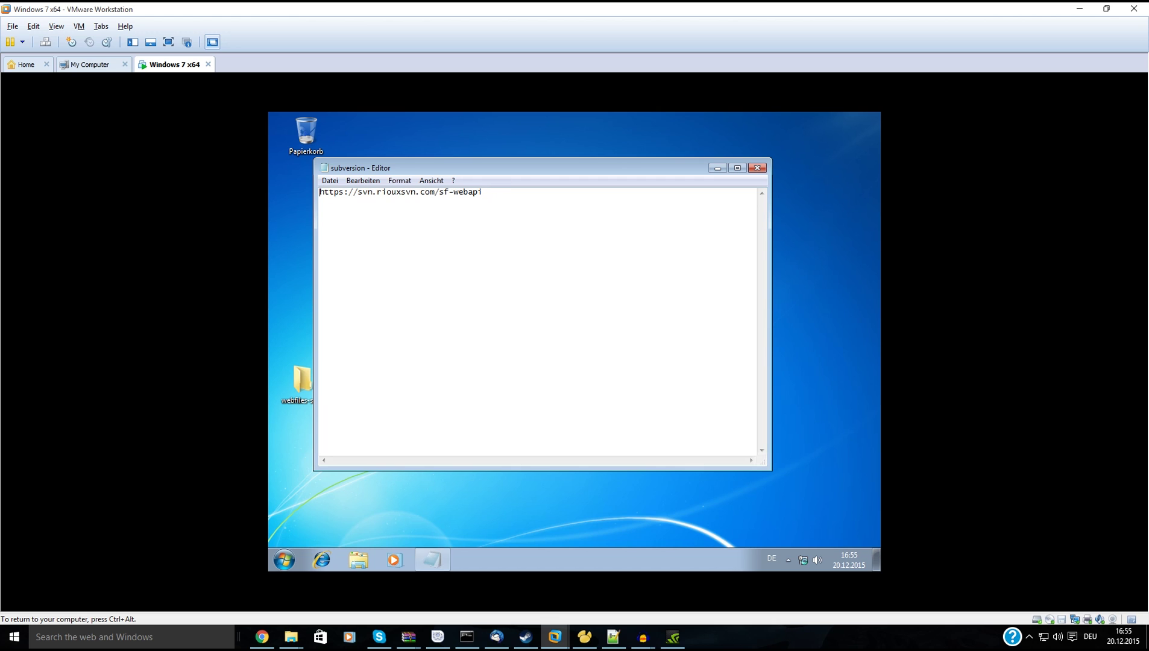
{"action": "left_click_drag", "start_coordinate": [482, 192], "coordinate": [313, 193]}
{"action": "key", "text": "ctrl+c"}
{"action": "left_click", "coordinate": [757, 168]}
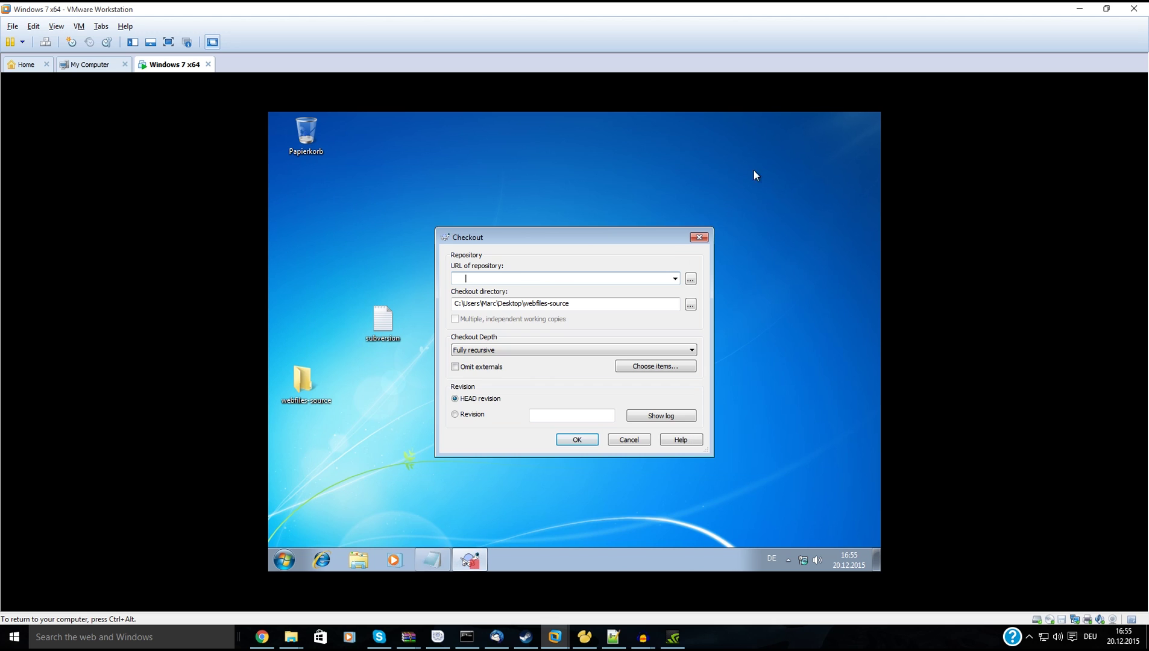
{"action": "left_click", "coordinate": [510, 274]}
{"action": "key", "text": "ctrl+v"}
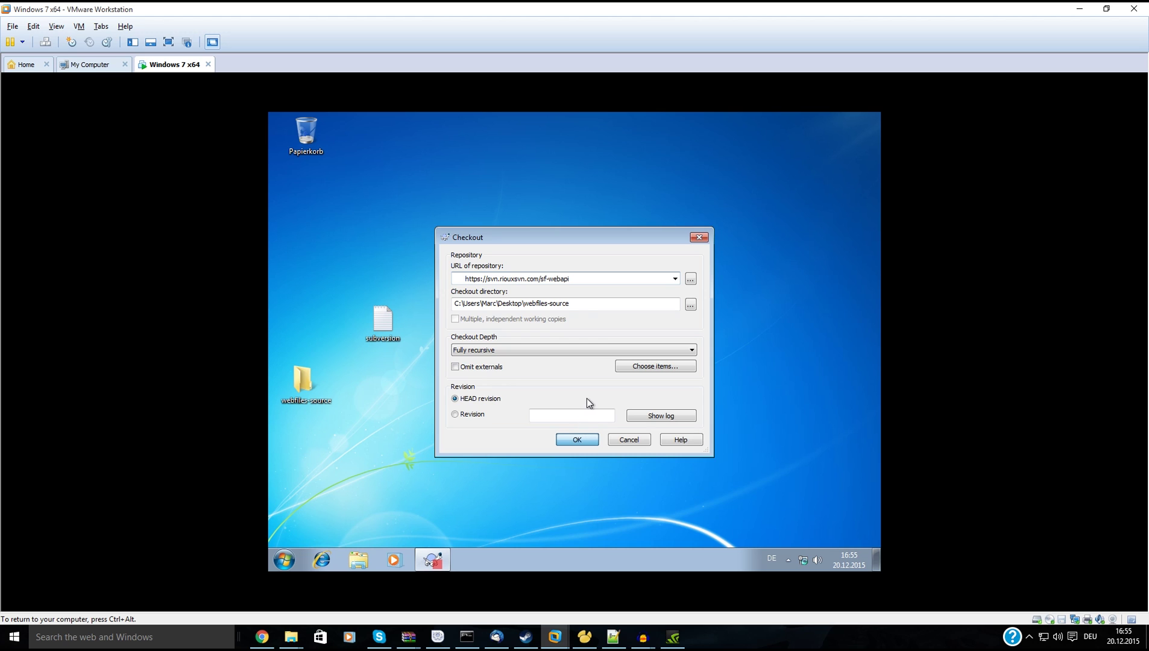
{"action": "key", "text": "Return"}
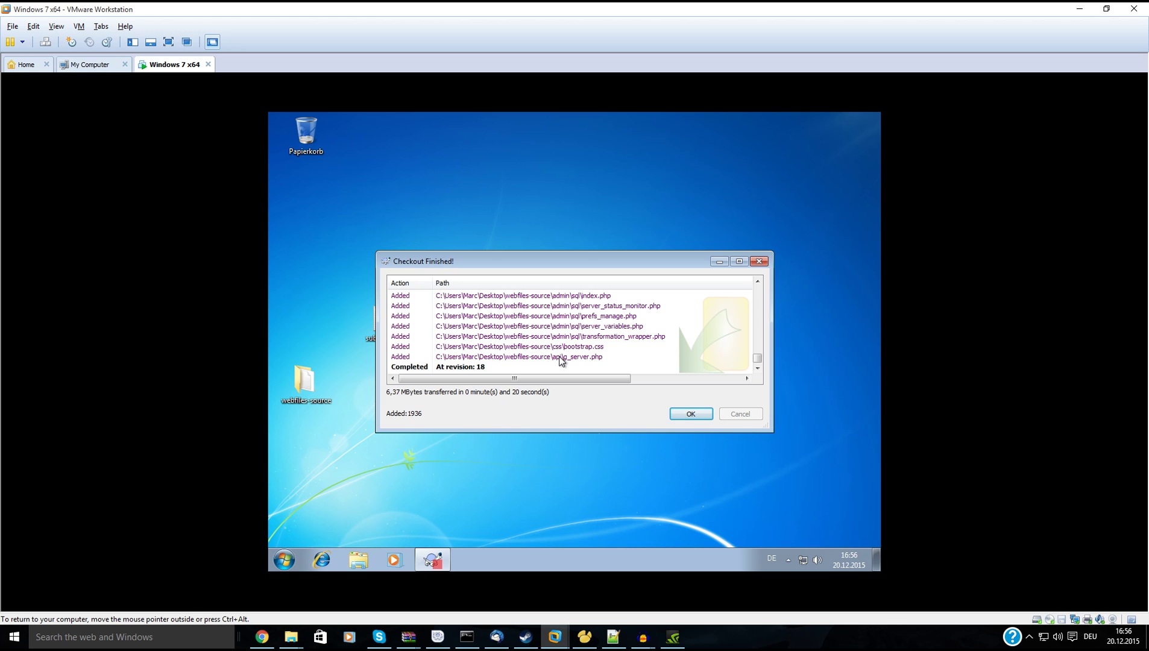
{"action": "left_click", "coordinate": [690, 413]}
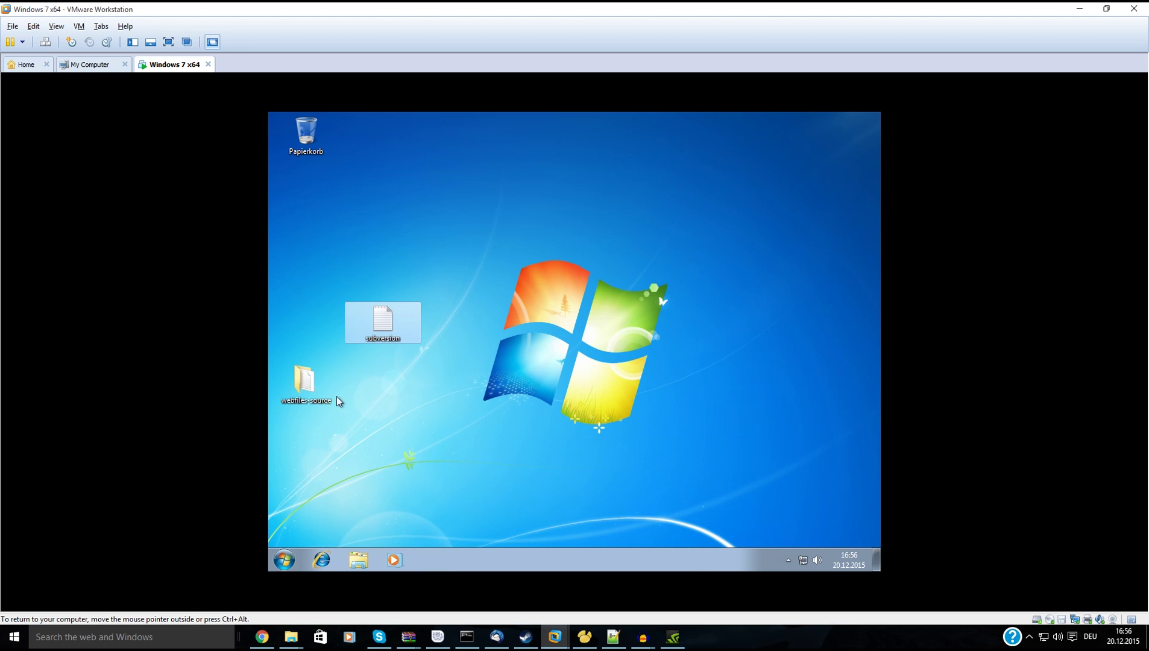
Open the webfiles-source folder and select its six checked-out items.
{"action": "double_click", "coordinate": [304, 393]}
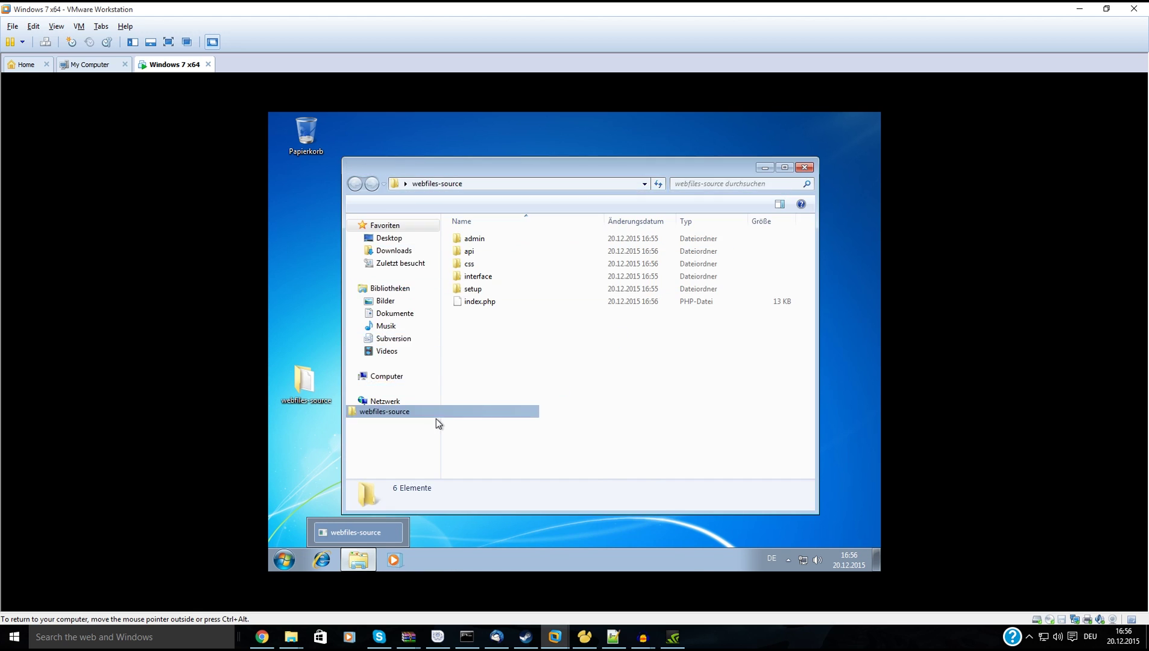
{"action": "left_click", "coordinate": [358, 559]}
{"action": "left_click", "coordinate": [358, 559]}
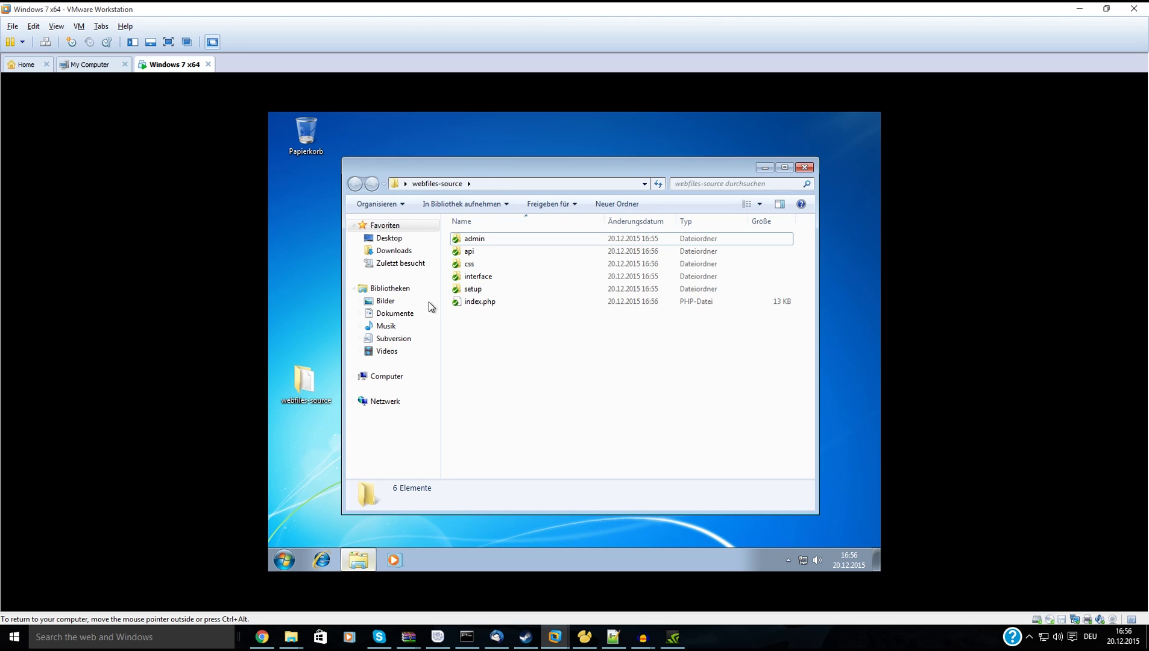
{"action": "left_click_drag", "start_coordinate": [494, 173], "coordinate": [636, 193]}
{"action": "left_click_drag", "start_coordinate": [606, 375], "coordinate": [664, 263]}
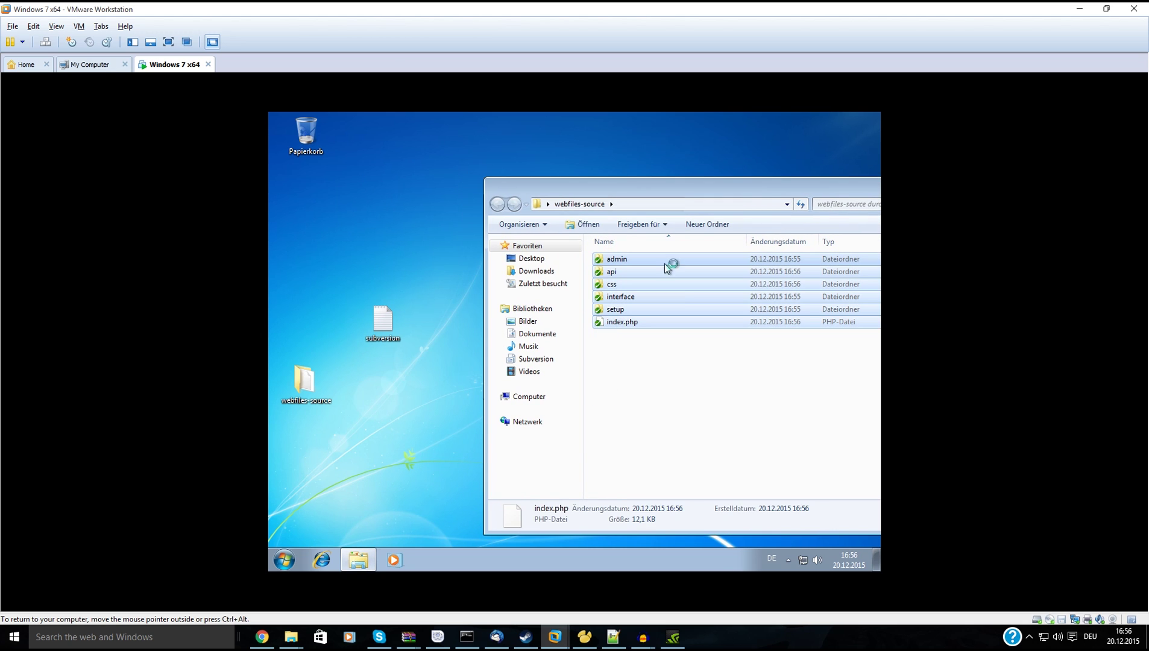
{"action": "left_click", "coordinate": [641, 422]}
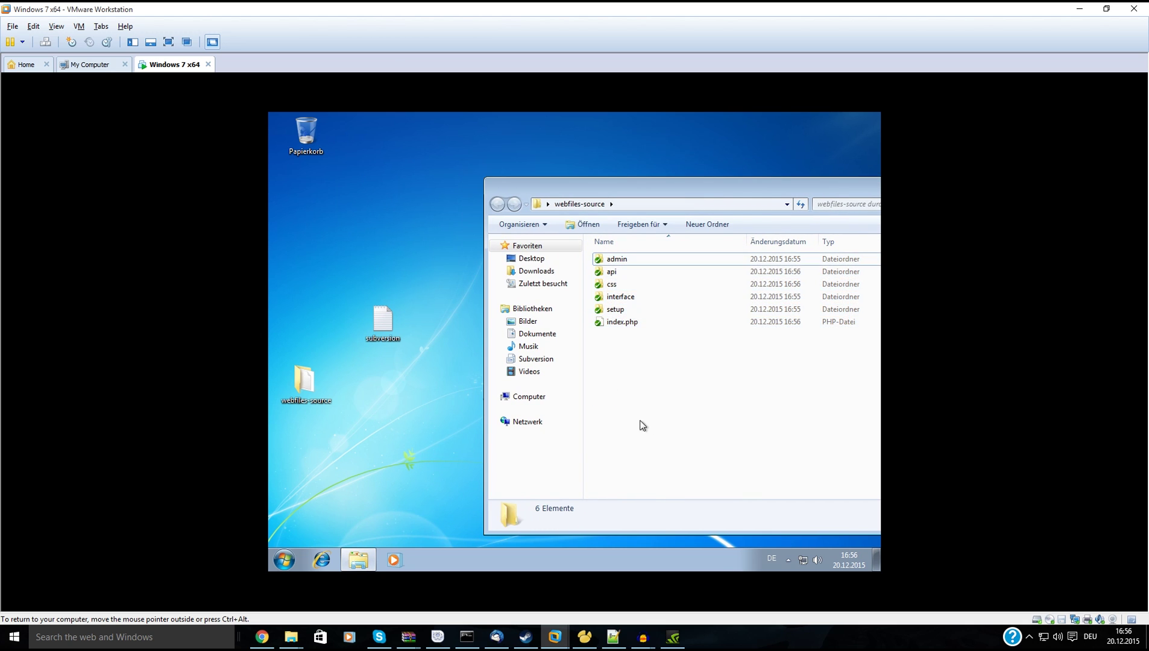
Browse to C:\Bitnami\wampstack-5.5.30-0\apache2\htdocs.
{"action": "left_click", "coordinate": [542, 401]}
{"action": "left_click", "coordinate": [643, 276]}
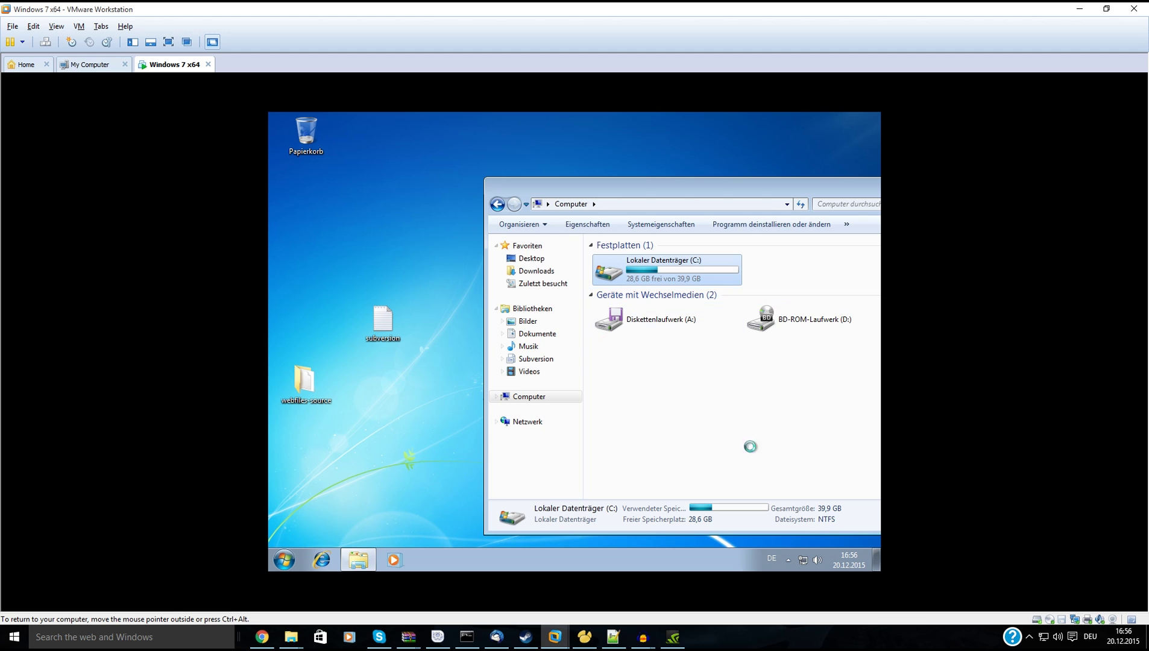
{"action": "double_click", "coordinate": [663, 269]}
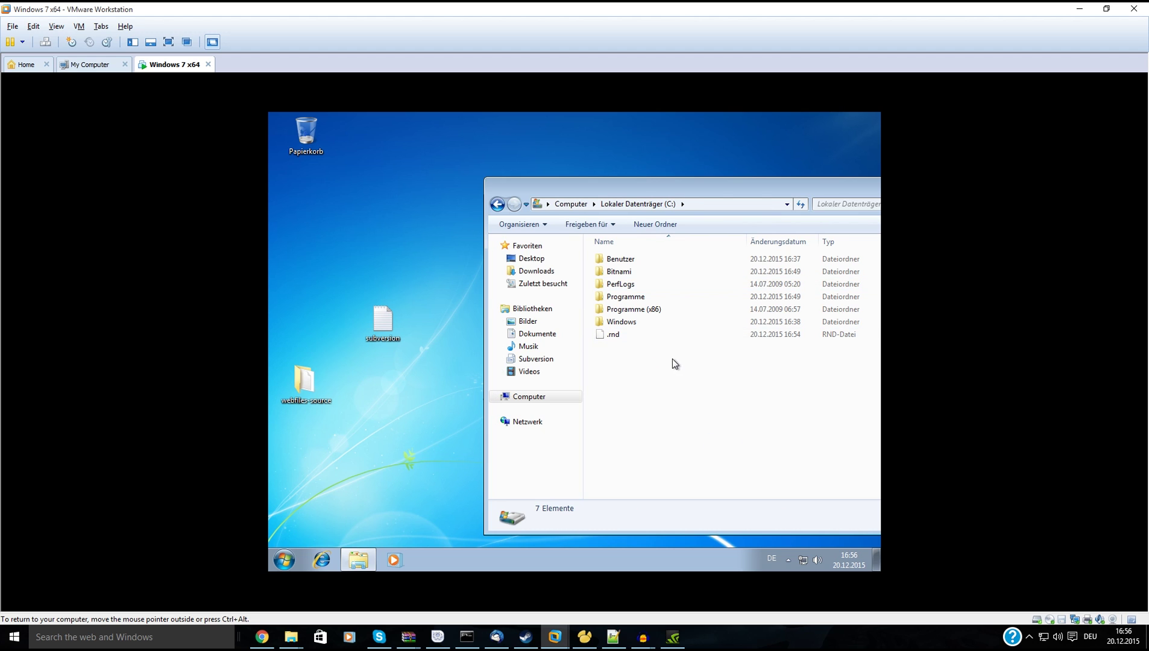
{"action": "double_click", "coordinate": [646, 271]}
{"action": "double_click", "coordinate": [644, 263]}
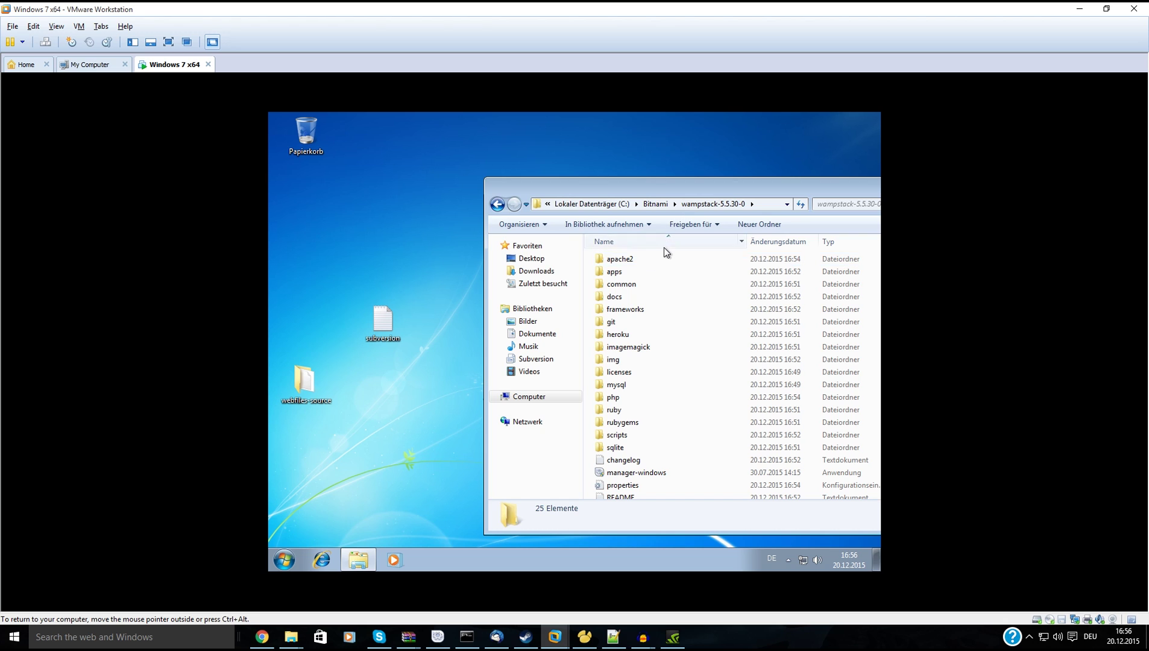
{"action": "double_click", "coordinate": [651, 258]}
{"action": "double_click", "coordinate": [629, 309]}
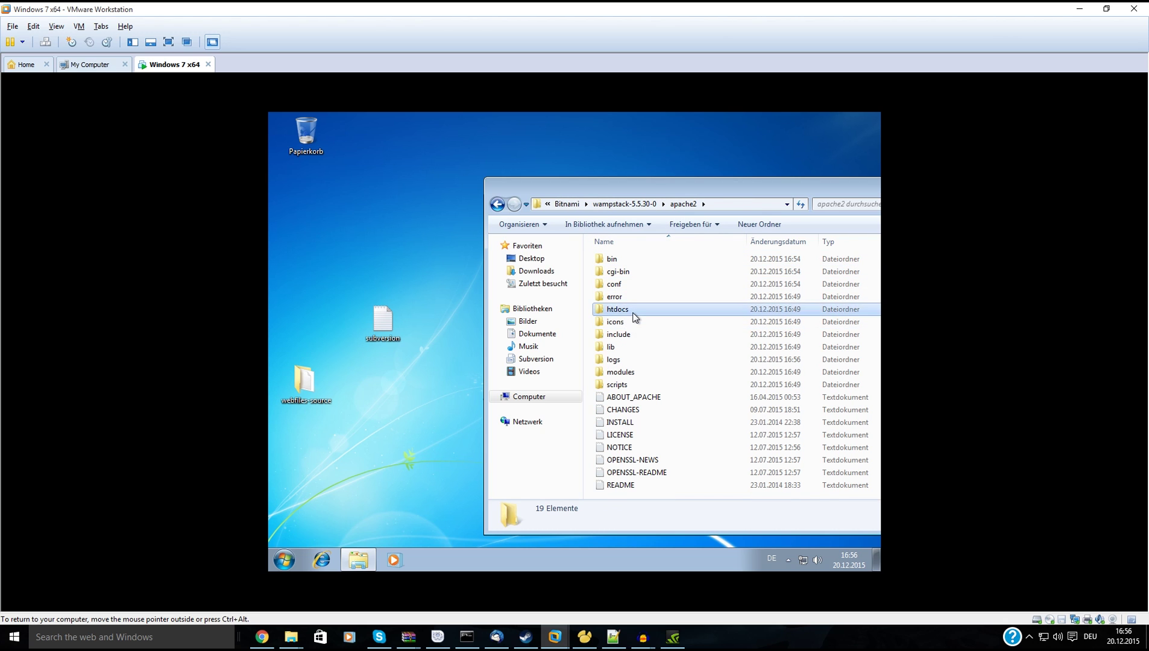
Delete the six default htdocs items and paste in the checked-out web files.
{"action": "left_click_drag", "start_coordinate": [671, 389], "coordinate": [613, 160]}
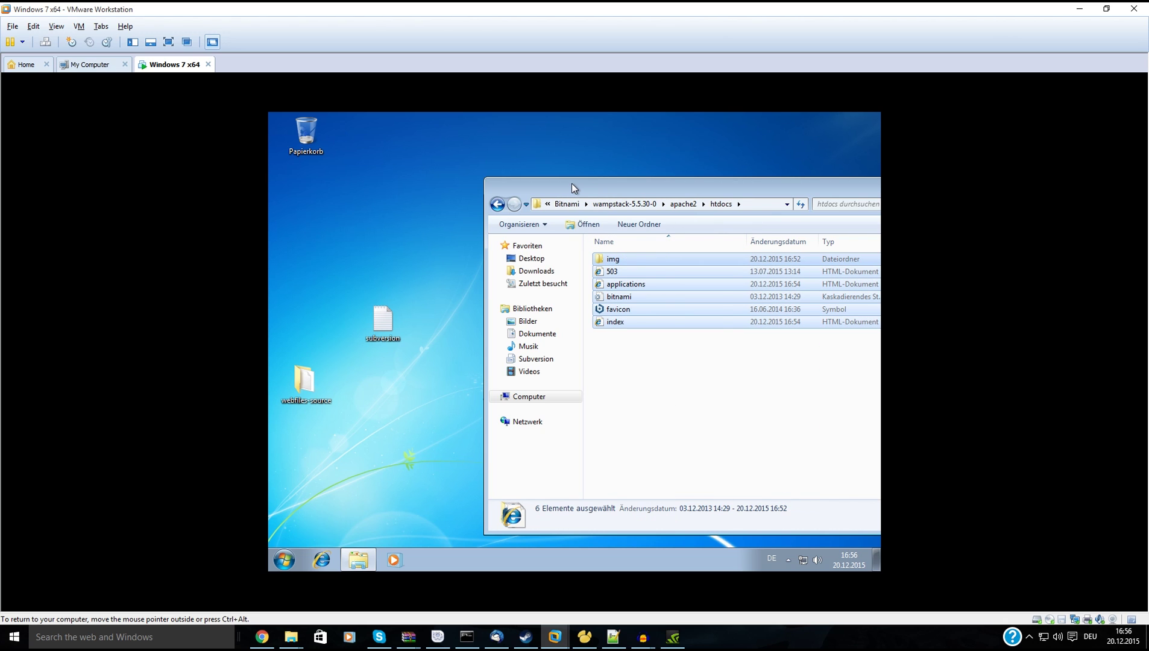
{"action": "key", "text": "Delete"}
{"action": "key", "text": "Return"}
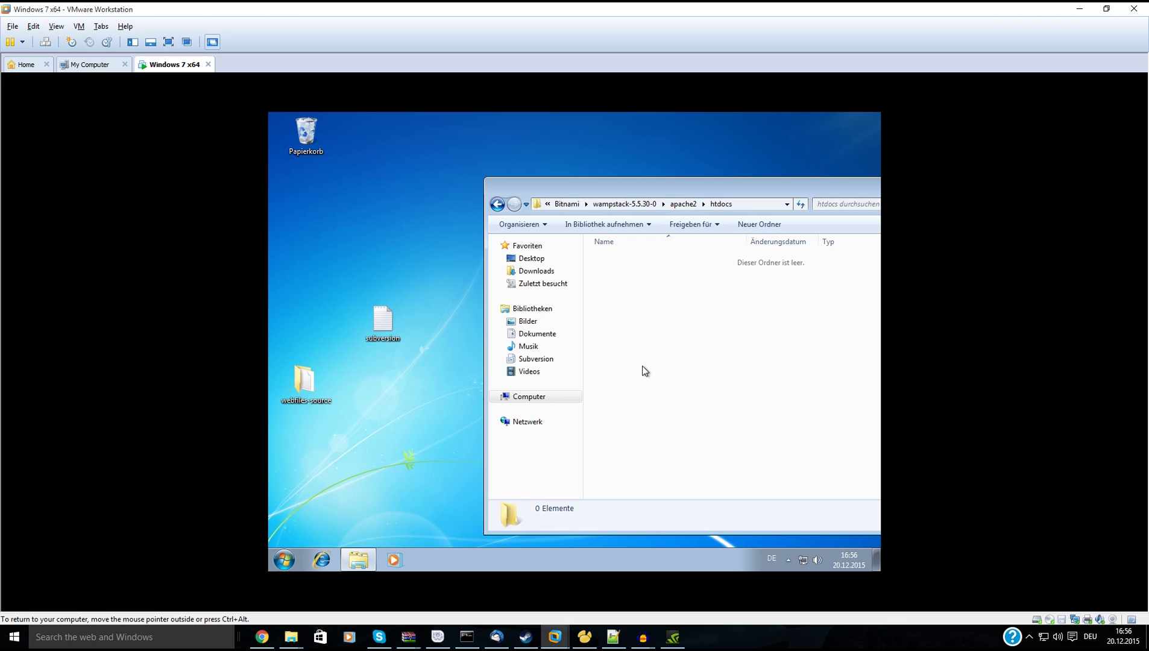
{"action": "key", "text": "ctrl+v"}
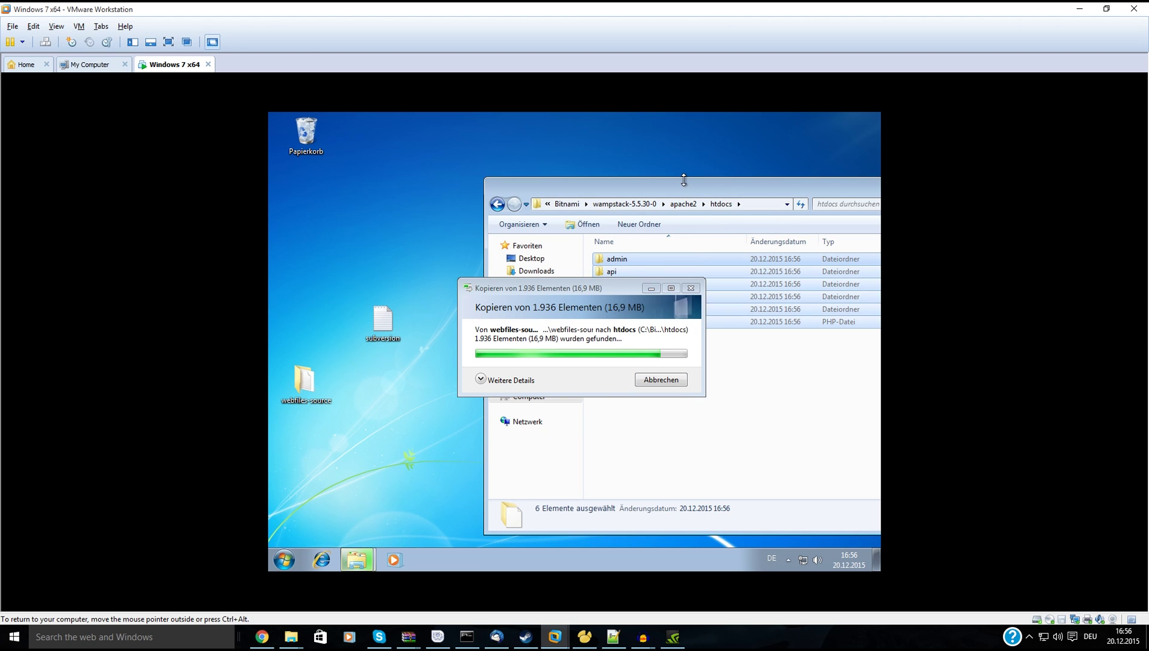
{"action": "left_click_drag", "start_coordinate": [686, 191], "coordinate": [534, 161]}
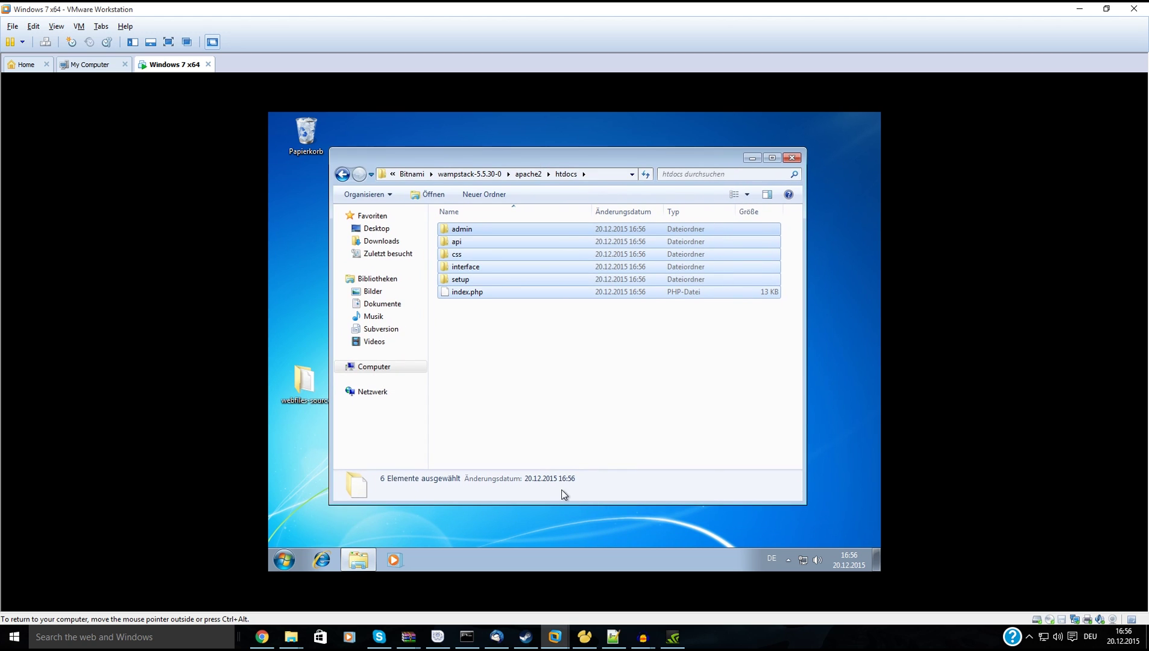
Launch Internet Explorer in the VM and clear the MSN address from the address bar.
{"action": "left_click", "coordinate": [321, 560]}
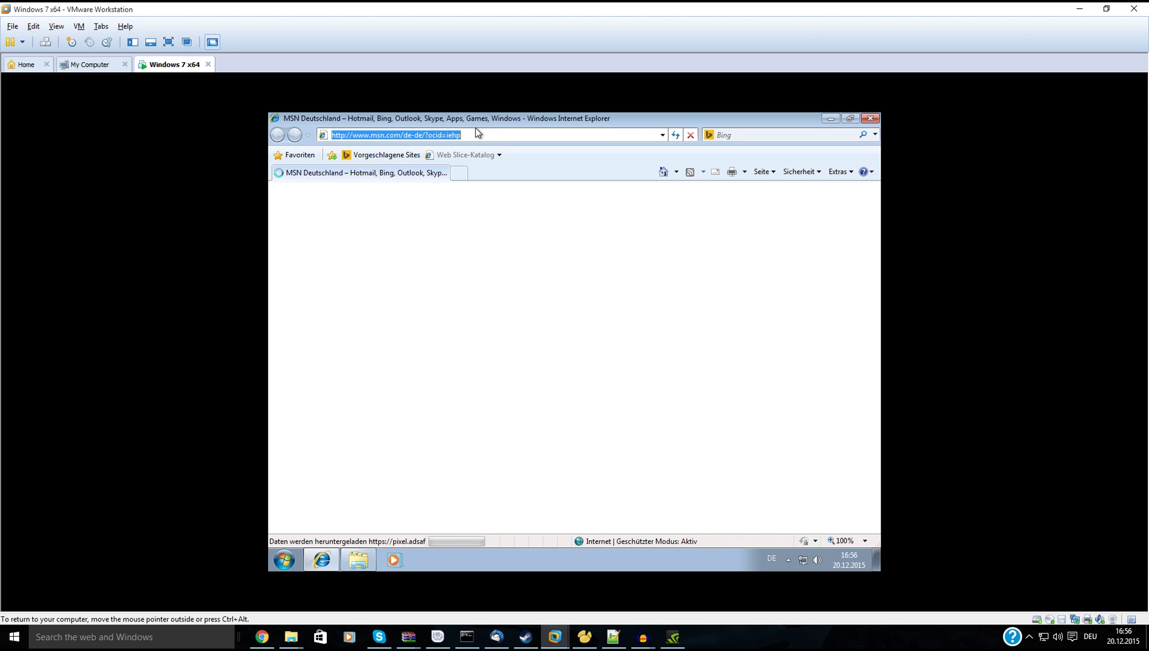
{"action": "key", "text": "BackSpace"}
Load localhost, enable intranet settings from the information bar, and select the Database Host field.
{"action": "type", "text": "localhost"}
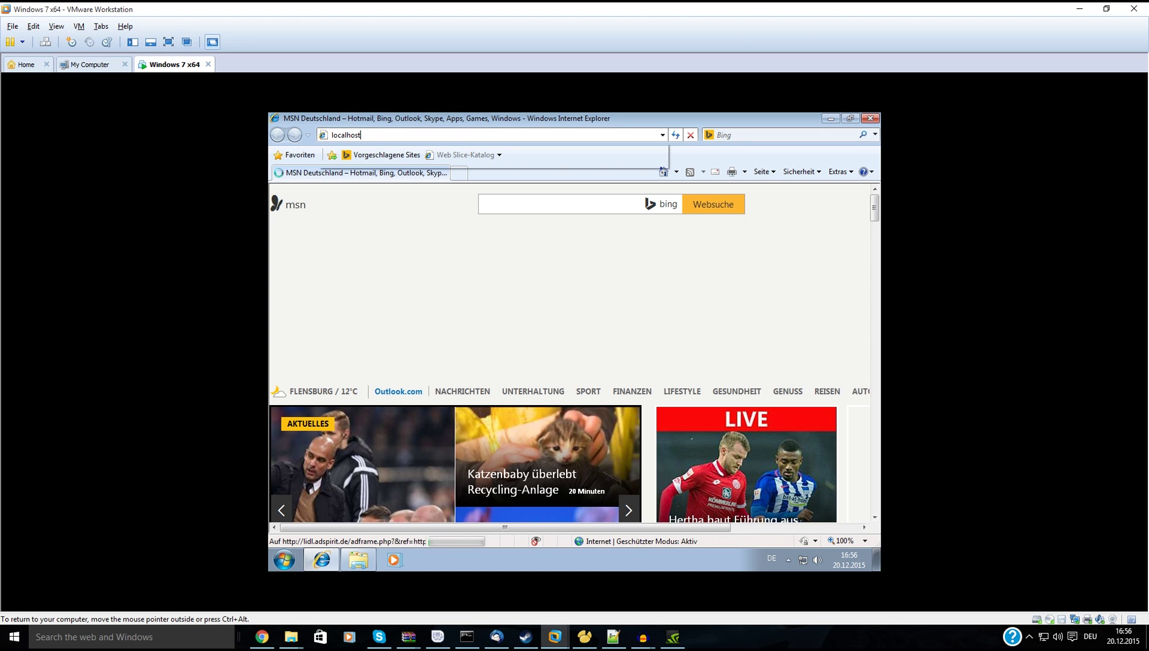
{"action": "key", "text": "Return"}
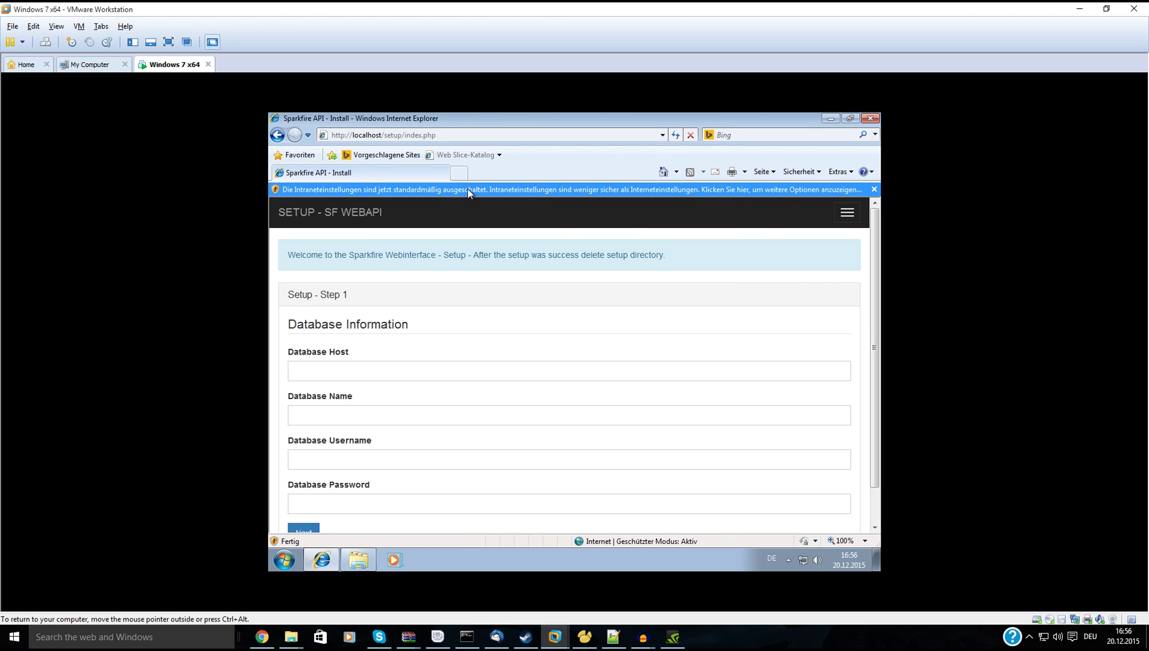
{"action": "left_click", "coordinate": [469, 190]}
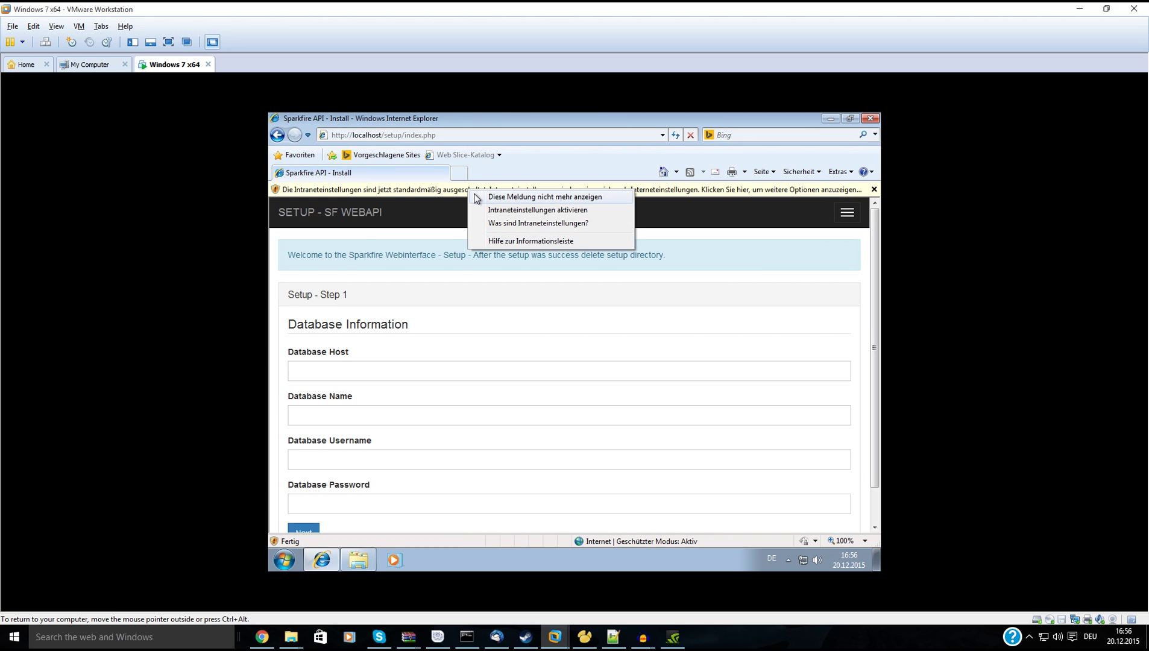
{"action": "left_click", "coordinate": [500, 217]}
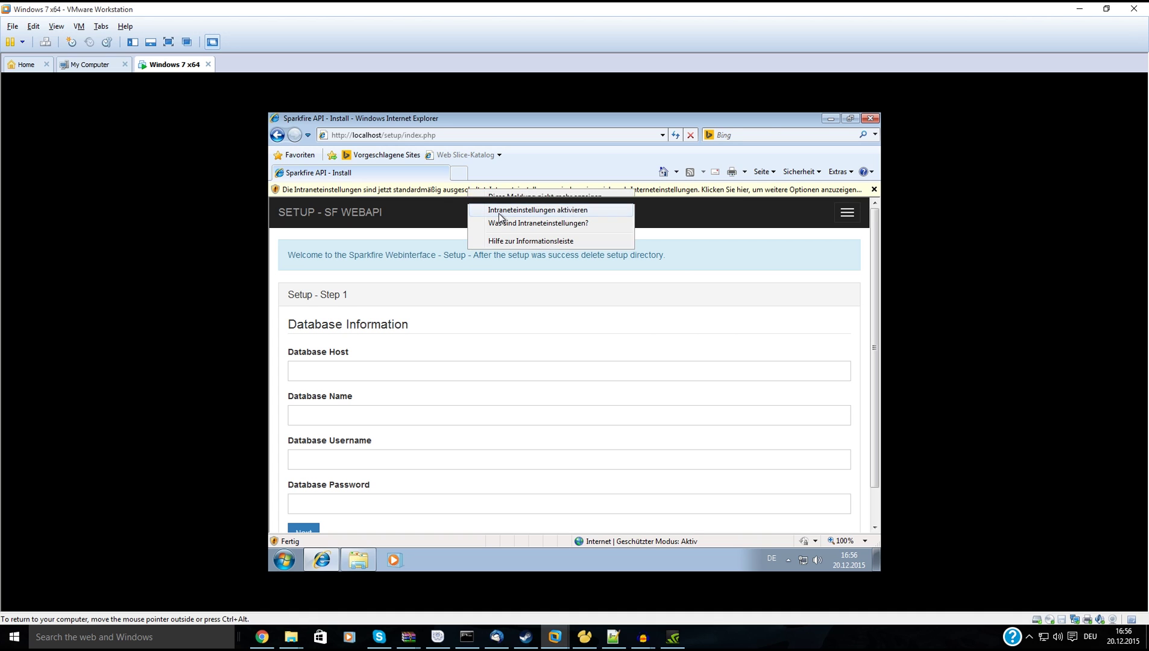
{"action": "left_click", "coordinate": [558, 371]}
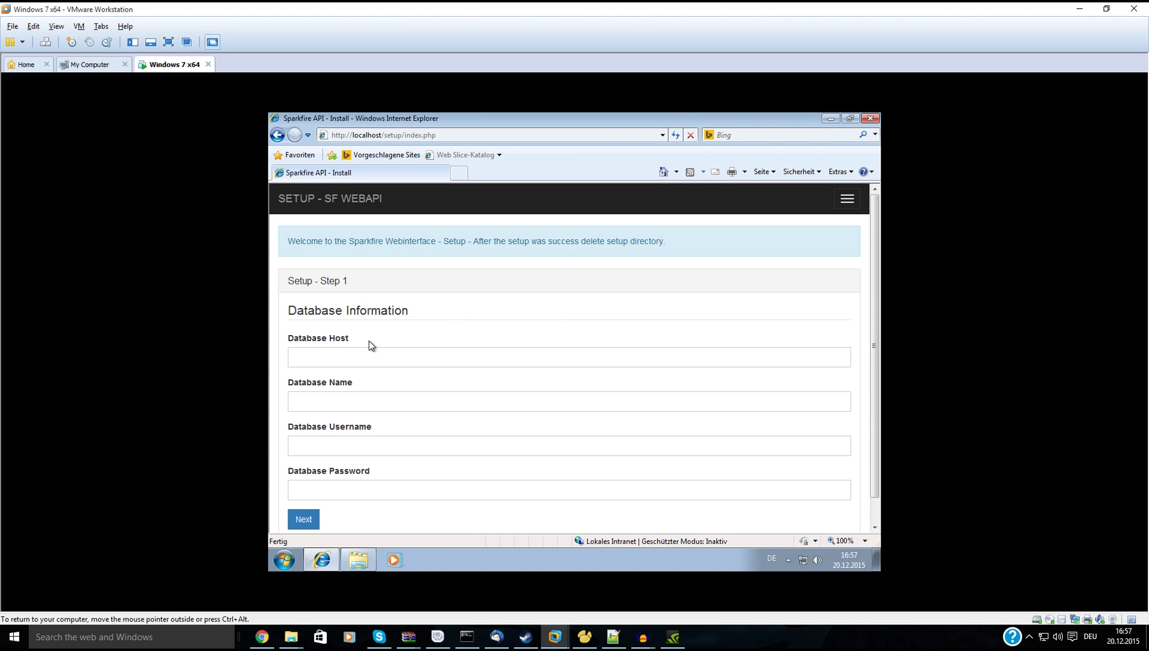
{"action": "scroll", "coordinate": [387, 261], "scroll_direction": "down", "scroll_amount": 1}
{"action": "scroll", "coordinate": [378, 323], "scroll_direction": "up", "scroll_amount": 1}
{"action": "left_click", "coordinate": [369, 355]}
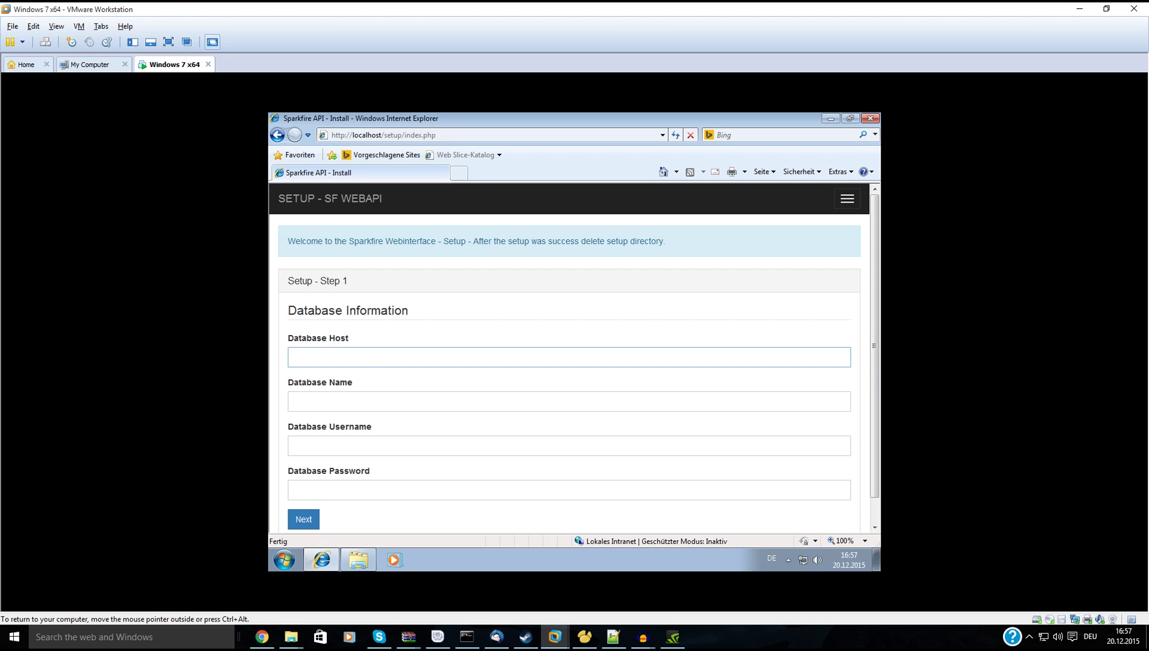
Load localhost/phpmyadmin in a new tab, then trim the address back toward localhost.
{"action": "left_click", "coordinate": [458, 173]}
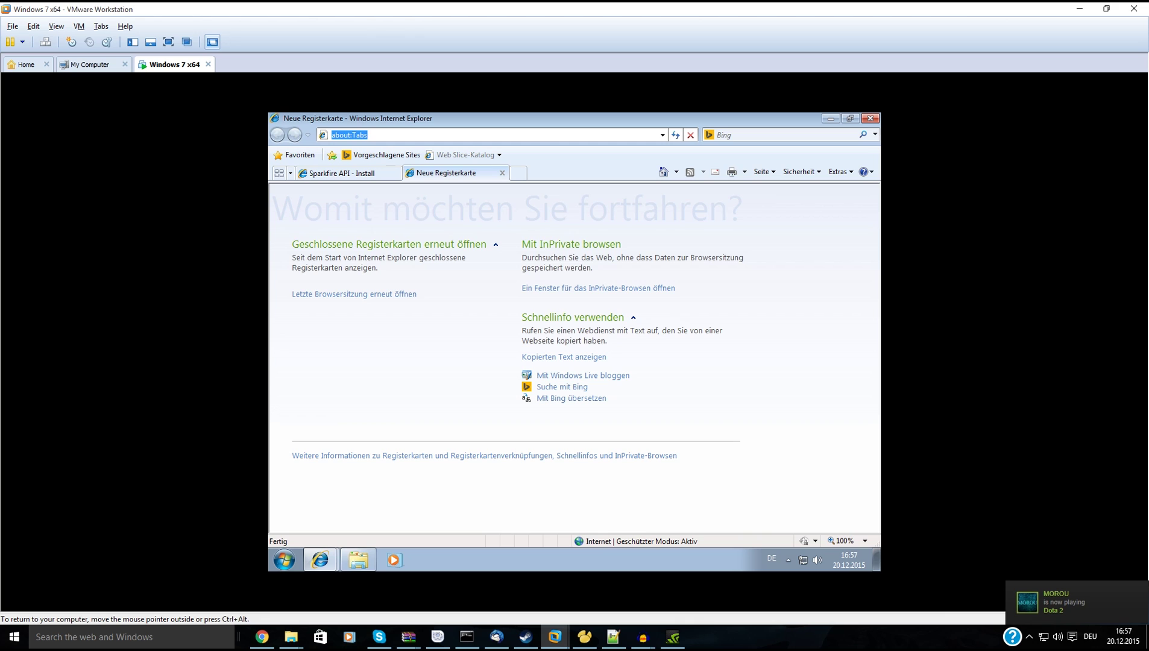
{"action": "type", "text": "localh"}
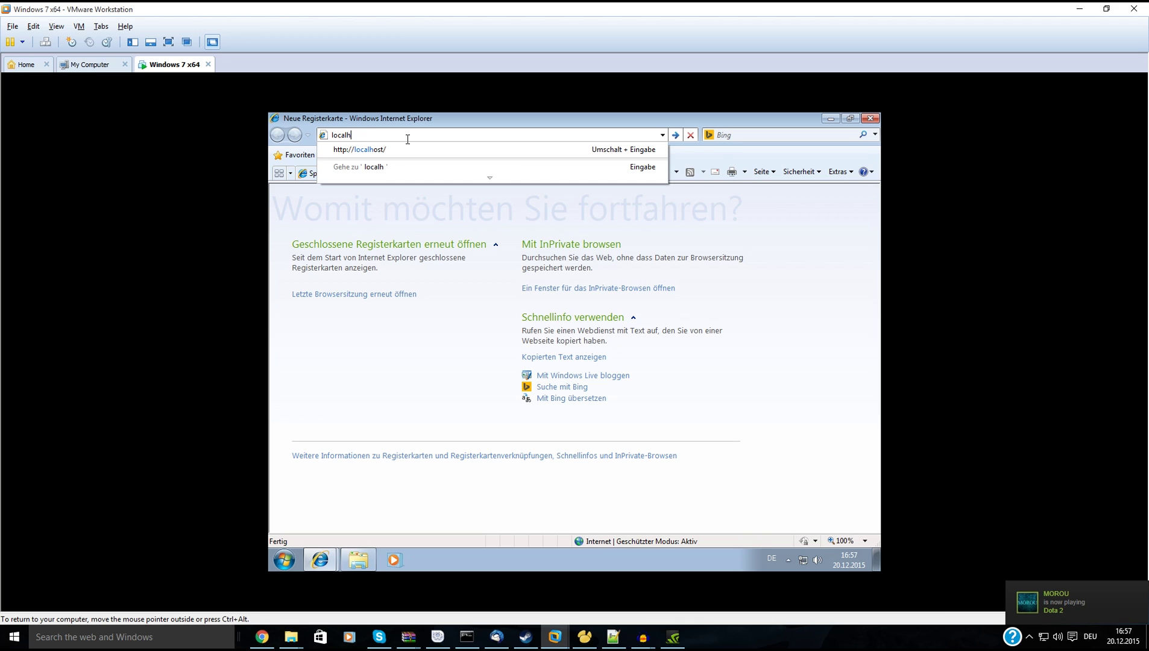
{"action": "type", "text": "ost/ph"}
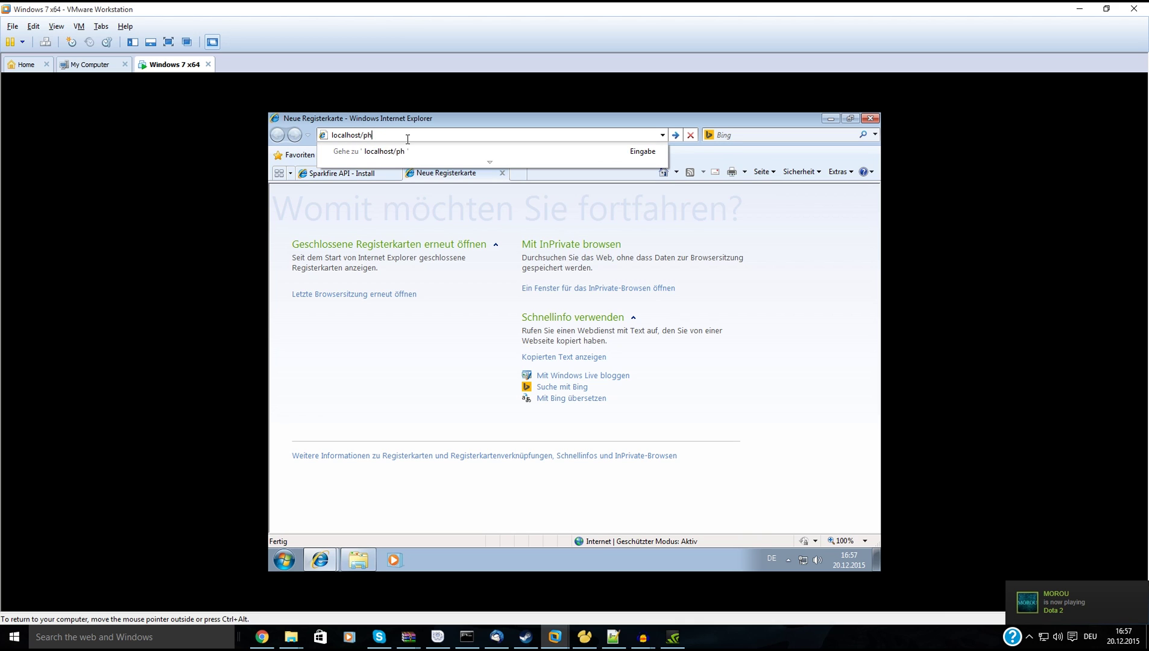
{"action": "type", "text": "pmyad"}
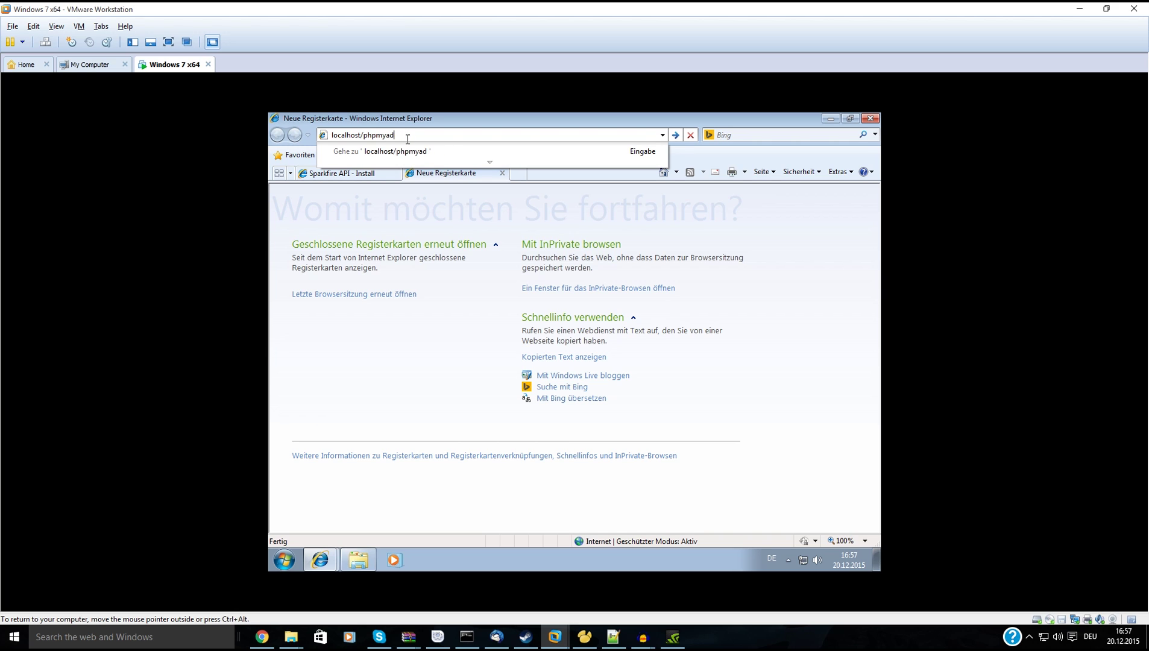
{"action": "type", "text": "muinin"}
{"action": "key", "text": "Return"}
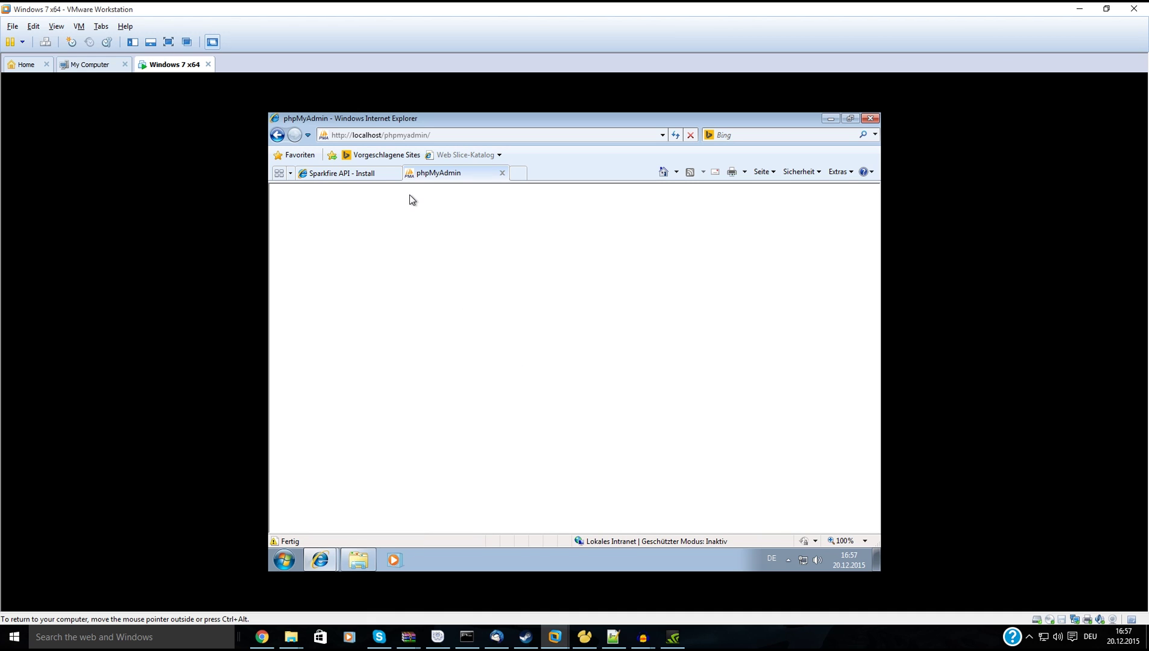
{"action": "left_click", "coordinate": [453, 134]}
{"action": "left_click", "coordinate": [454, 135]}
{"action": "key", "text": "BackSpace"}
{"action": "key", "text": "BackSpace"}
{"action": "key", "text": "BackSpace"}
{"action": "key", "text": "BackSpace"}
{"action": "key", "text": "BackSpace"}
{"action": "key", "text": "BackSpace"}
{"action": "key", "text": "BackSpace"}
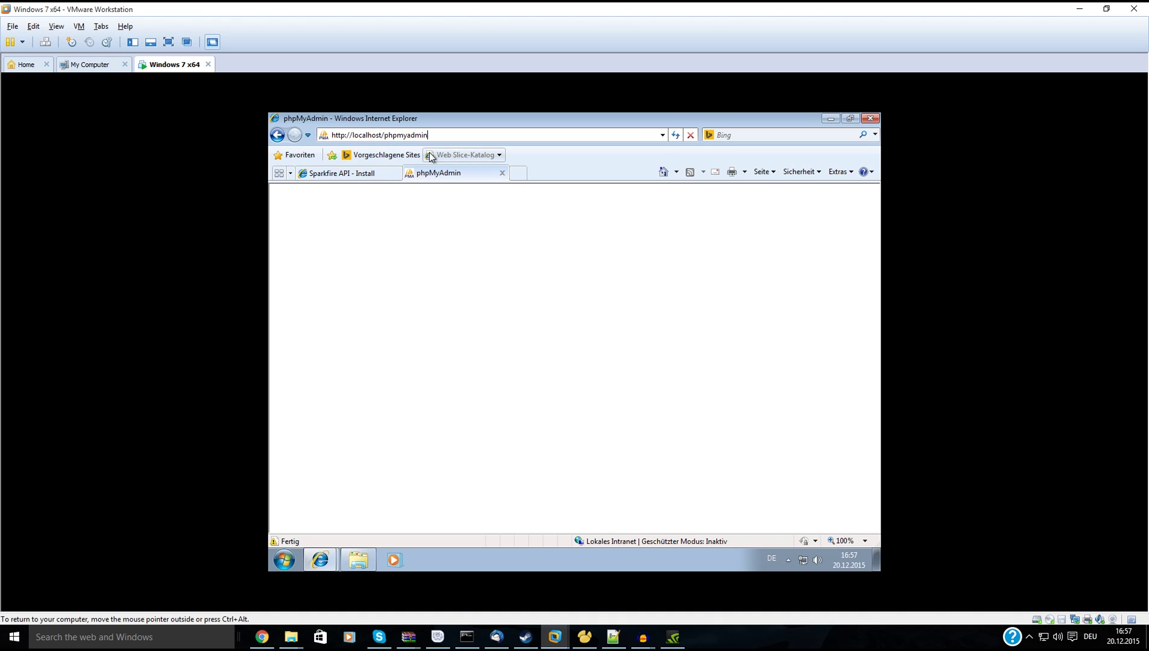
{"action": "key", "text": "BackSpace"}
{"action": "key", "text": "BackSpace"}
{"action": "key", "text": "BackSpace"}
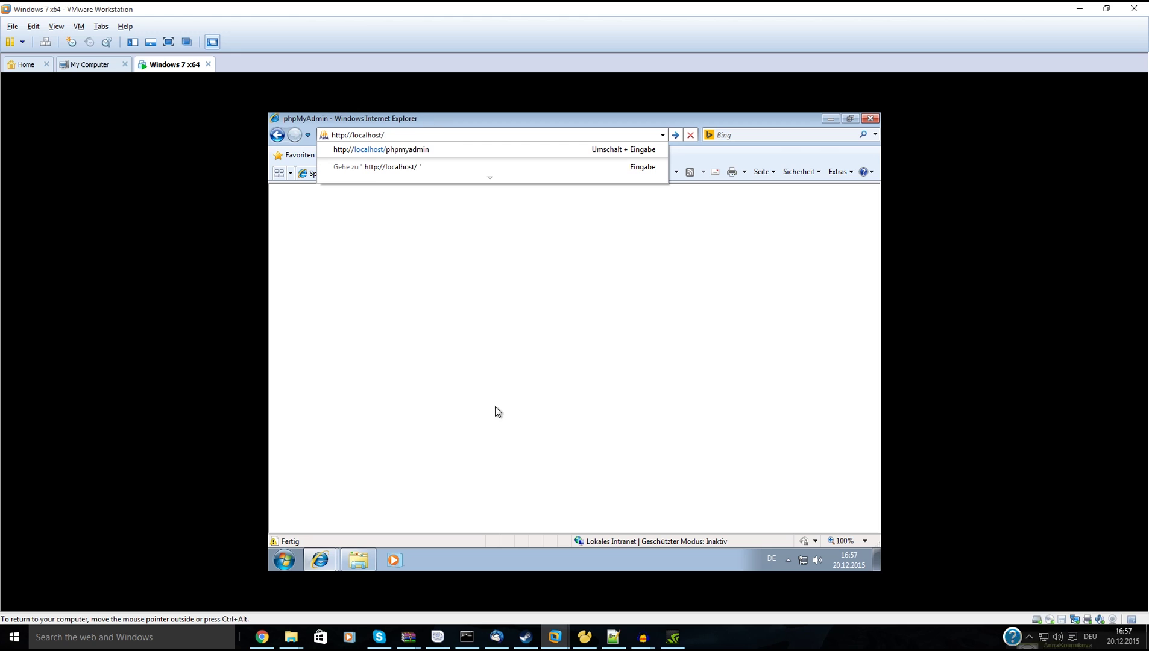
Run ipconfig in Command Prompt to reveal the VM's IPv4 address 192.168.182.131.
{"action": "left_click", "coordinate": [284, 560]}
{"action": "type", "text": "cm"}
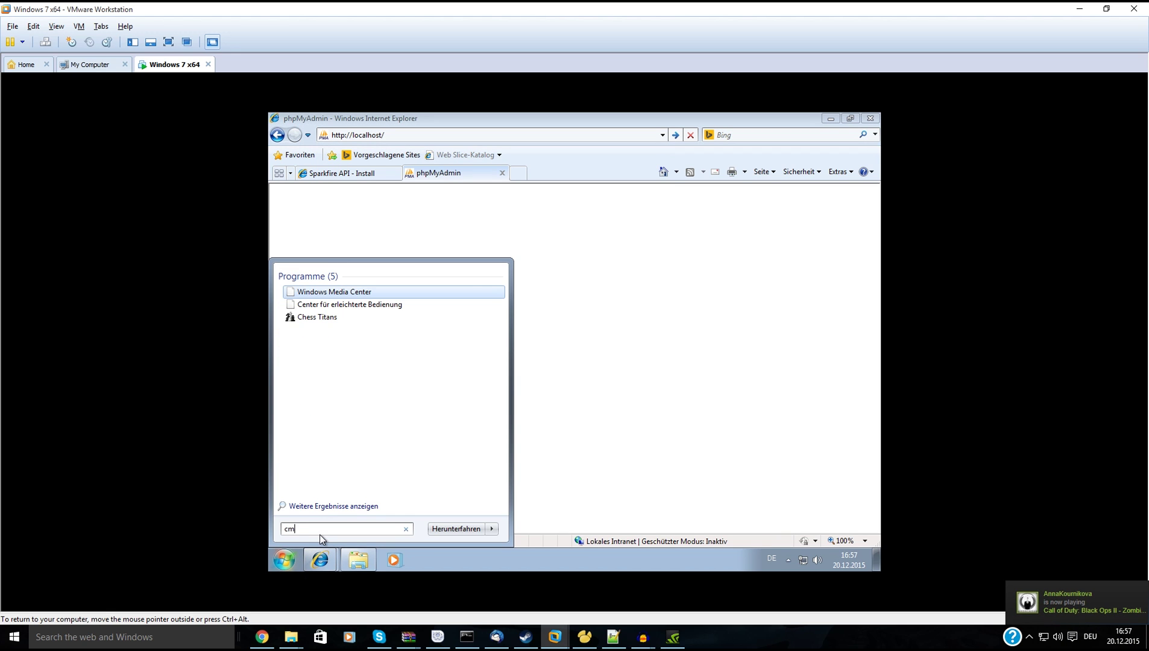
{"action": "type", "text": "d"}
{"action": "key", "text": "Return"}
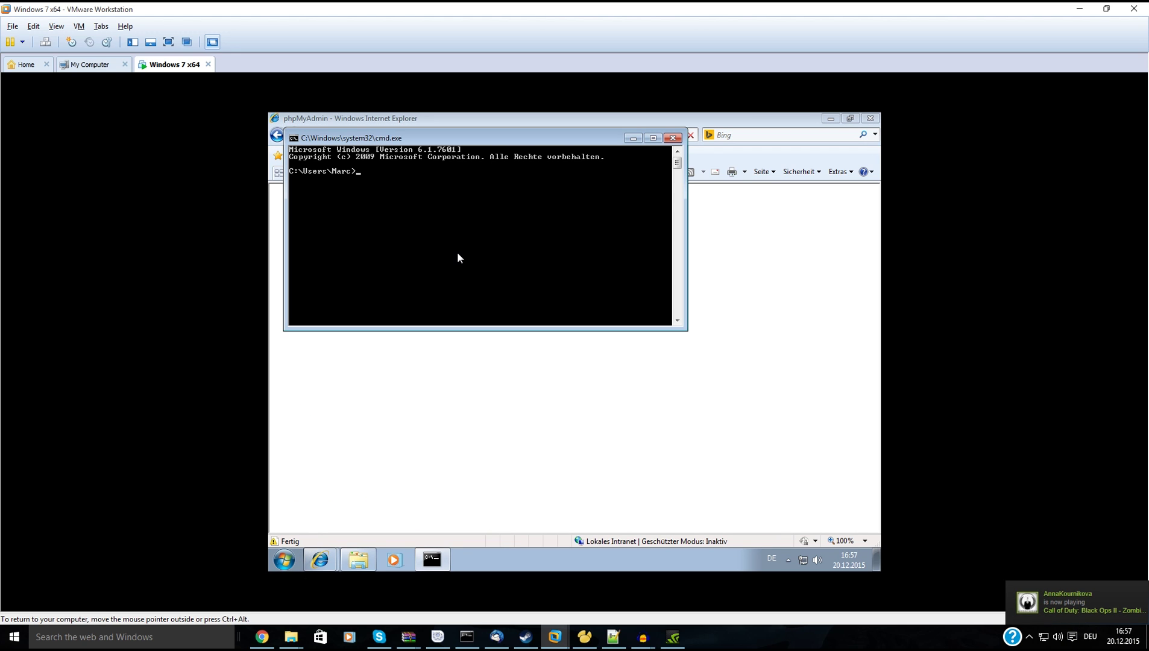
{"action": "type", "text": "ipconfig"}
{"action": "key", "text": "Return"}
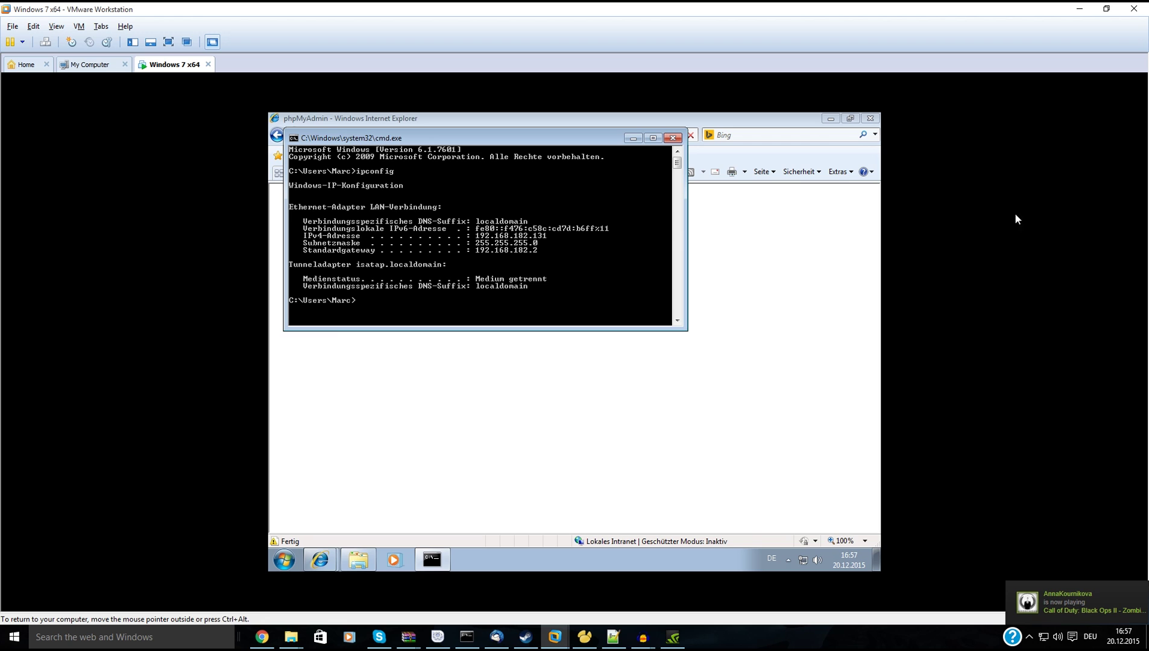
In host Chrome placed beside the VM, load 192.168.182.131 to reach the Sparkfire setup page.
{"action": "left_click", "coordinate": [261, 636]}
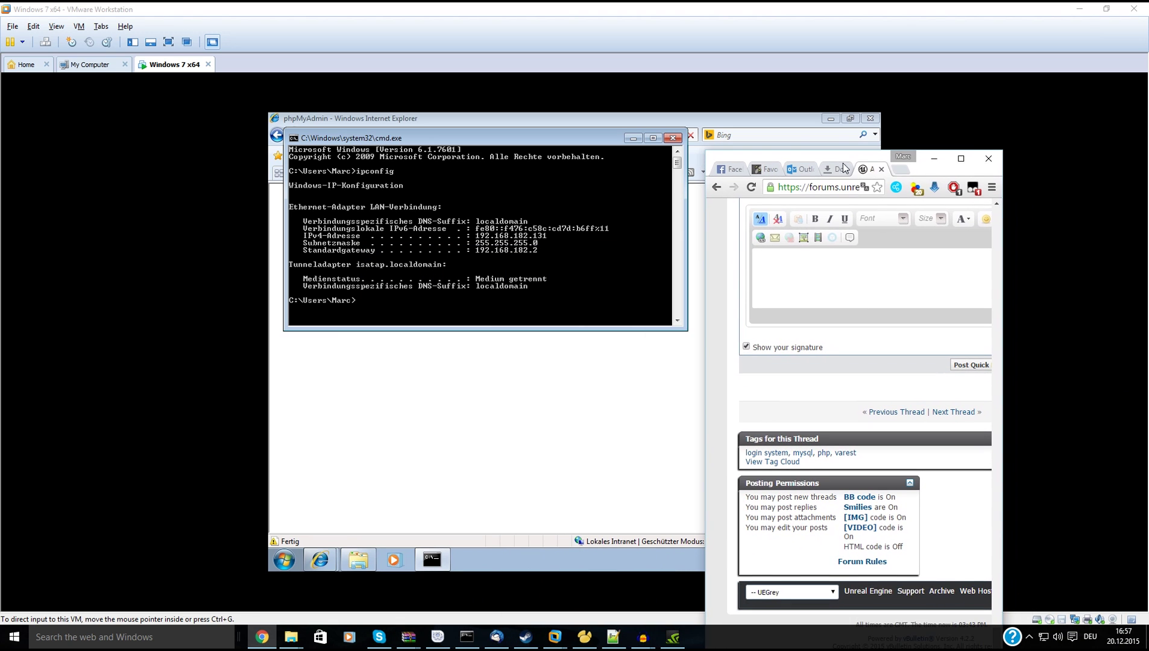
{"action": "left_click", "coordinate": [961, 159]}
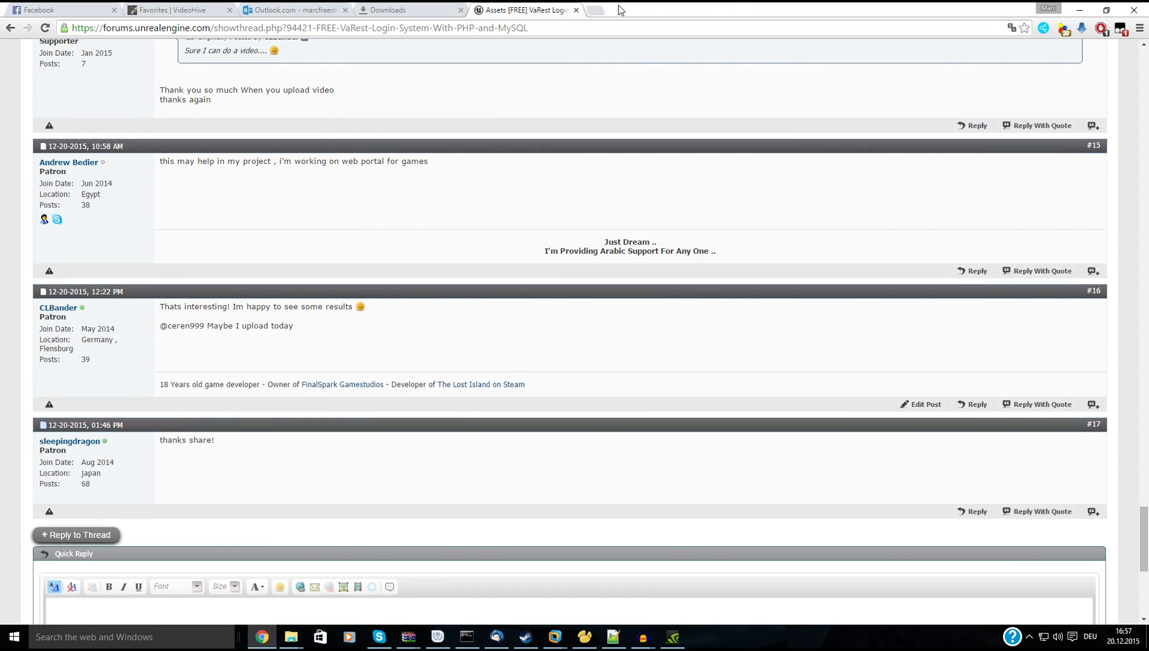
{"action": "left_click_drag", "start_coordinate": [659, 11], "coordinate": [777, 141]}
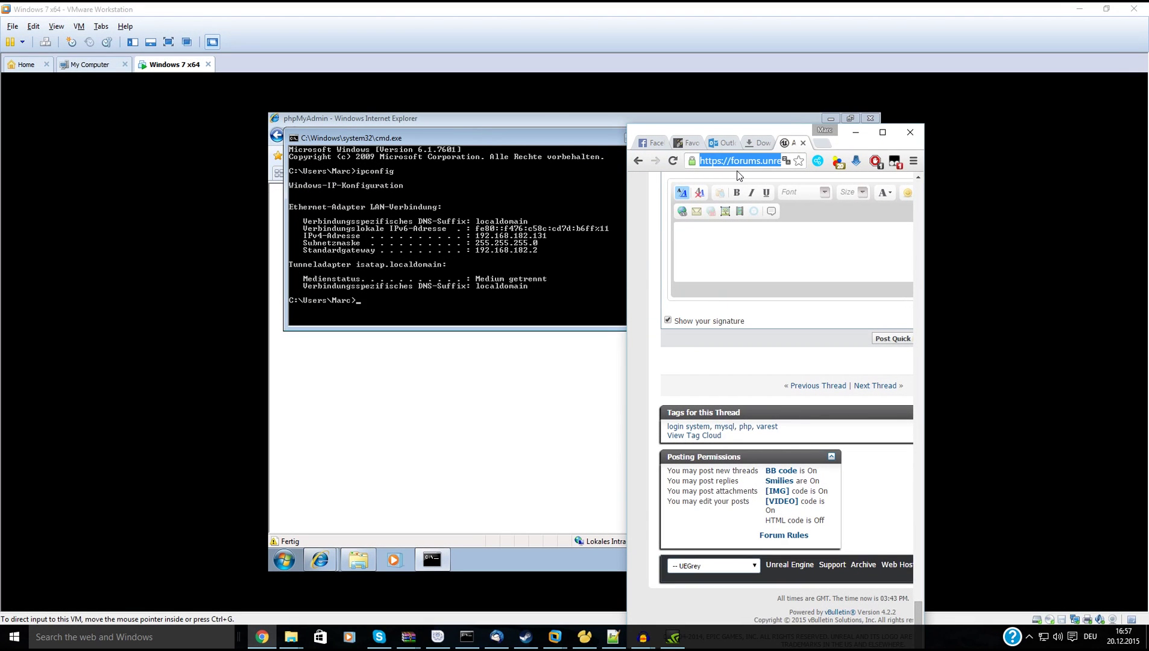
{"action": "type", "text": "192.168."}
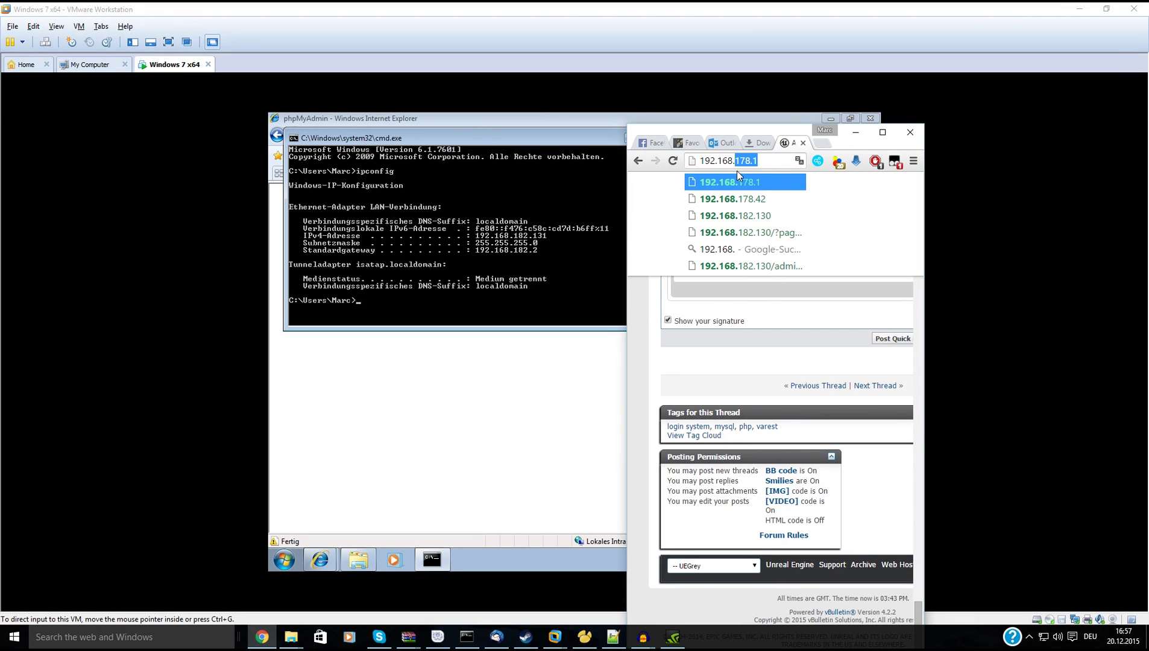
{"action": "type", "text": "182."}
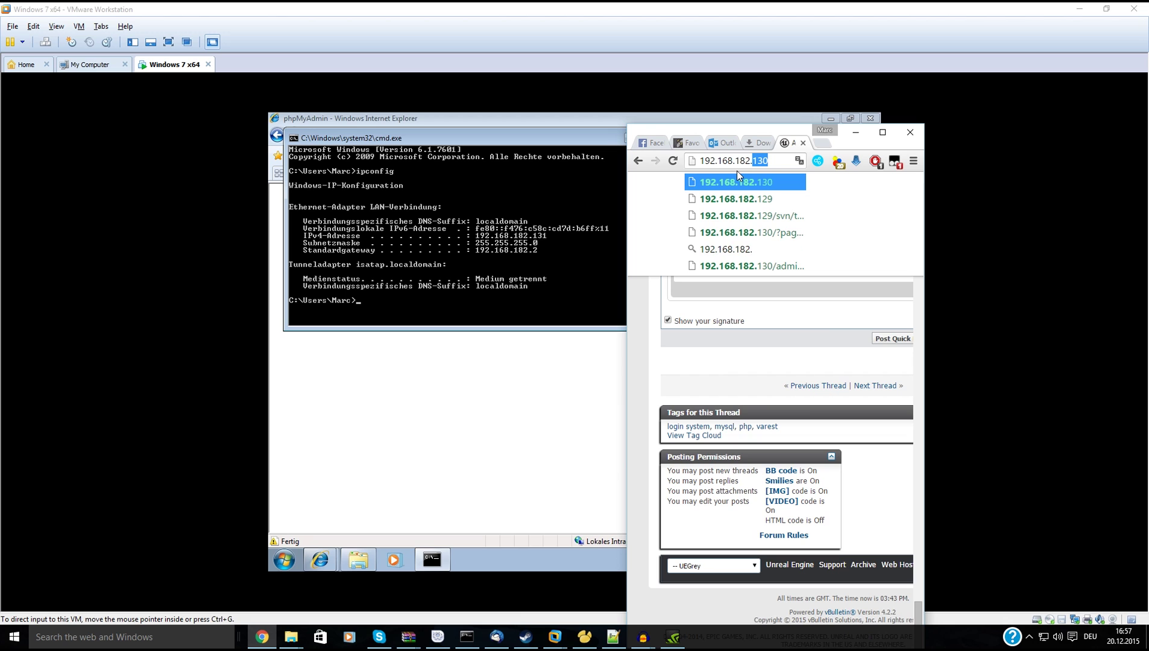
{"action": "type", "text": "131"}
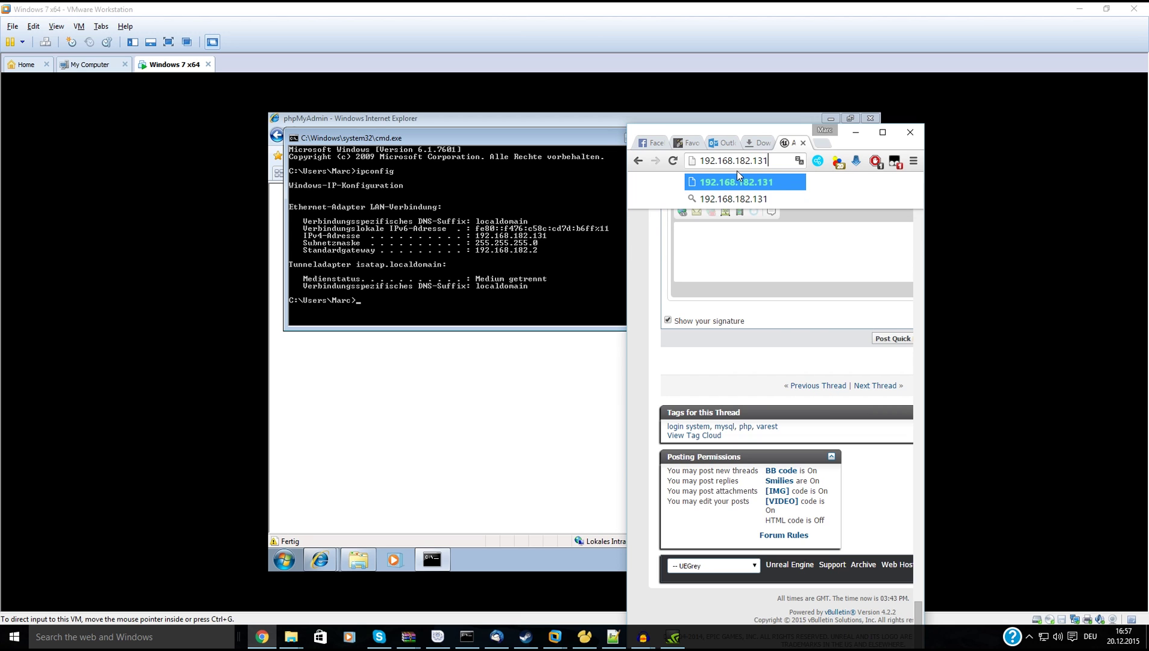
{"action": "key", "text": "Return"}
Replace setup/index.php in the address with phpmyadmin and load it.
{"action": "left_click", "coordinate": [881, 132]}
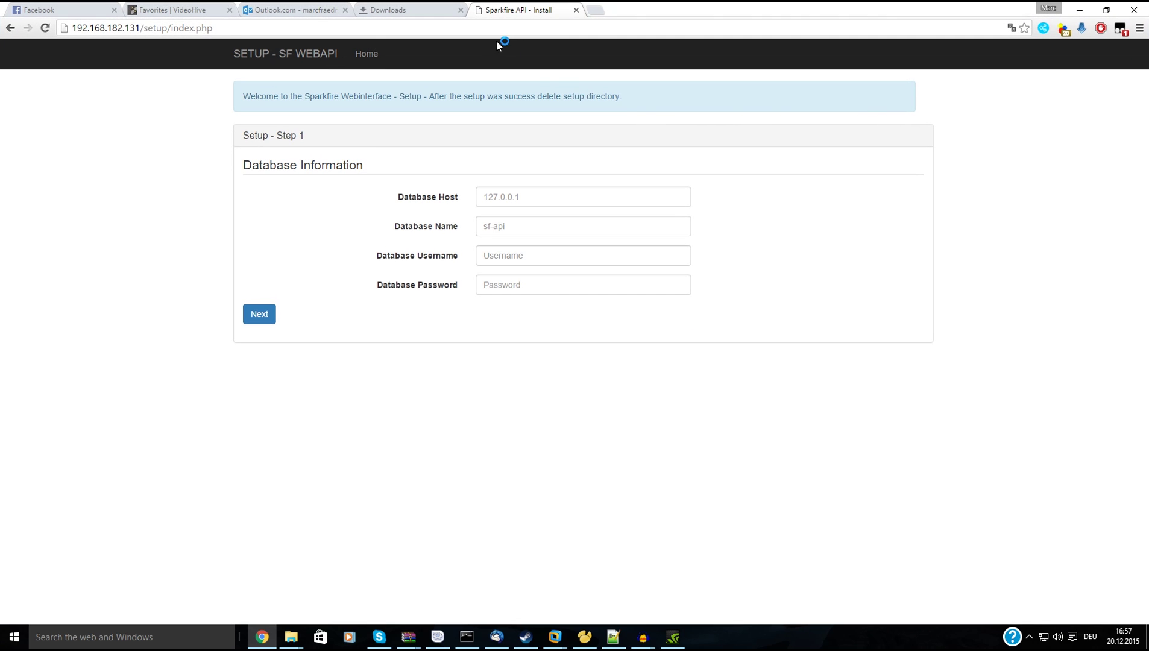
{"action": "left_click", "coordinate": [498, 30]}
{"action": "left_click", "coordinate": [498, 30]}
{"action": "left_click", "coordinate": [486, 42]}
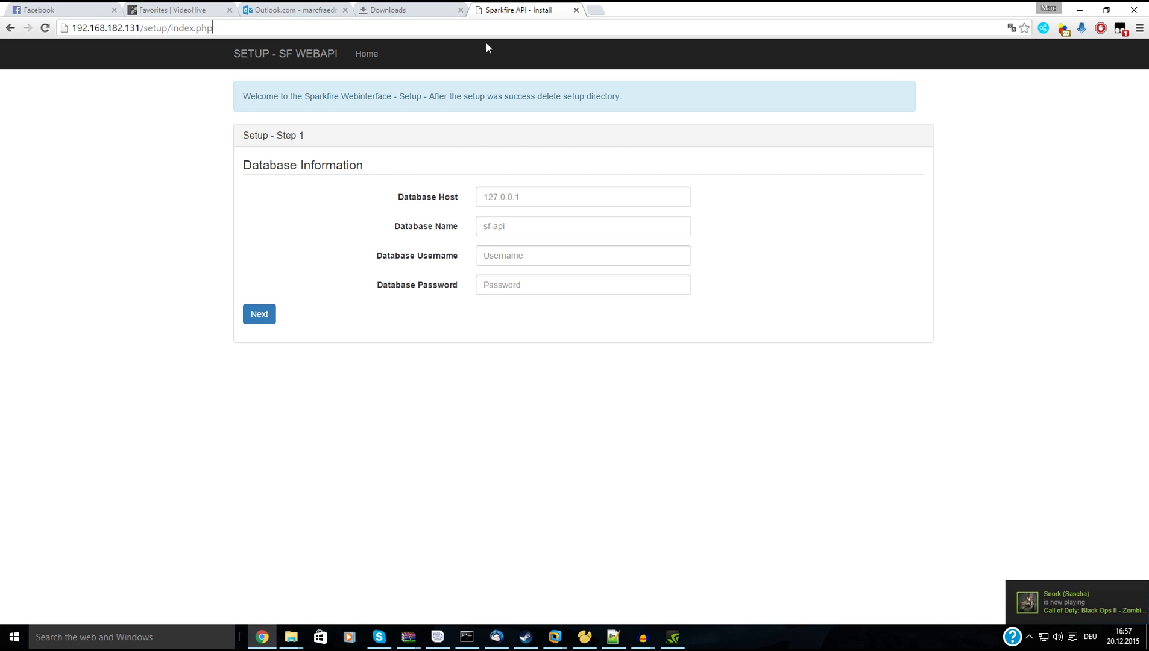
{"action": "mouse_move", "coordinate": [518, 14]}
{"action": "left_mouse_down"}
{"action": "mouse_move", "coordinate": [661, 91]}
{"action": "mouse_move", "coordinate": [583, 90]}
{"action": "mouse_move", "coordinate": [518, 3]}
{"action": "left_mouse_up"}
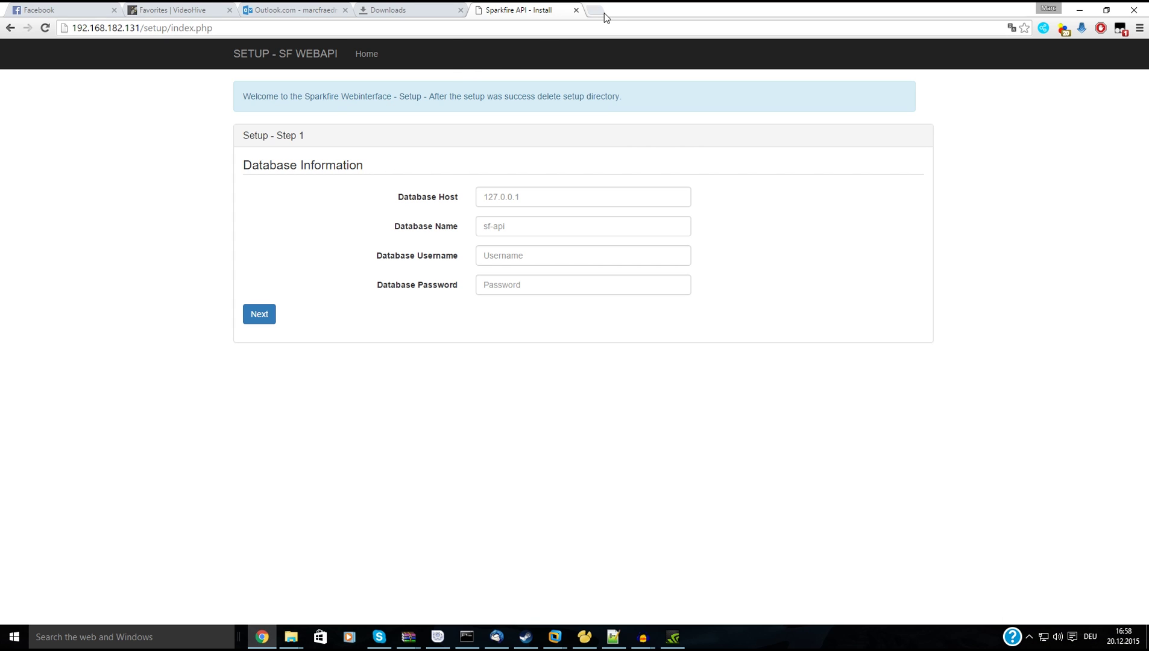
{"action": "left_click_drag", "start_coordinate": [215, 28], "coordinate": [145, 36]}
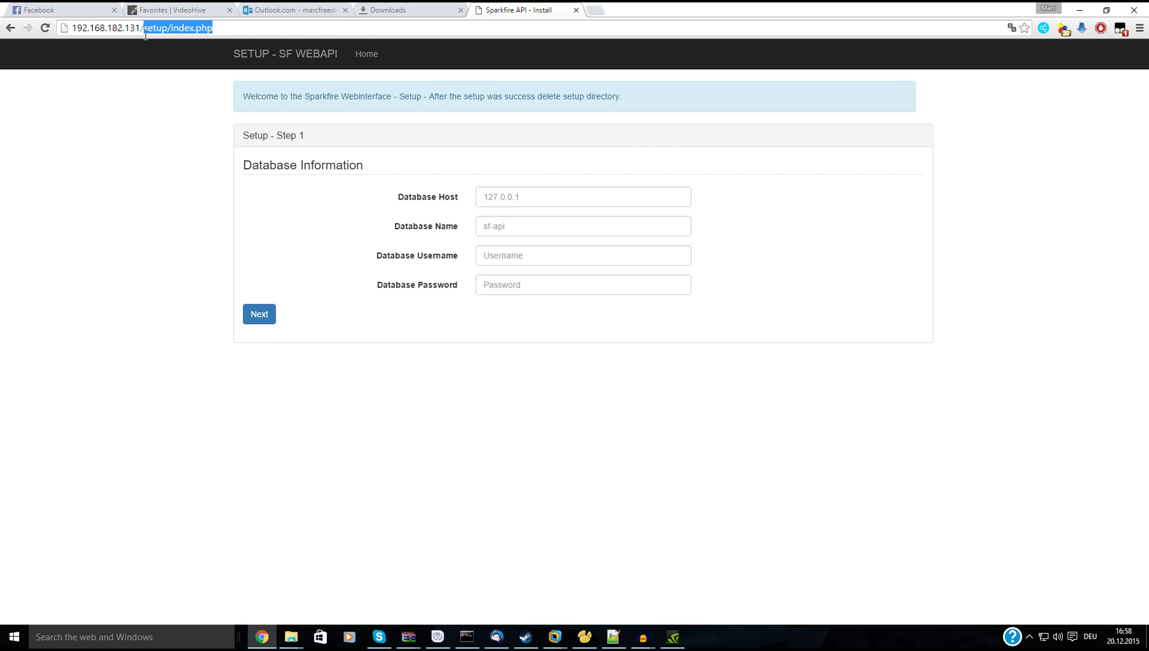
{"action": "key", "text": "BackSpace"}
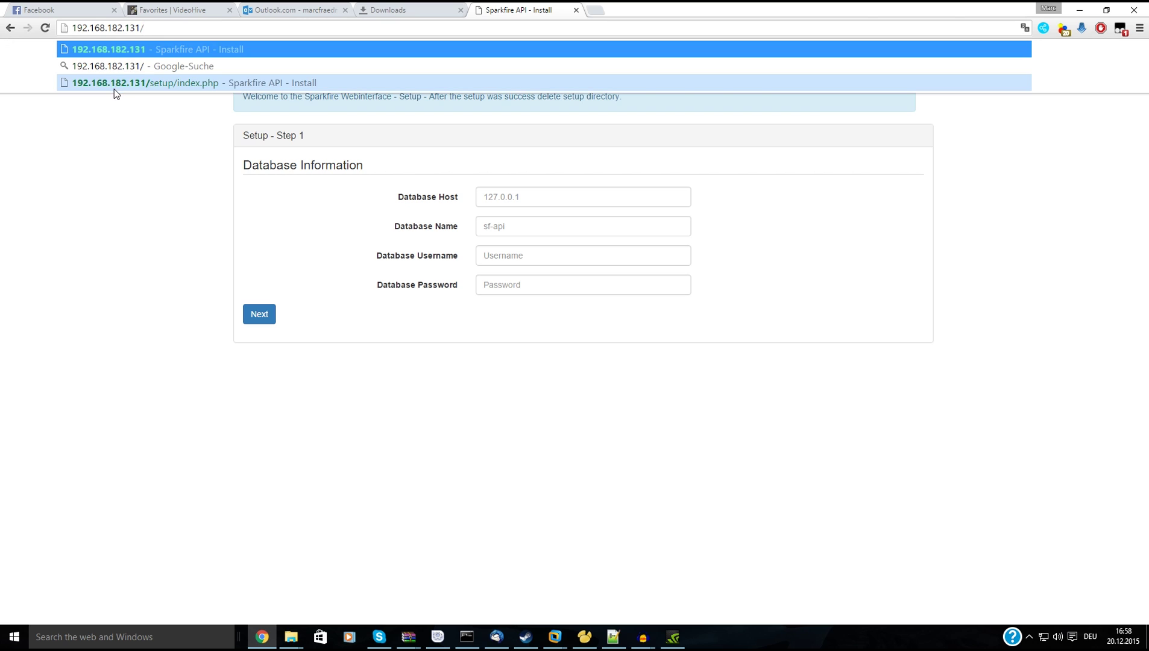
{"action": "type", "text": "php"}
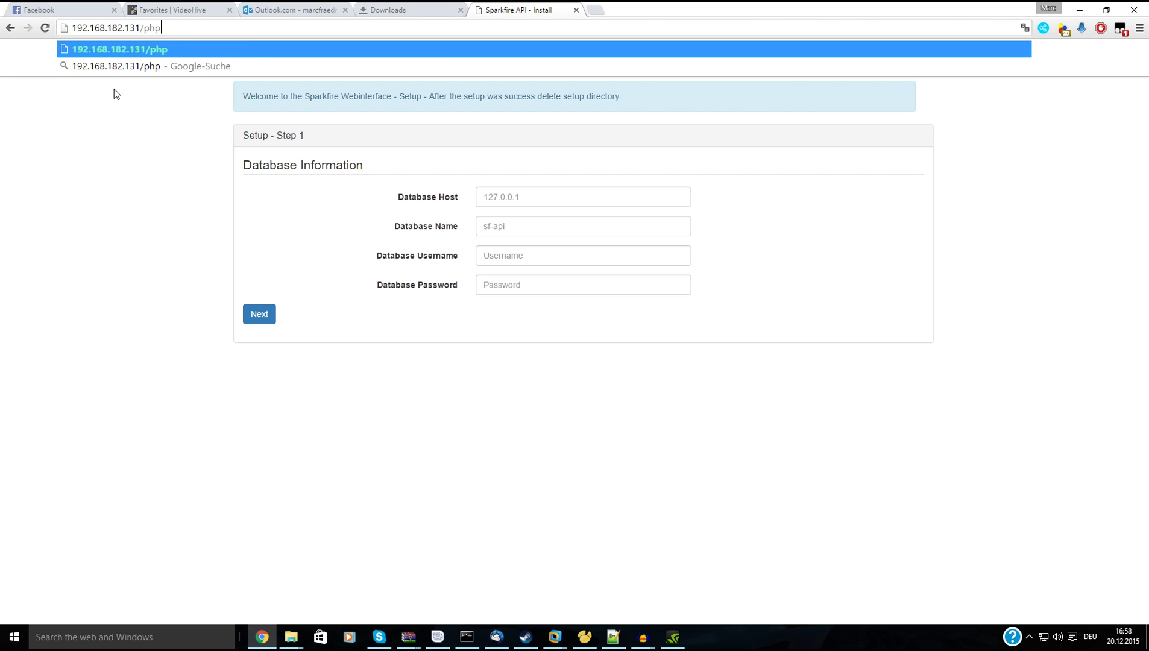
{"action": "type", "text": "myadmin"}
{"action": "key", "text": "Return"}
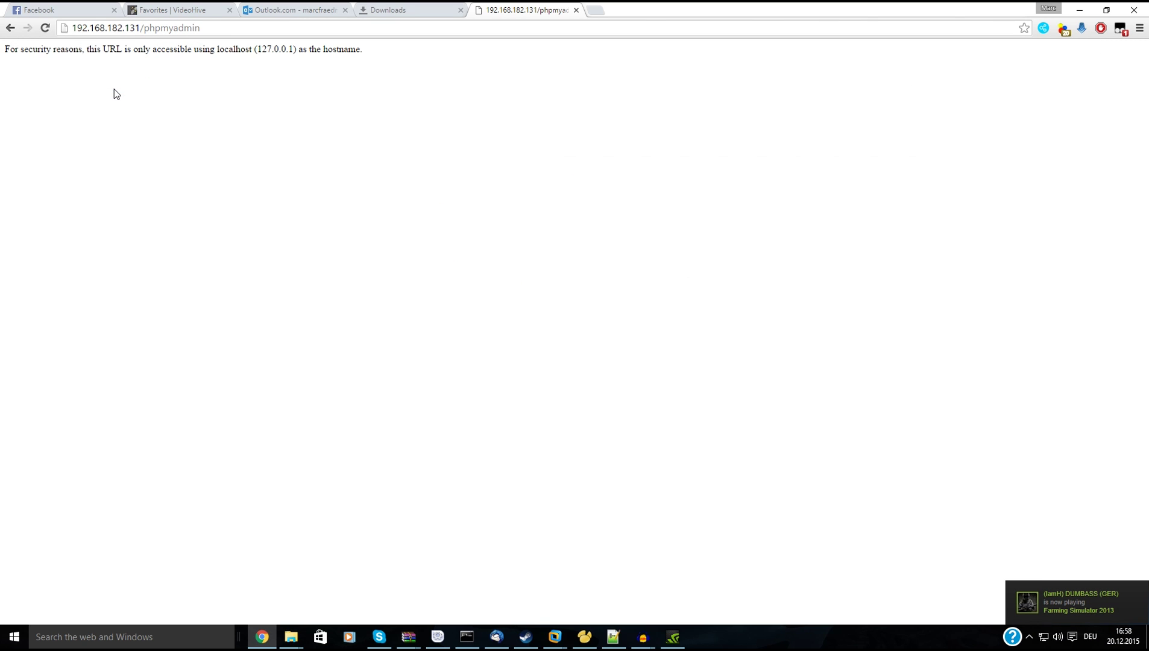
Change the path to admin/sql/ to load the phpMyAdmin login page.
{"action": "left_click_drag", "start_coordinate": [214, 30], "coordinate": [139, 42]}
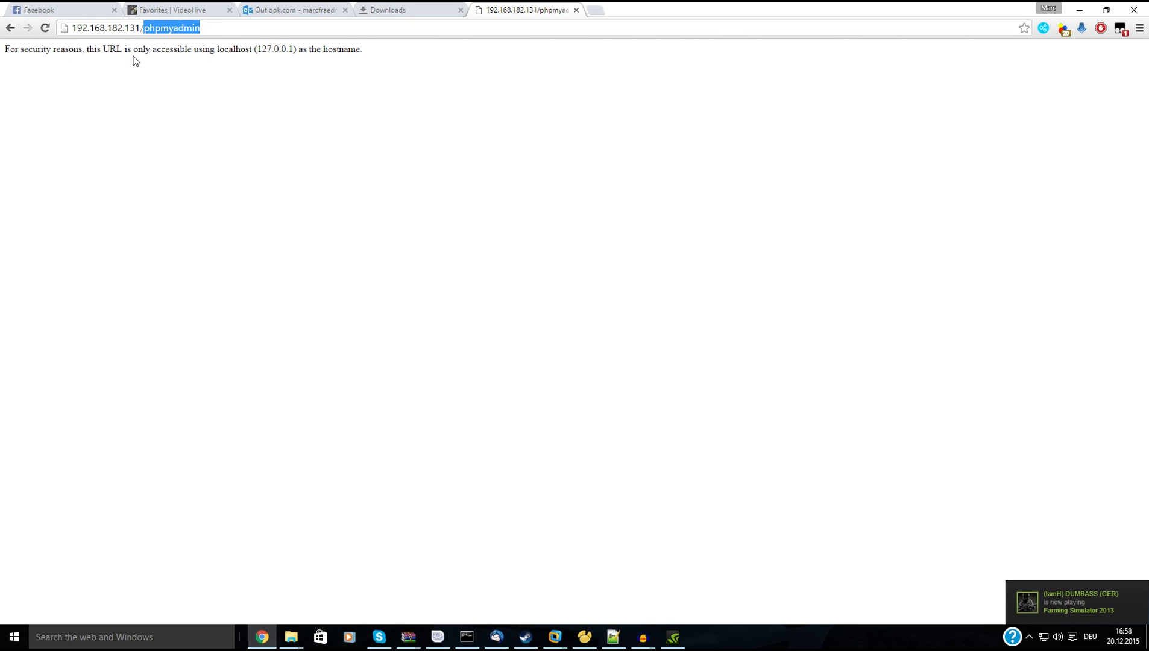
{"action": "type", "text": "server/"}
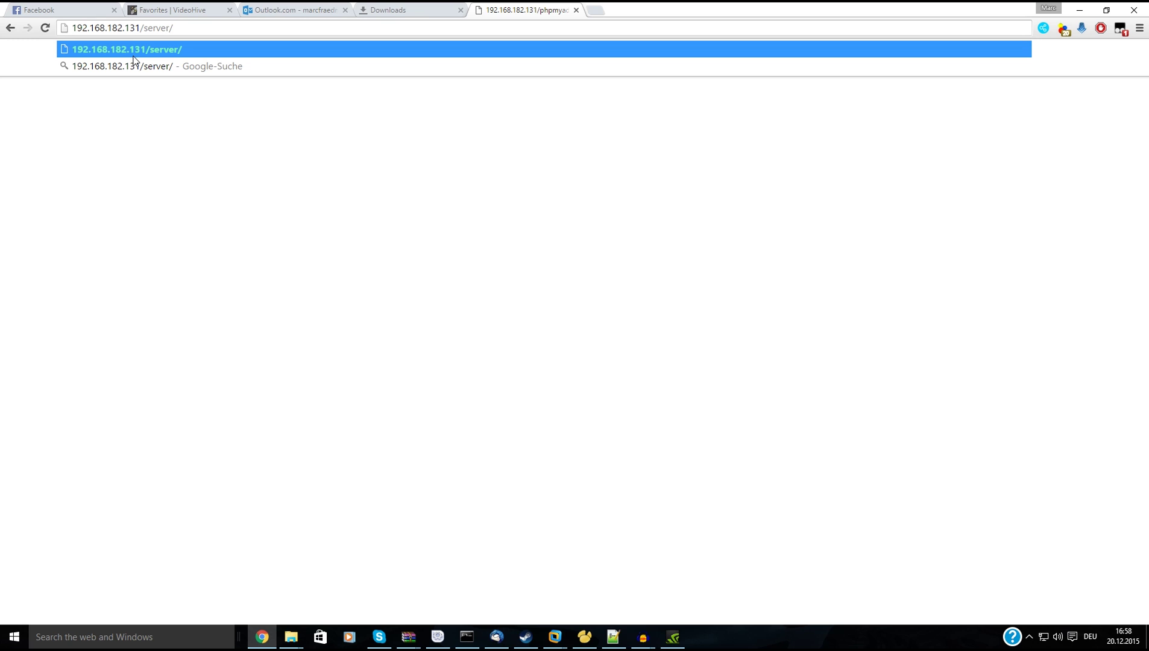
{"action": "key", "text": "BackSpace"}
{"action": "key", "text": "BackSpace"}
{"action": "key", "text": "BackSpace"}
{"action": "key", "text": "BackSpace"}
{"action": "key", "text": "BackSpace"}
{"action": "key", "text": "BackSpace"}
{"action": "key", "text": "BackSpace"}
{"action": "type", "text": "ad"}
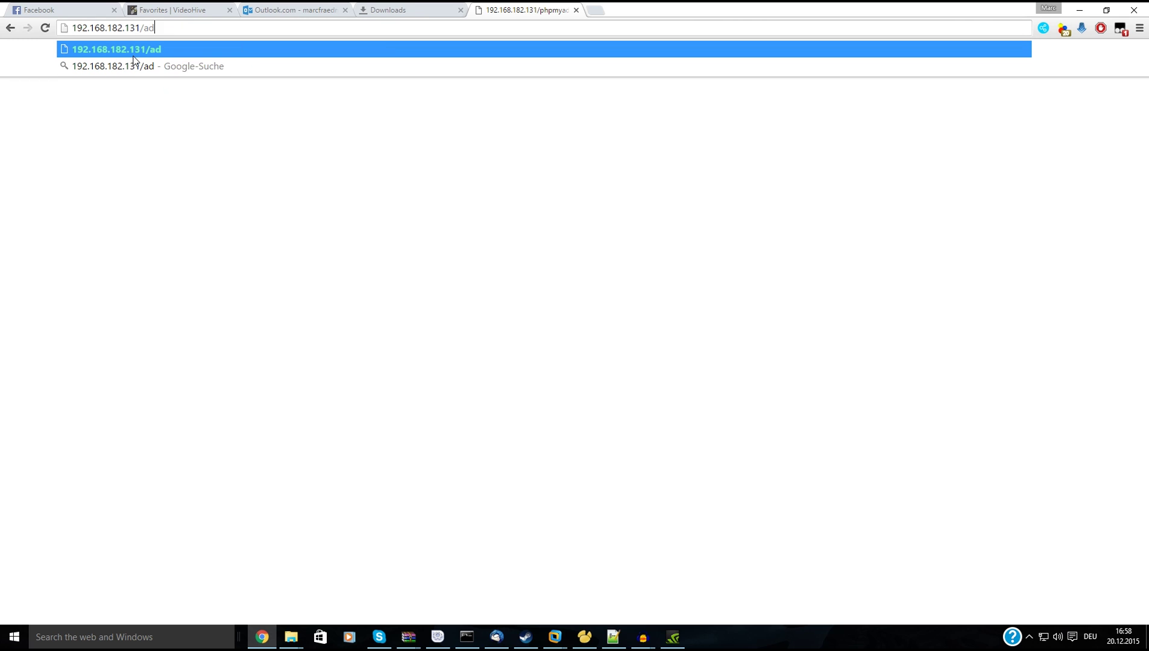
{"action": "type", "text": "min/sql/"}
{"action": "key", "text": "Return"}
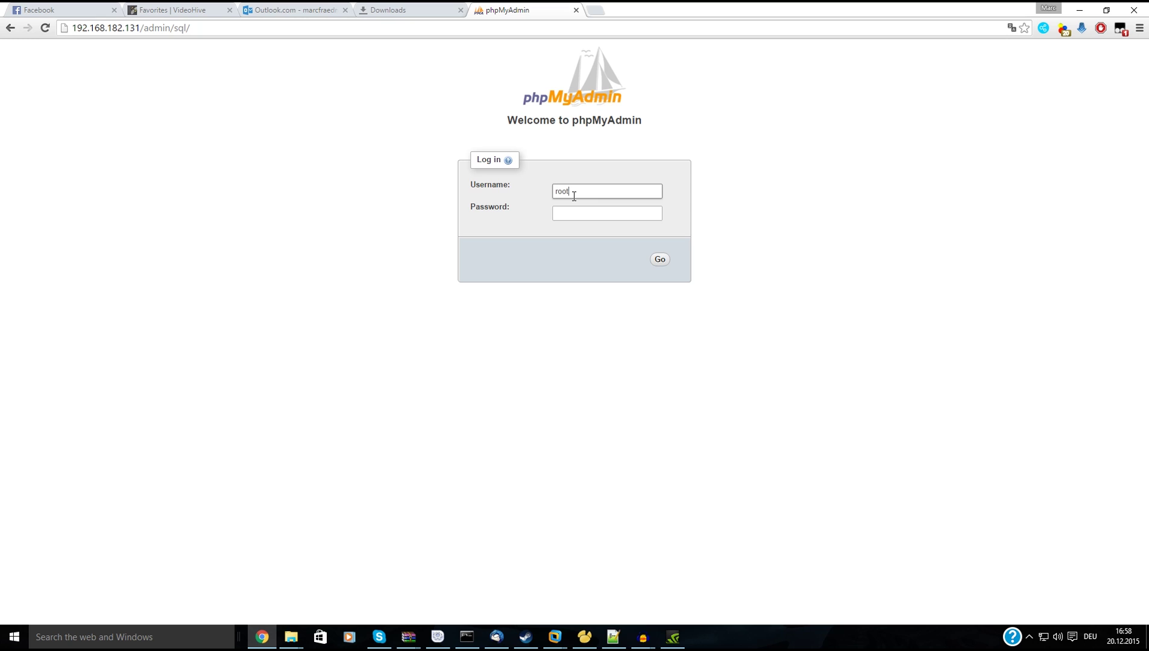
Log in to phpMyAdmin as root, declining to save the password.
{"action": "key", "text": "Tab"}
{"action": "type", "text": "•"}
{"action": "key", "text": "Return"}
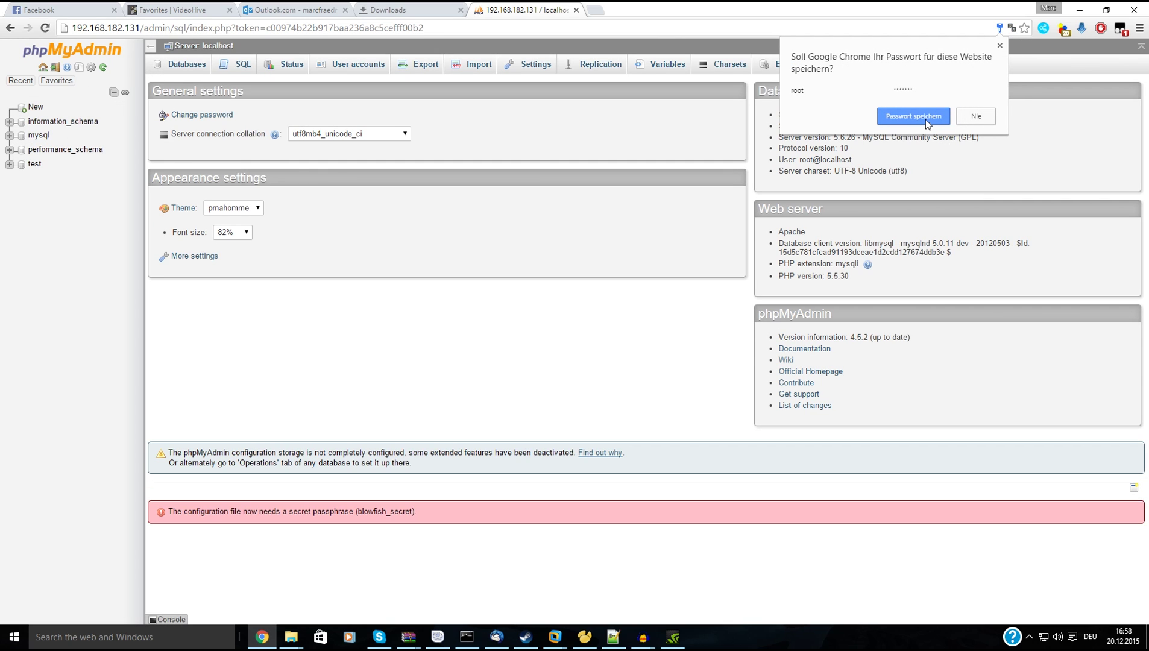
{"action": "left_click", "coordinate": [975, 116]}
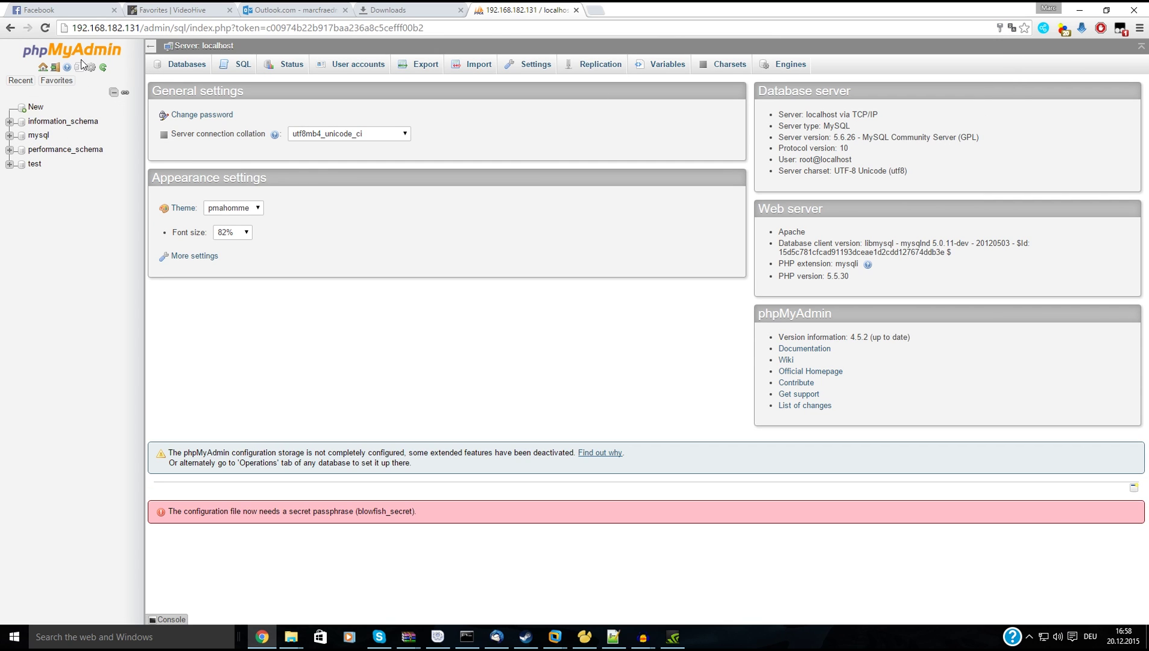
Create a new database named api and open it.
{"action": "left_click", "coordinate": [34, 106]}
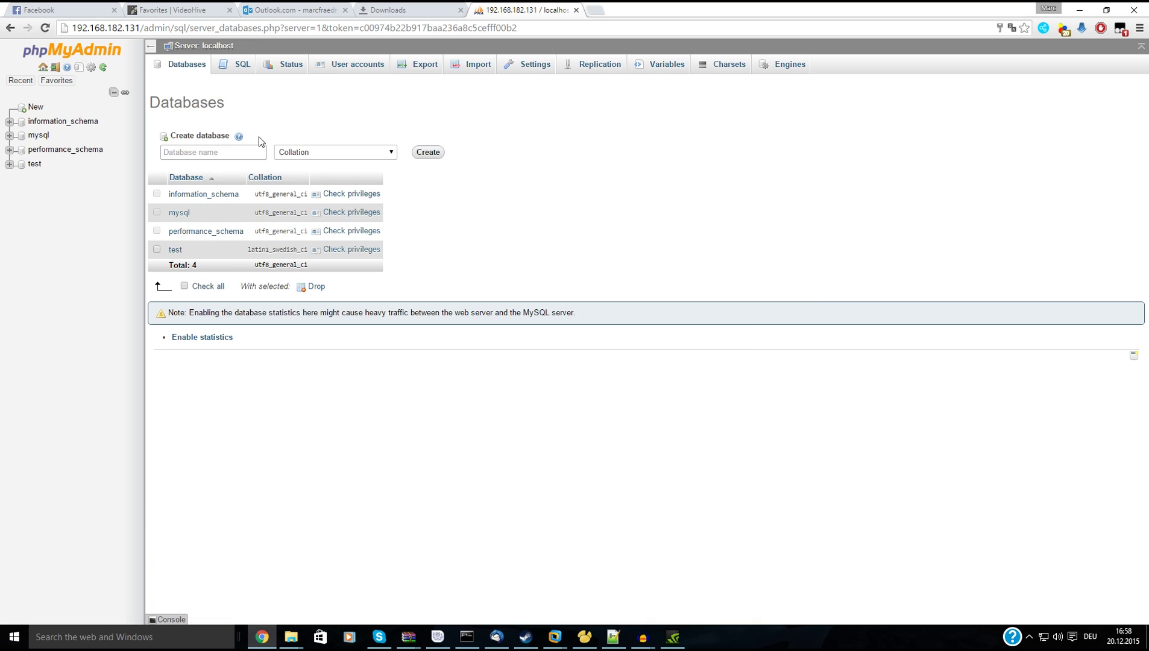
{"action": "left_click", "coordinate": [231, 154]}
{"action": "type", "text": "api"}
{"action": "left_click", "coordinate": [437, 156]}
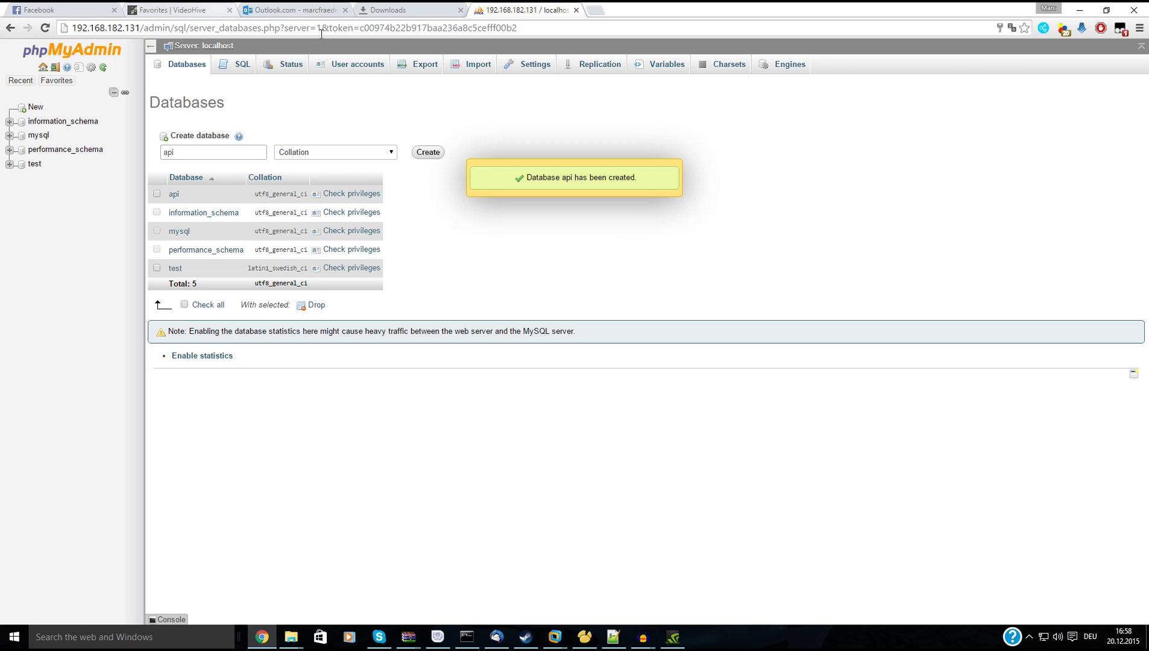
{"action": "left_click", "coordinate": [31, 120]}
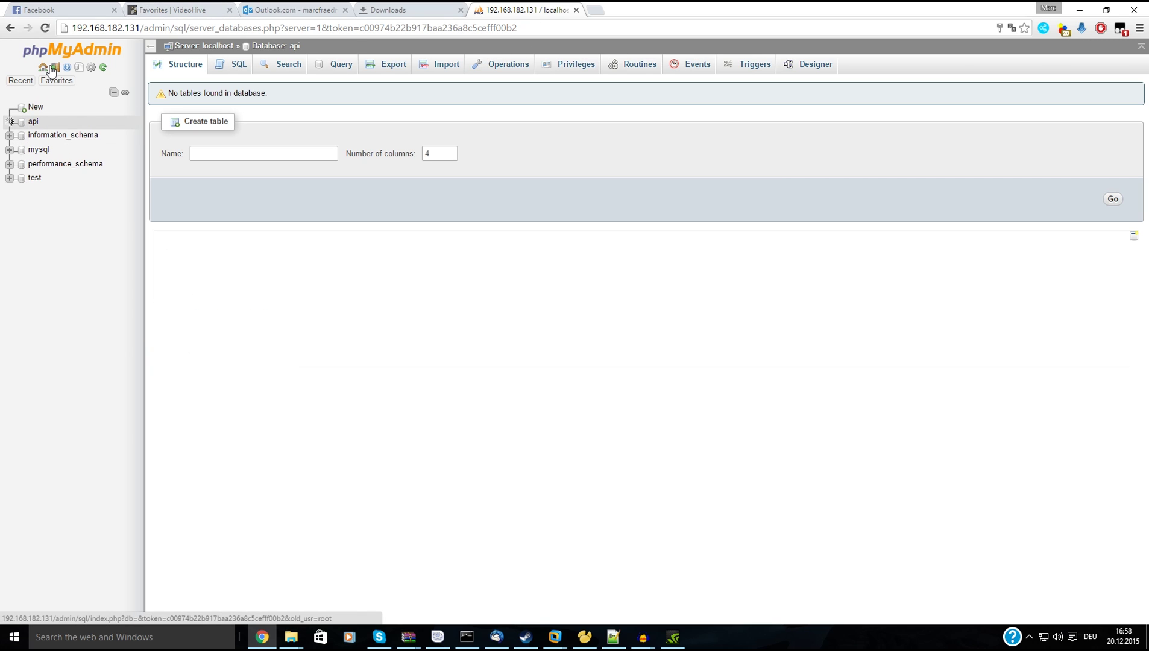
Log out of phpMyAdmin and load /setup/index.php for the Sparkfire setup.
{"action": "left_click", "coordinate": [54, 67]}
{"action": "left_click_drag", "start_coordinate": [547, 27], "coordinate": [140, 28]}
{"action": "type", "text": "/setup/index.php"}
{"action": "key", "text": "Return"}
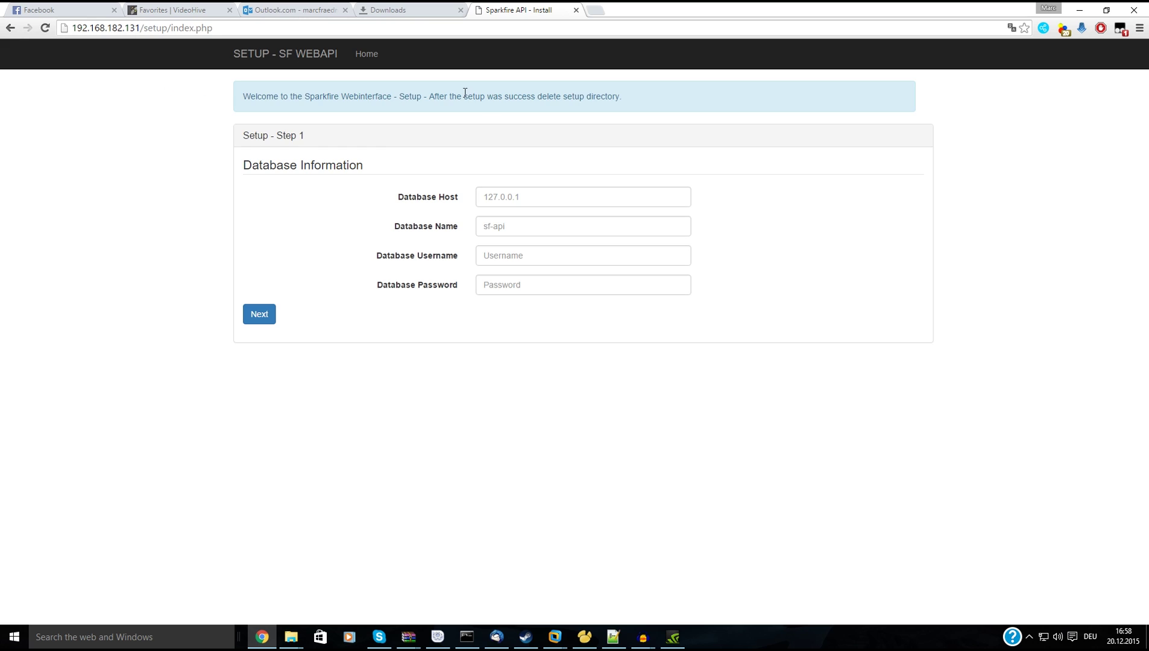
Submit database host 127.0.0.1, database api, user root and its password in the setup form.
{"action": "left_click", "coordinate": [544, 199]}
{"action": "type", "text": "127"}
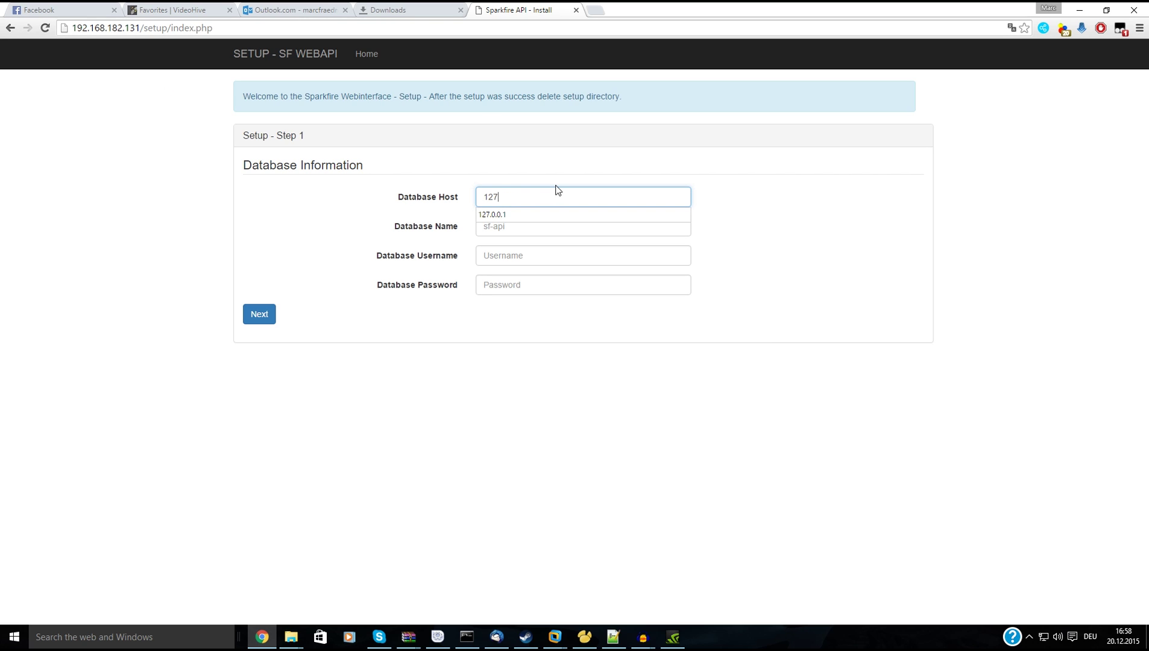
{"action": "type", "text": ".0.1"}
{"action": "key", "text": "Tab"}
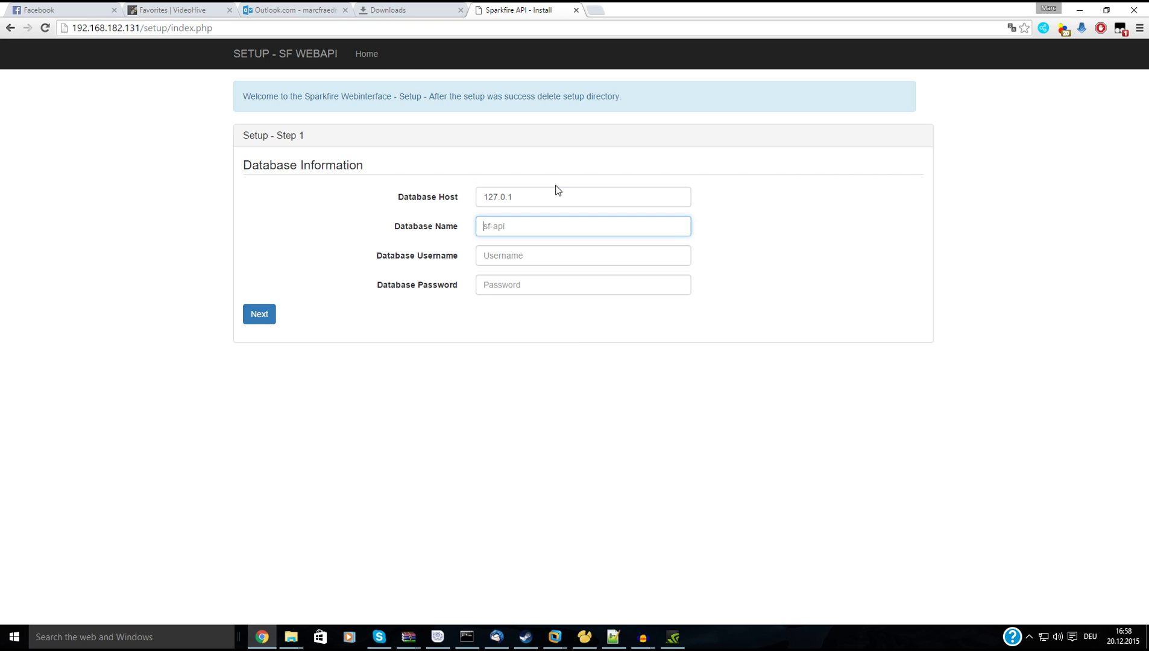
{"action": "left_click", "coordinate": [501, 198]}
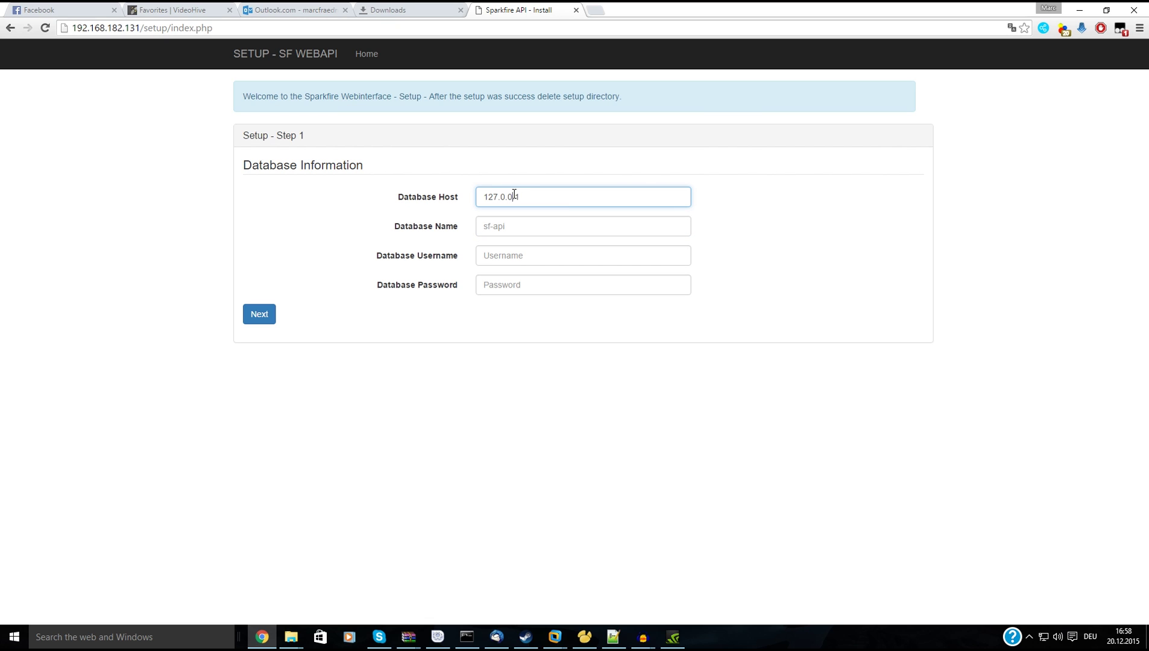
{"action": "left_click", "coordinate": [517, 231]}
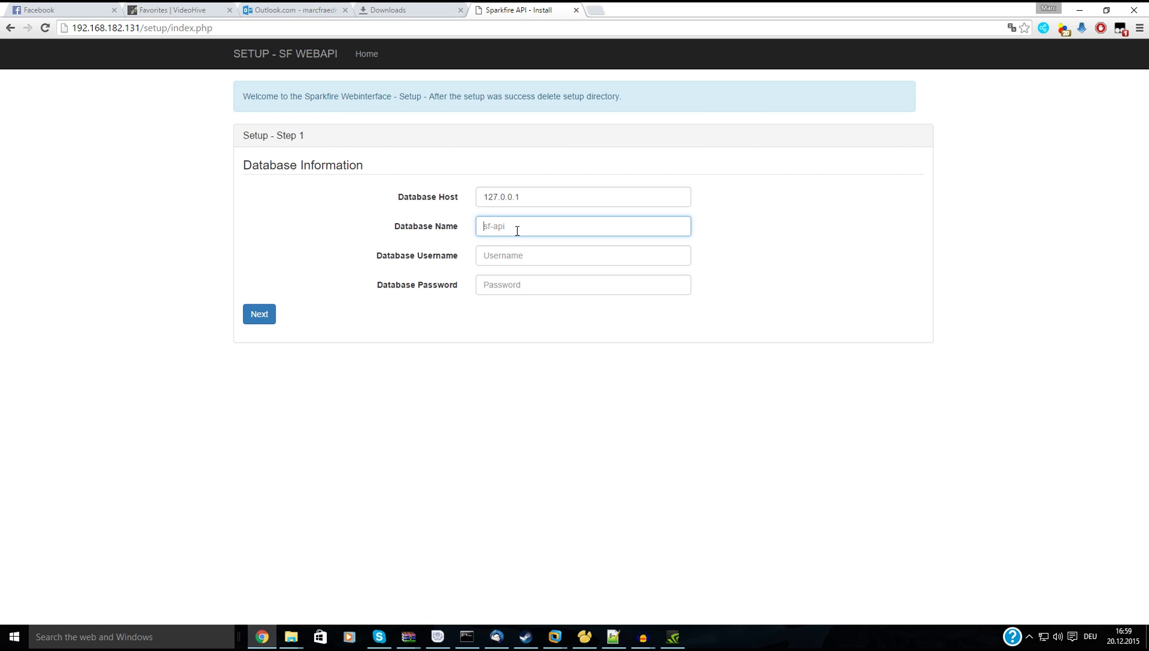
{"action": "type", "text": "api"}
{"action": "key", "text": "Tab"}
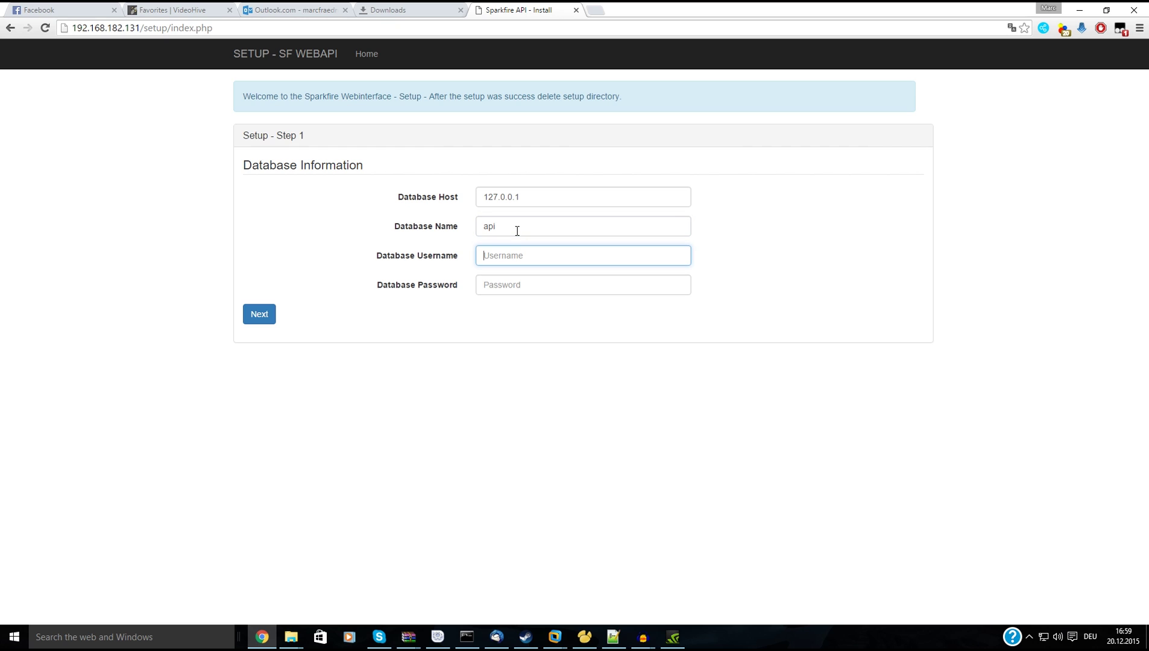
{"action": "type", "text": "root"}
{"action": "key", "text": "Tab"}
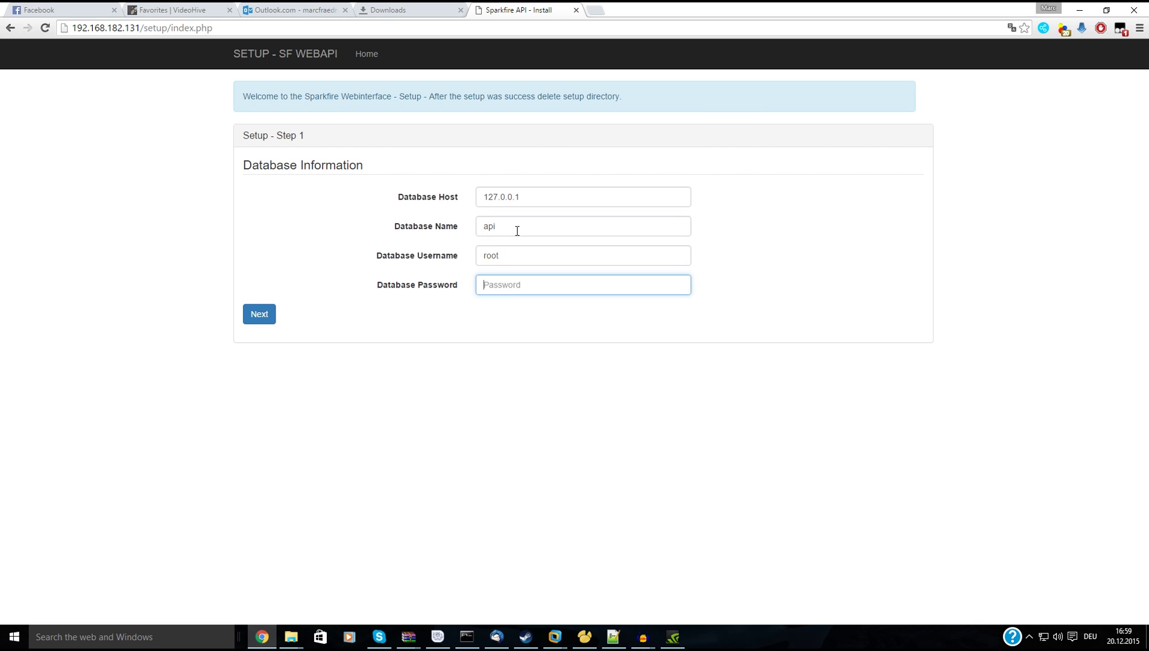
{"action": "type", "text": "r"}
{"action": "left_click", "coordinate": [260, 314]}
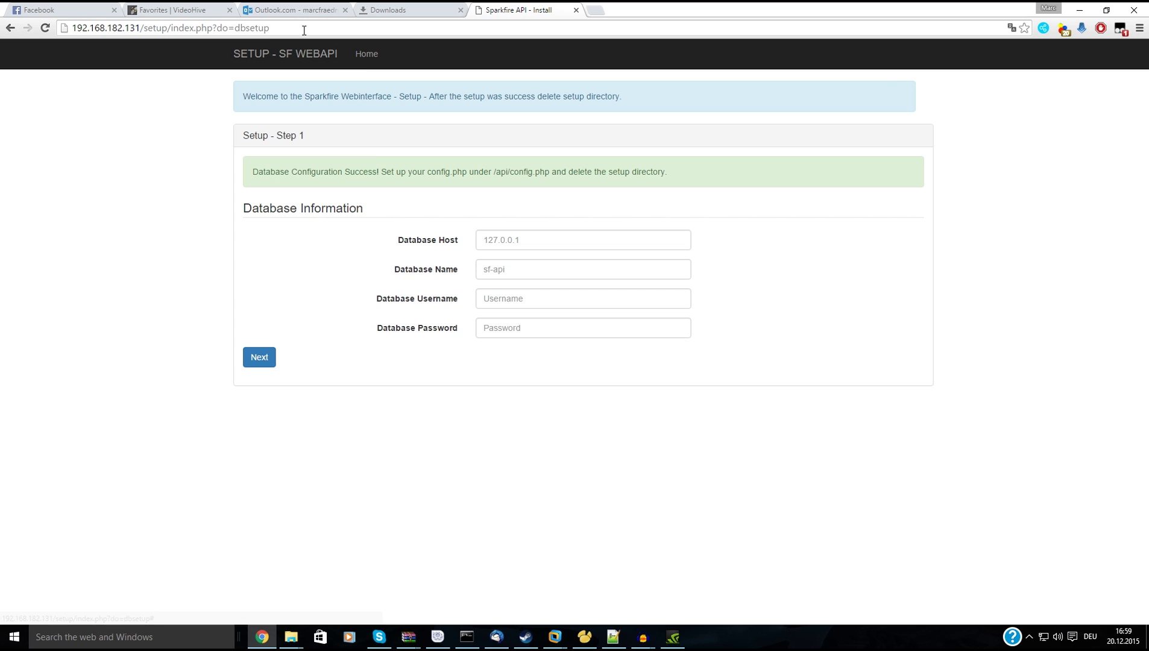
{"action": "left_click_drag", "start_coordinate": [304, 30], "coordinate": [149, 29]}
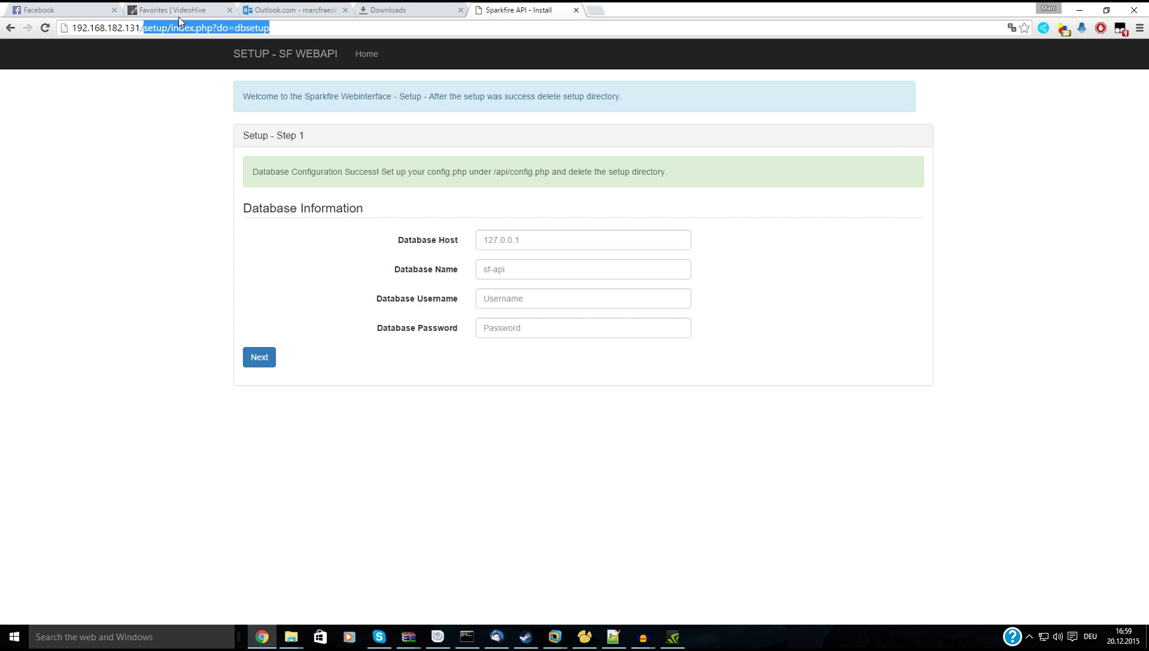
Load the Sparkfire web interface home at 192.168.182.131 and view its Stats page.
{"action": "key", "text": "BackSpace"}
{"action": "key", "text": "Return"}
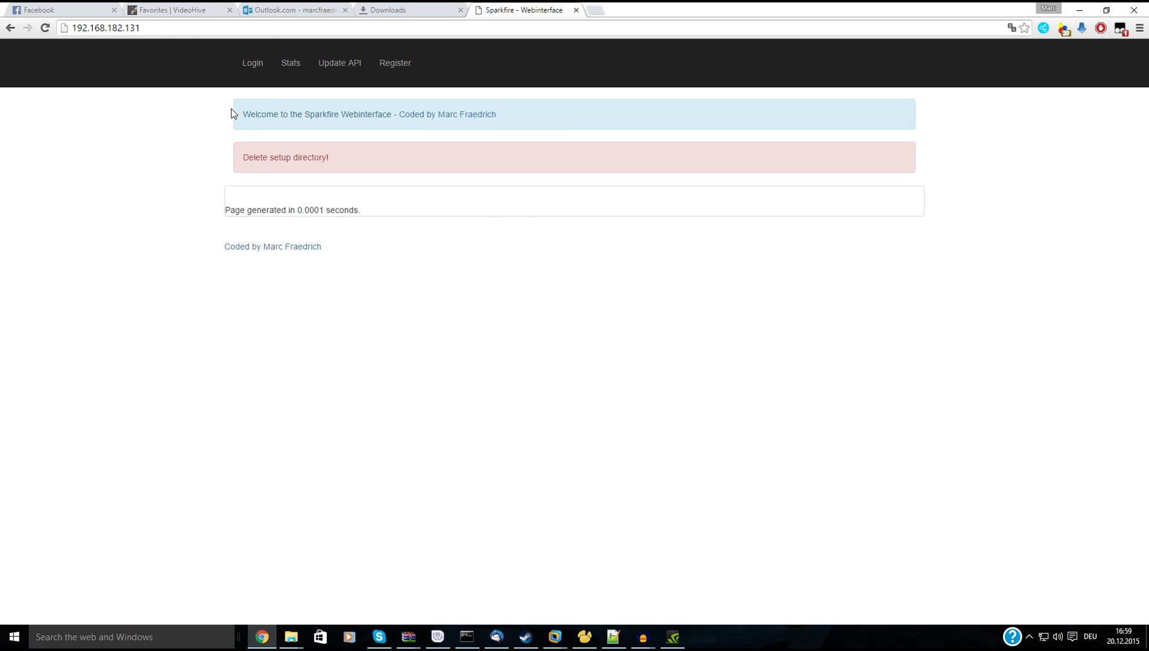
{"action": "left_click", "coordinate": [289, 65]}
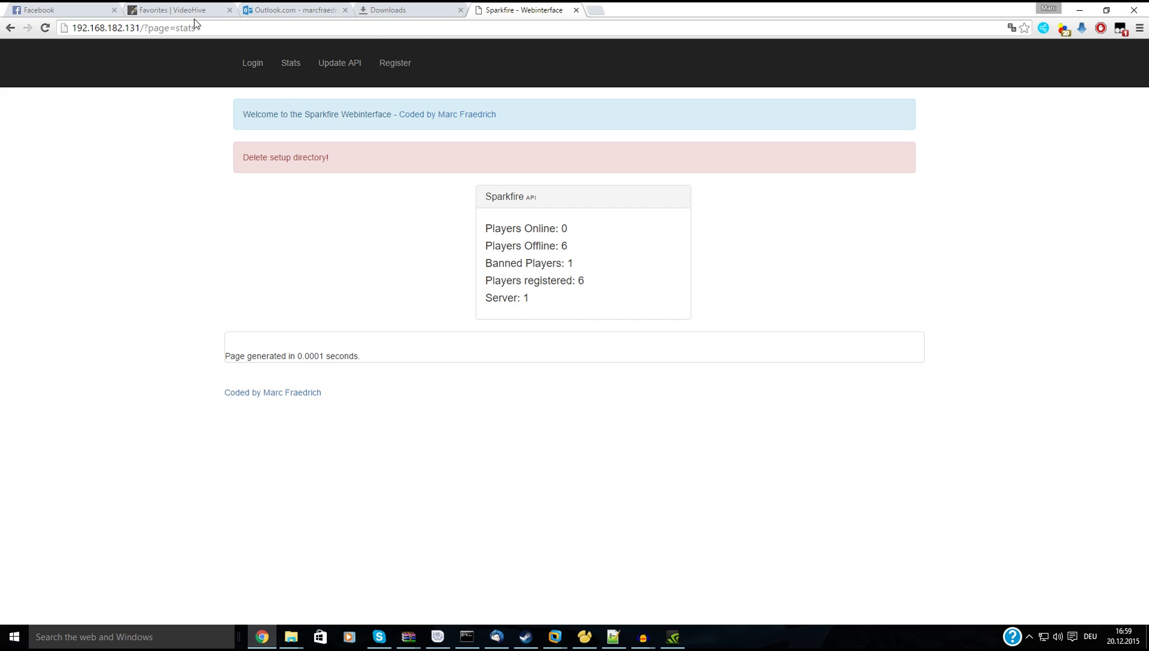
Open the server IP 192.168.182.131 in a second tab.
{"action": "left_click", "coordinate": [136, 28]}
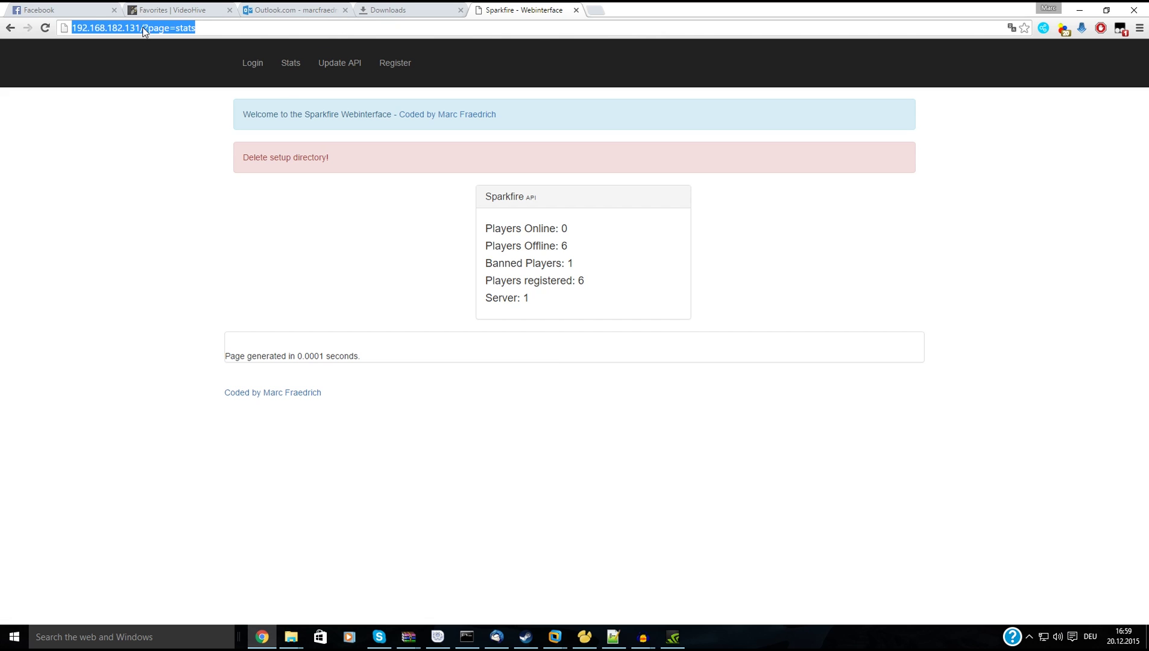
{"action": "left_click", "coordinate": [138, 28]}
{"action": "double_click", "coordinate": [101, 29]}
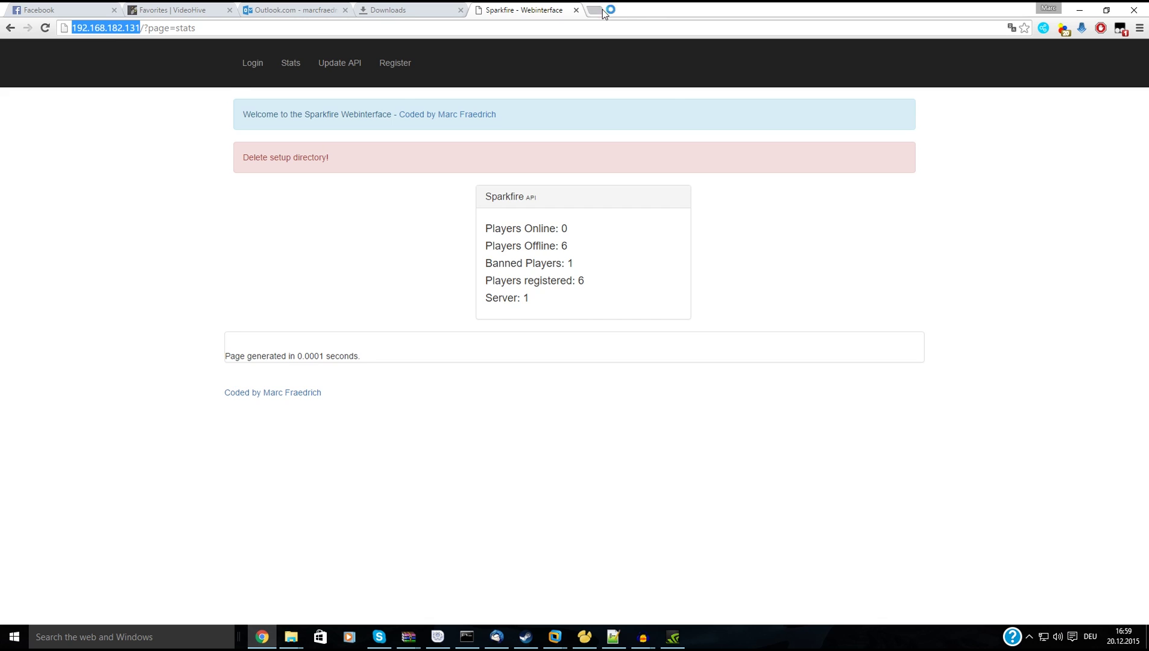
{"action": "left_click_drag", "start_coordinate": [602, 14], "coordinate": [602, 14]}
Load 192.168.182.131/admin/sql in the new tab and log in as root.
{"action": "left_click", "coordinate": [341, 26]}
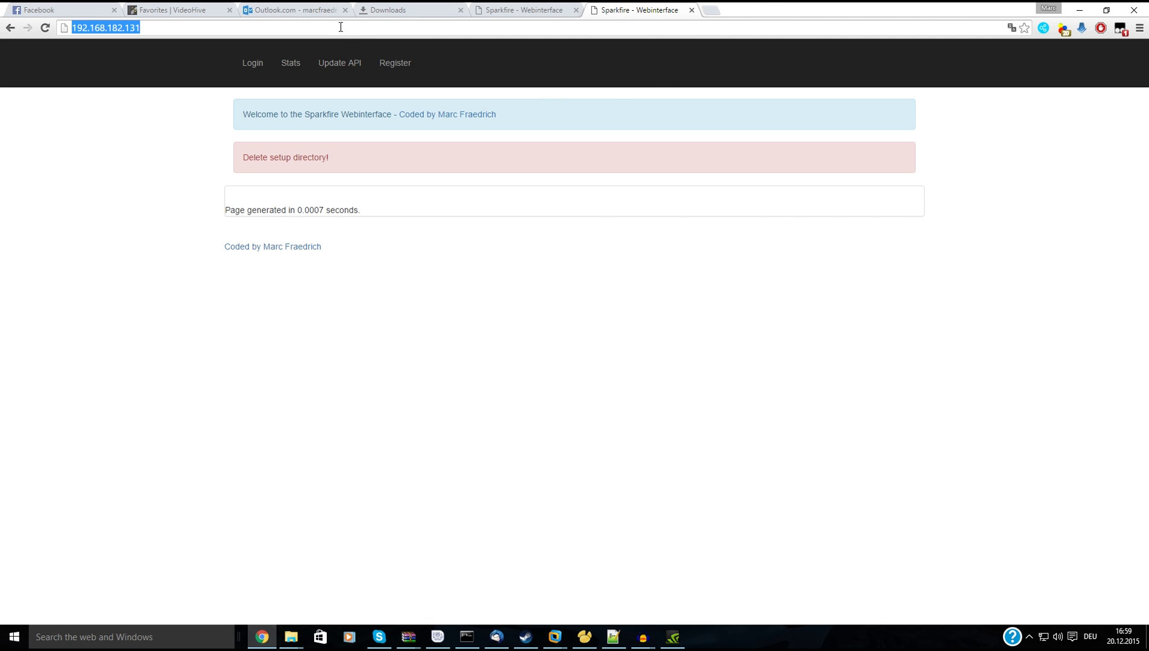
{"action": "key", "text": "End"}
{"action": "type", "text": "/"}
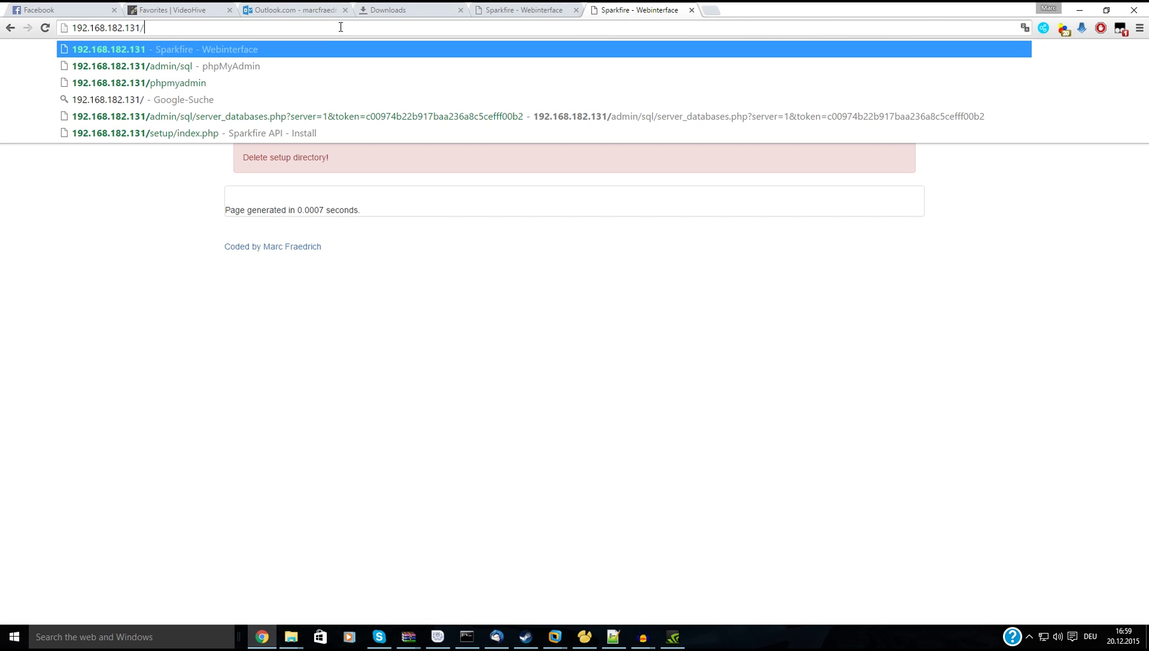
{"action": "type", "text": "a"}
{"action": "key", "text": "Down"}
{"action": "key", "text": "Return"}
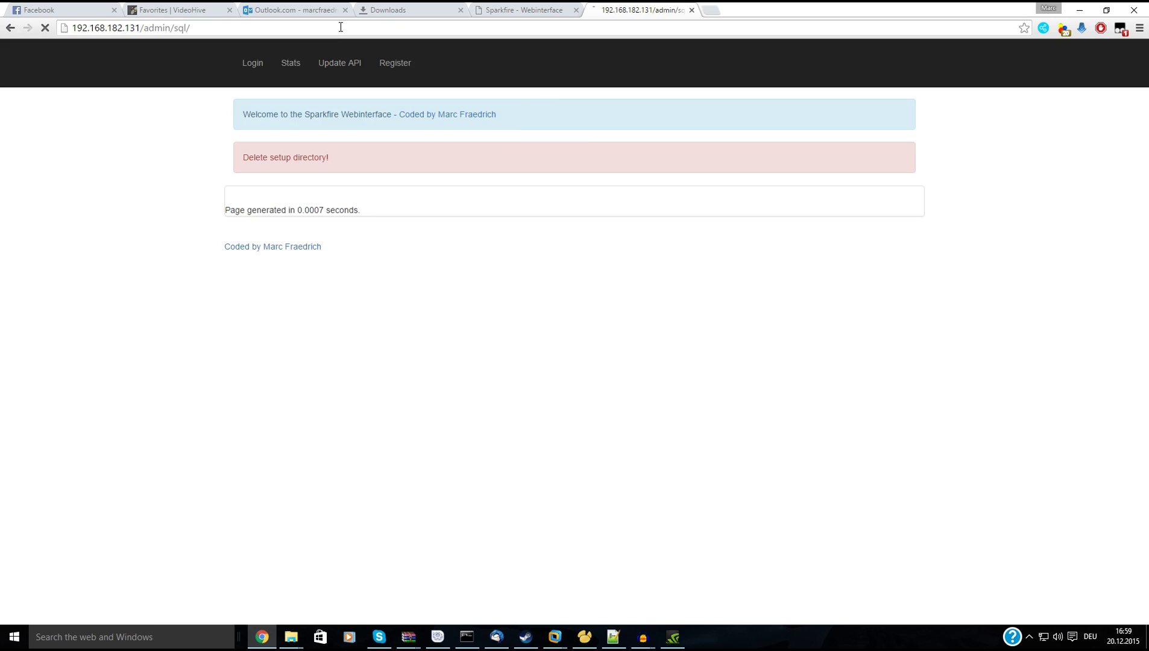
{"action": "type", "text": "root"}
{"action": "key", "text": "Tab"}
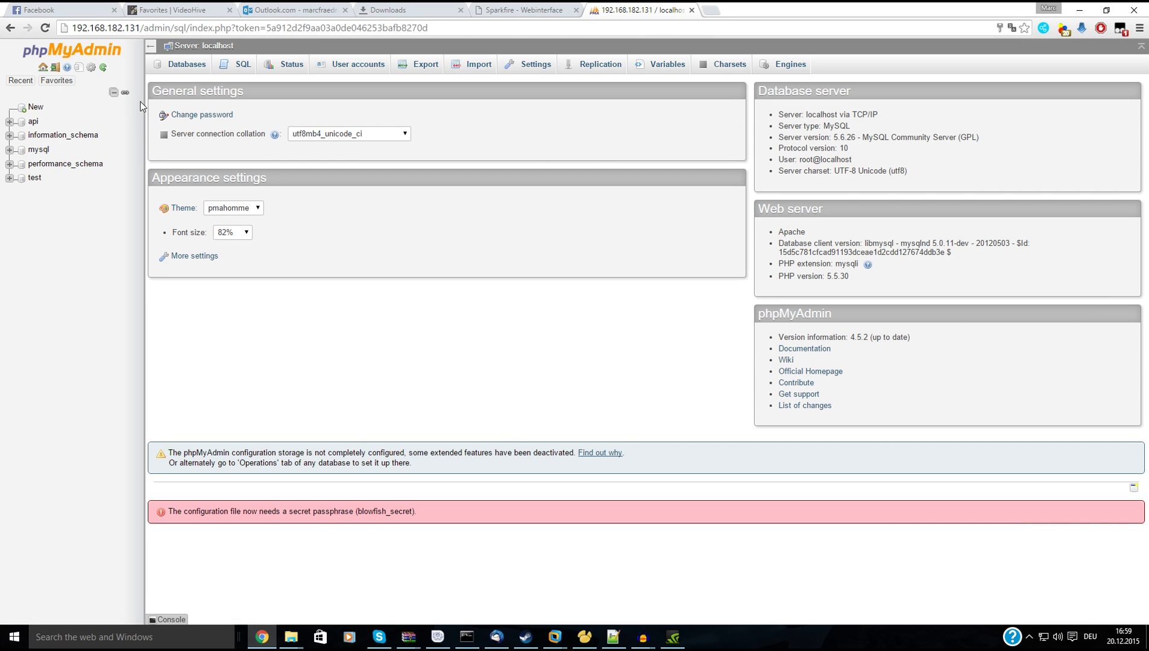
Browse the api database's users table showing six users, then return to the Sparkfire tab.
{"action": "left_click", "coordinate": [35, 123]}
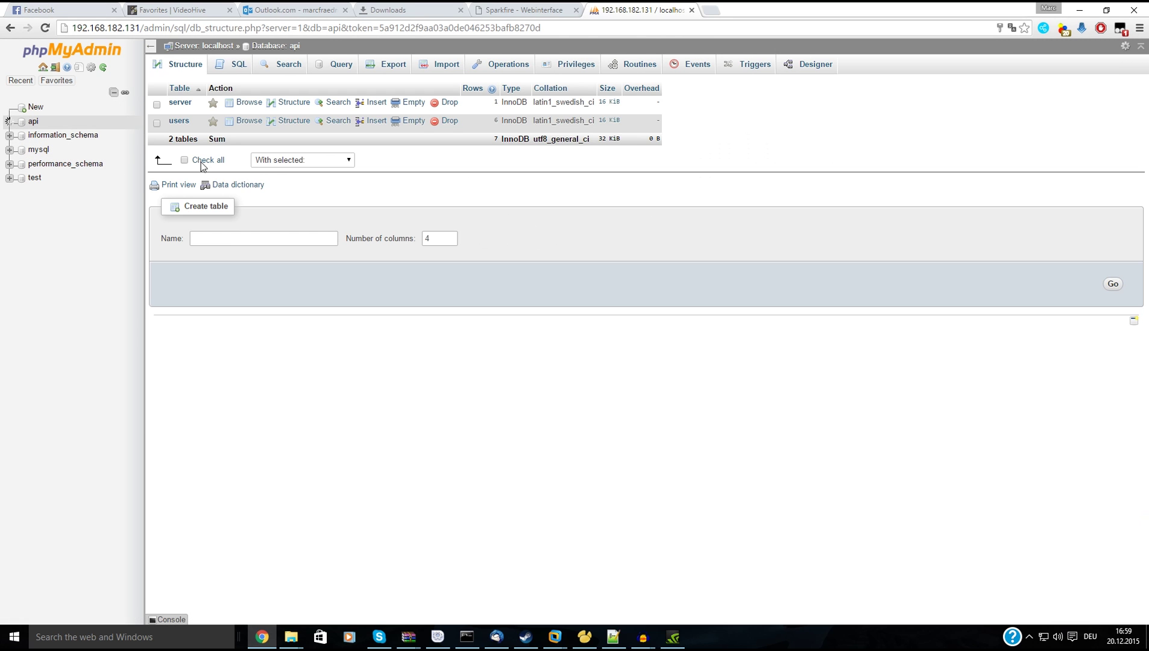
{"action": "left_click", "coordinate": [178, 123]}
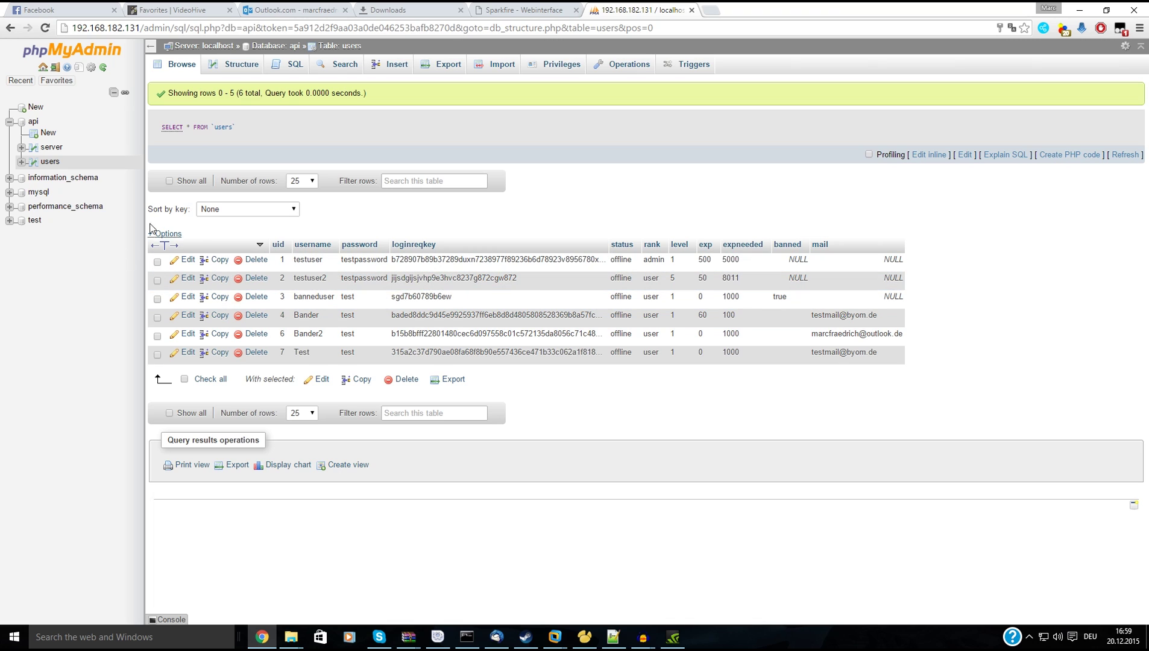
{"action": "left_click", "coordinate": [523, 10]}
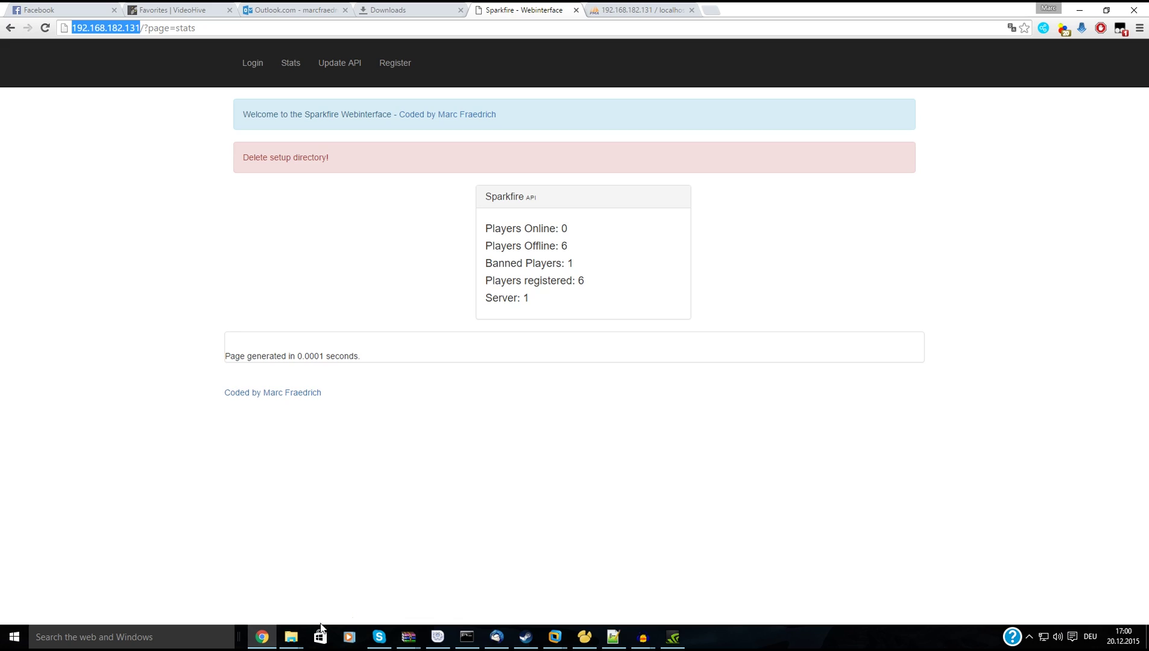
Bring the htdocs File Explorer window forward and go to the Desktop folder.
{"action": "left_click", "coordinate": [291, 637]}
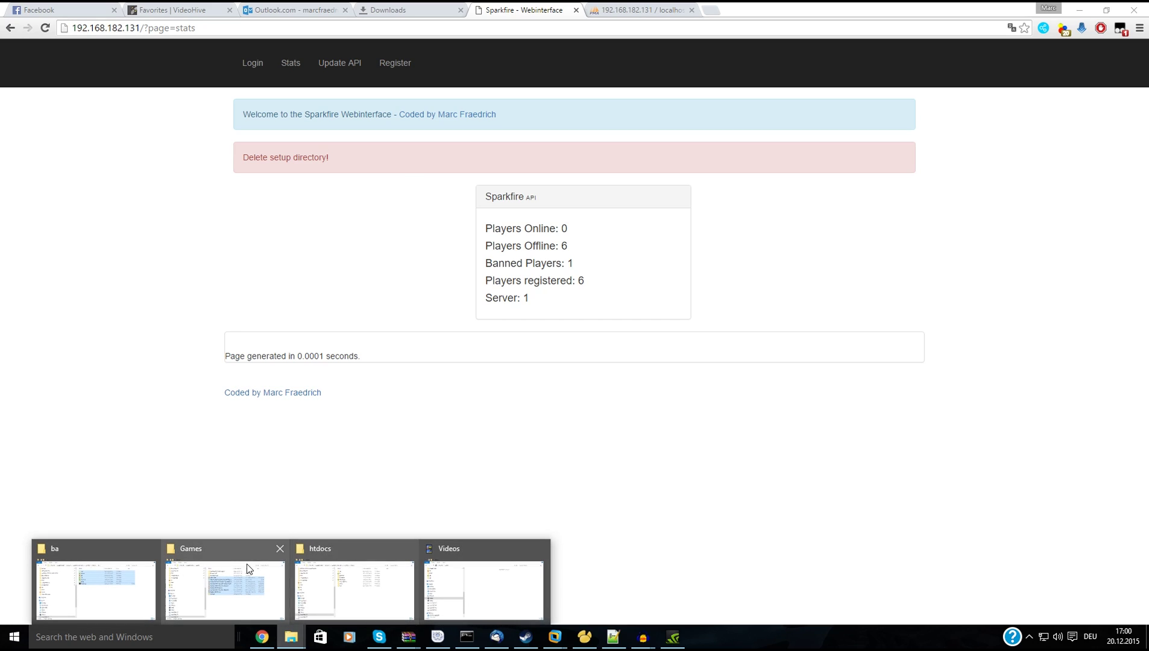
{"action": "mouse_move", "coordinate": [347, 575]}
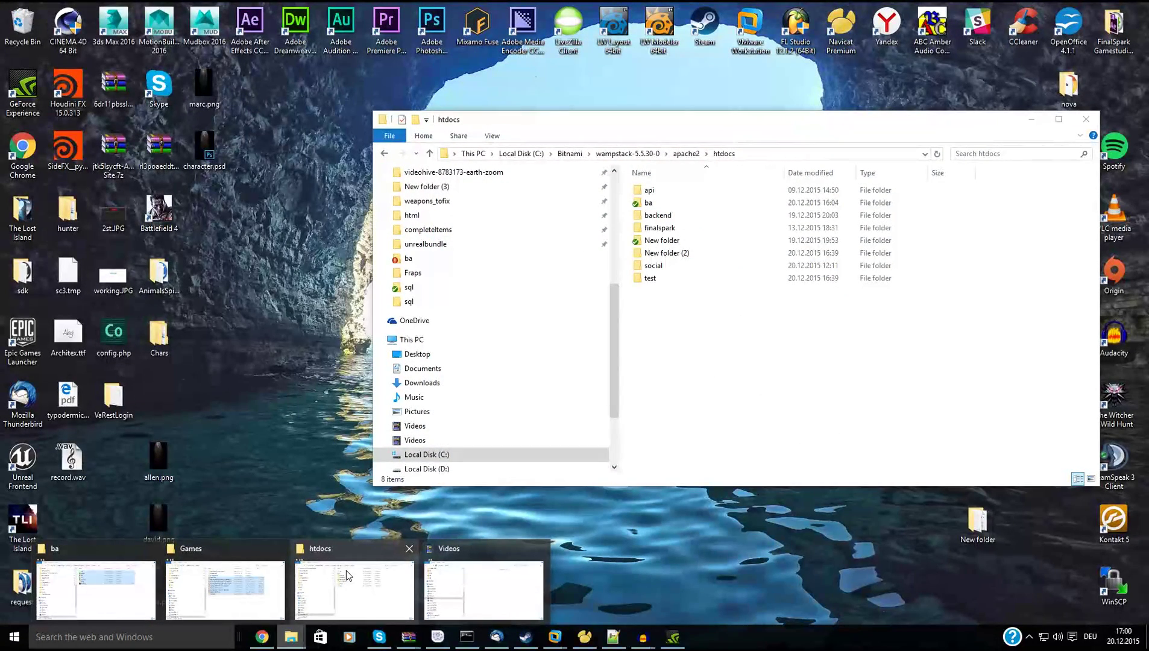
{"action": "left_click", "coordinate": [347, 576]}
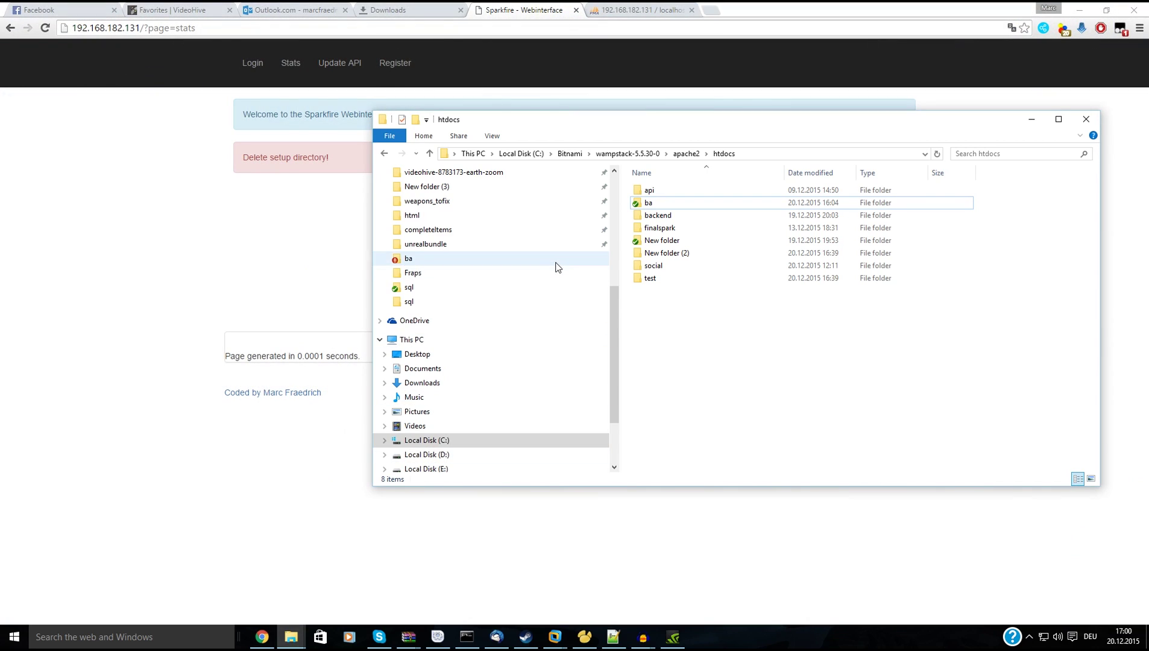
{"action": "scroll", "coordinate": [545, 274], "scroll_direction": "up", "scroll_amount": 3}
{"action": "scroll", "coordinate": [544, 274], "scroll_direction": "up", "scroll_amount": 3}
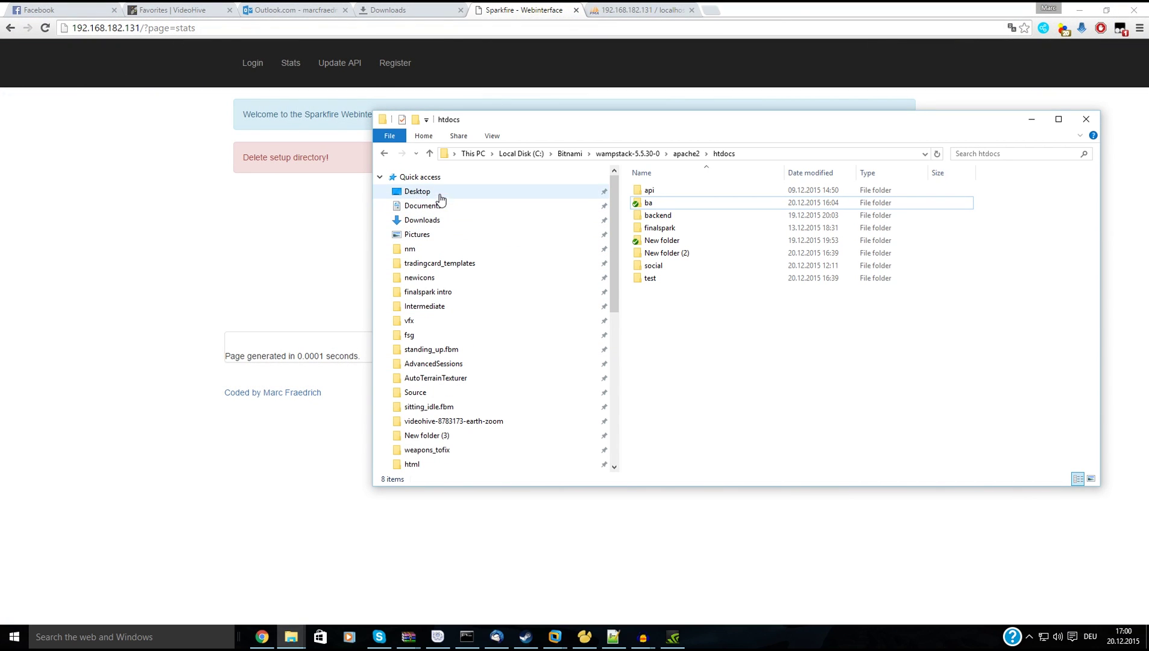
{"action": "left_click", "coordinate": [537, 191]}
Launch Sparkfire.uproject from VaRestLogin > UnrealEngineProject, then minimise Explorer.
{"action": "double_click", "coordinate": [788, 290]}
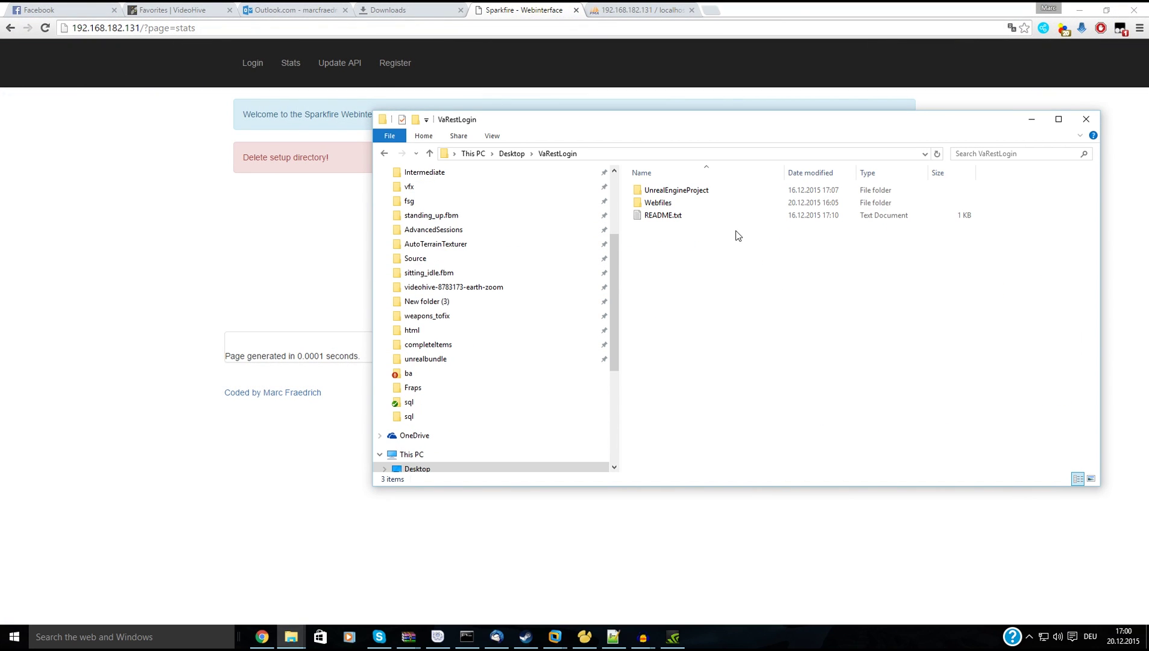
{"action": "left_click", "coordinate": [660, 203]}
{"action": "left_click", "coordinate": [666, 192]}
{"action": "double_click", "coordinate": [669, 190]}
{"action": "double_click", "coordinate": [674, 279]}
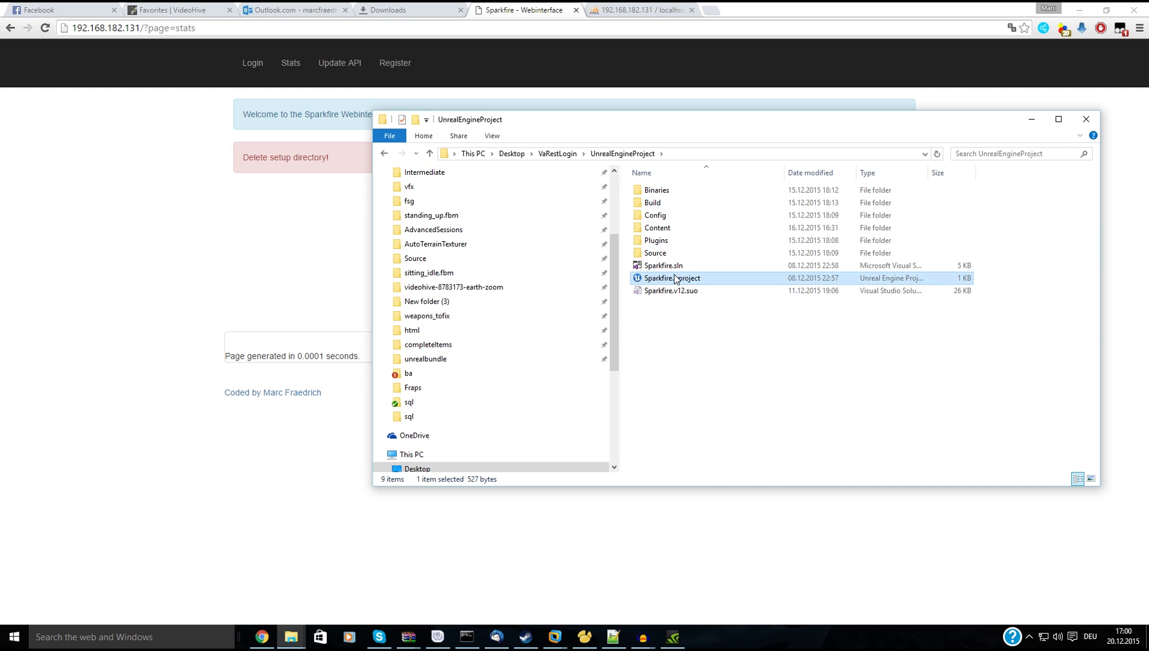
{"action": "left_click", "coordinate": [1024, 123]}
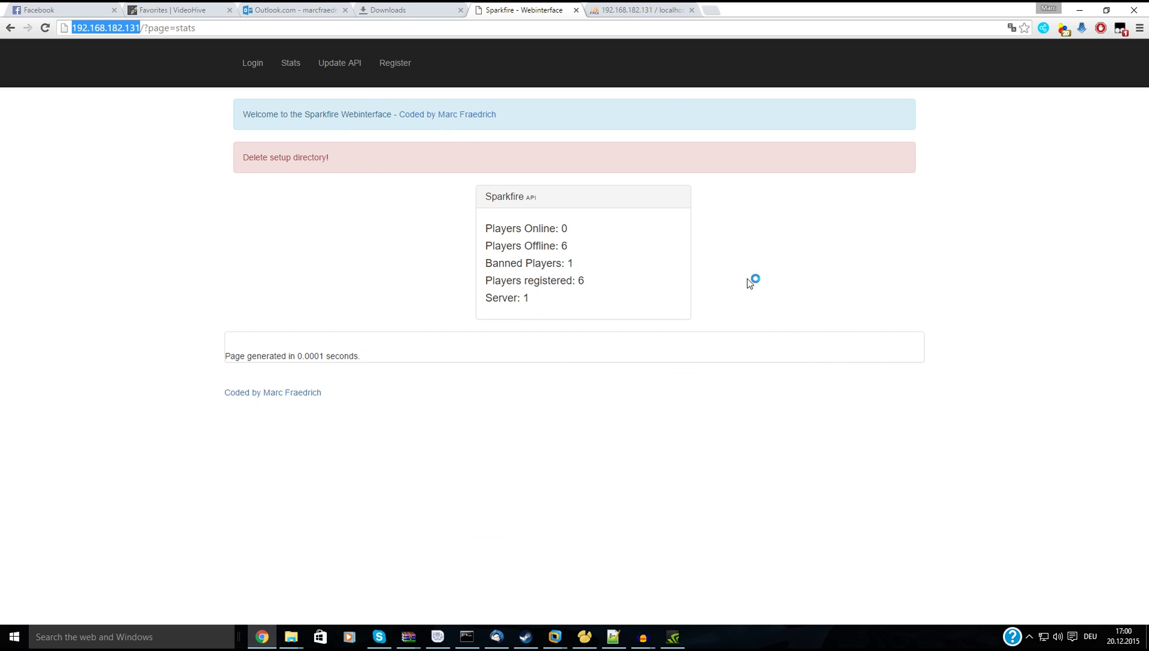
Open the Sparkfire Register form and enter the username Test120.
{"action": "left_click", "coordinate": [145, 28]}
{"action": "left_click", "coordinate": [395, 64]}
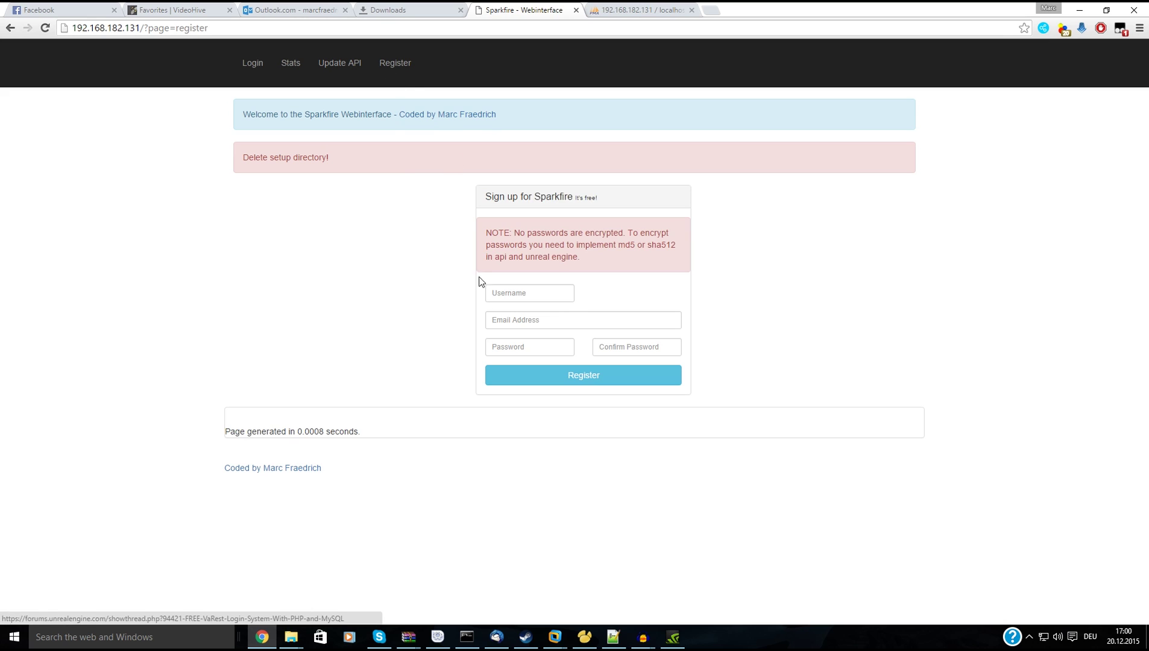
{"action": "left_click", "coordinate": [531, 288]}
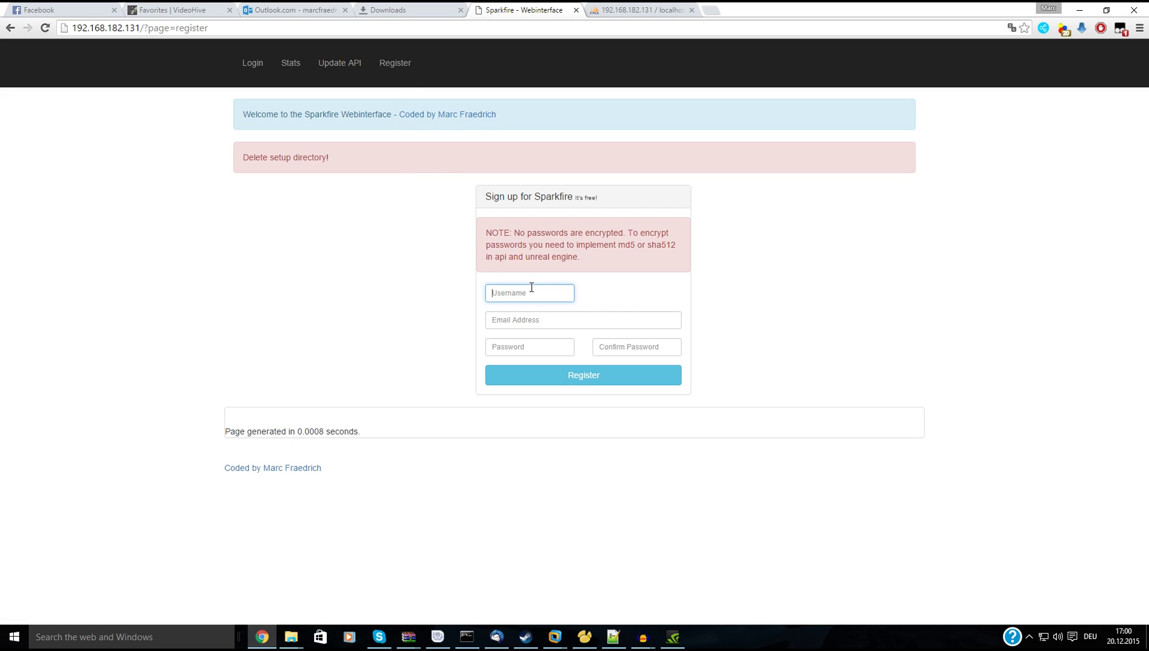
{"action": "type", "text": "Test"}
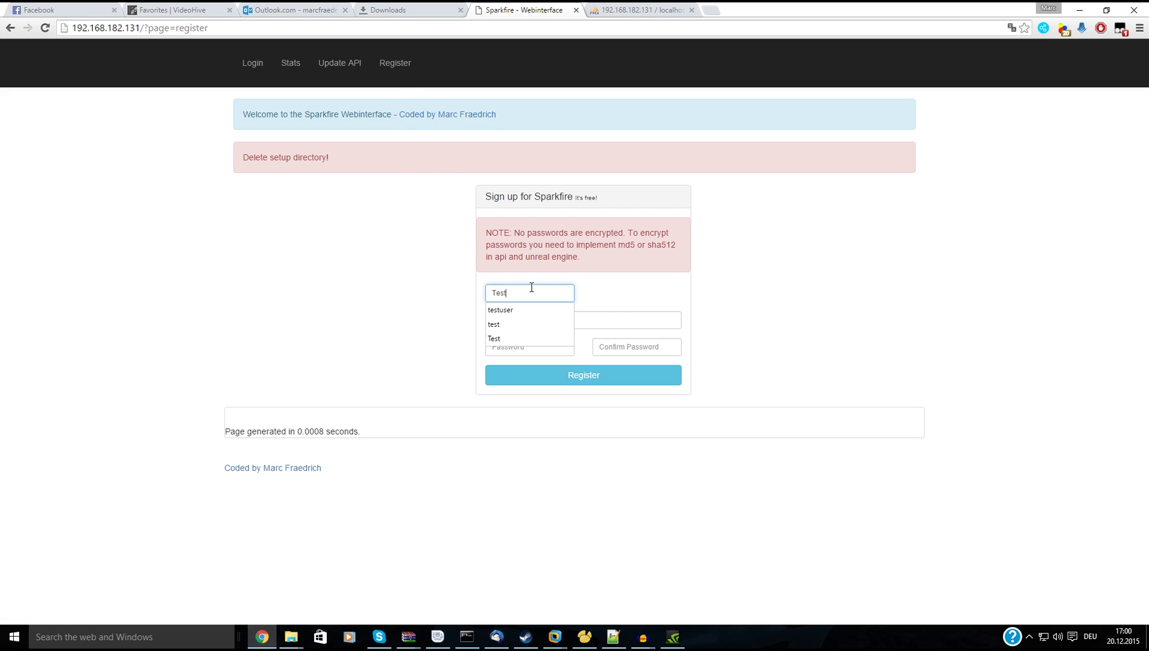
{"action": "type", "text": "1"}
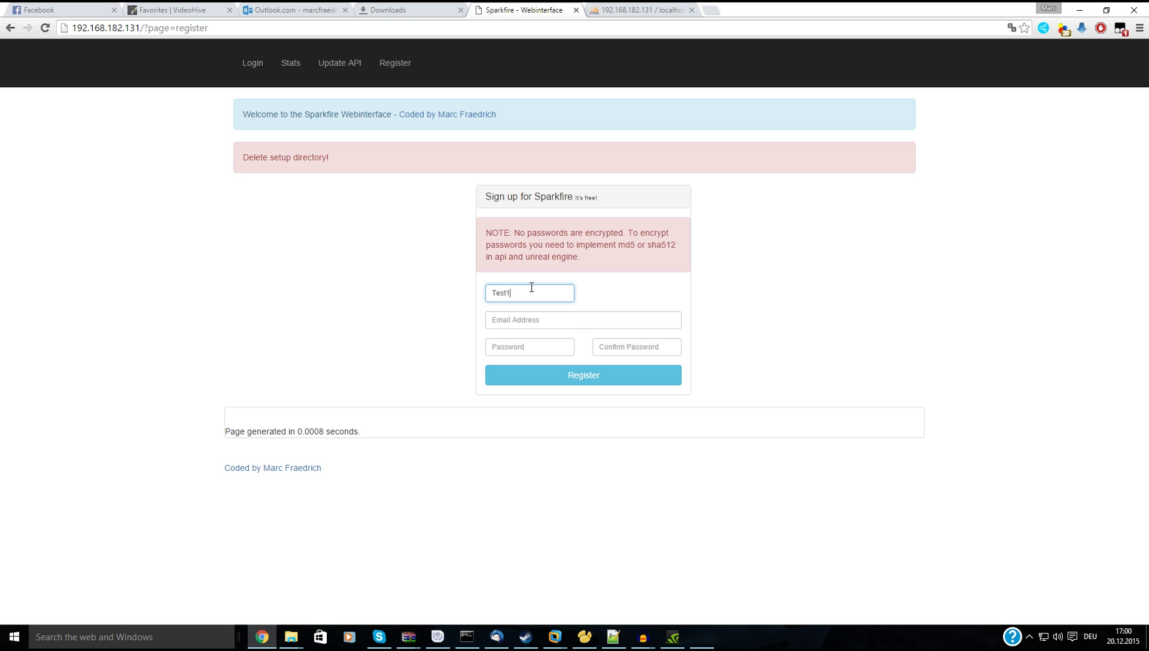
{"action": "type", "text": "20"}
{"action": "key", "text": "Tab"}
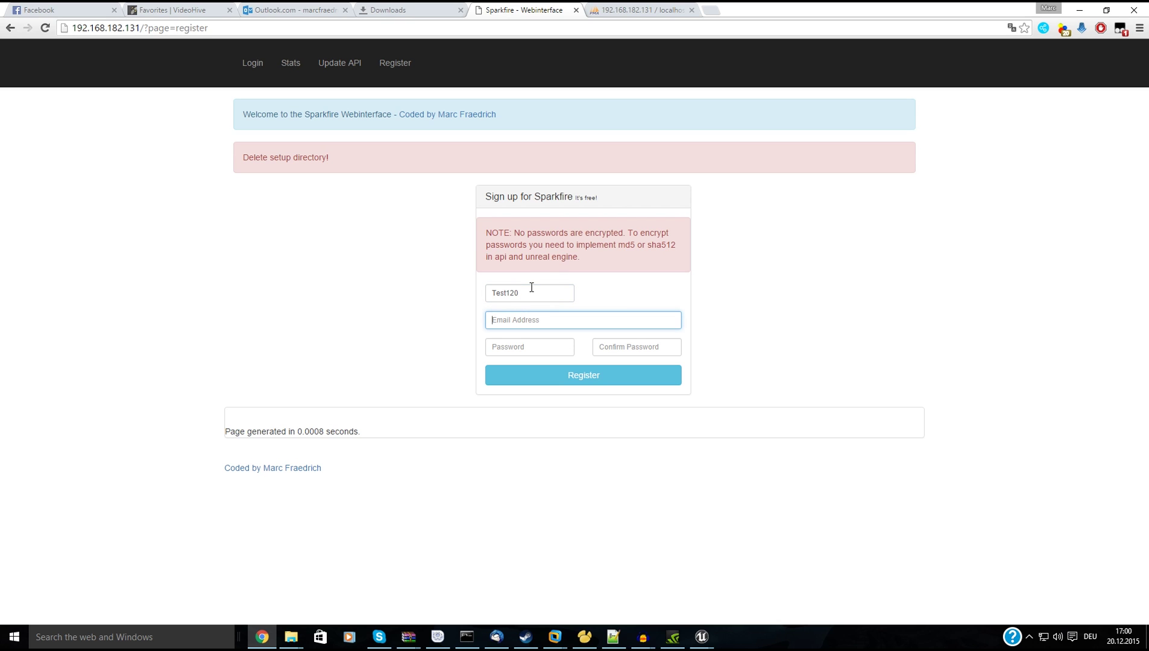
Fill in the test e-mail address, password and confirmation, and submit the registration.
{"action": "type", "text": "test"}
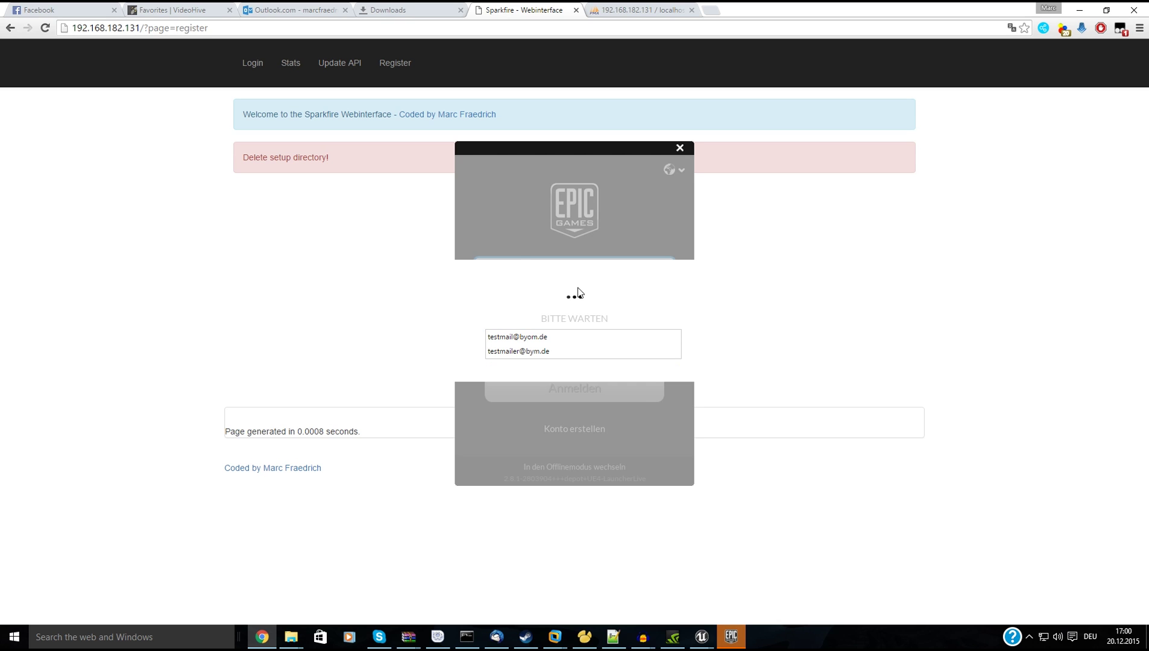
{"action": "type", "text": "mail@"}
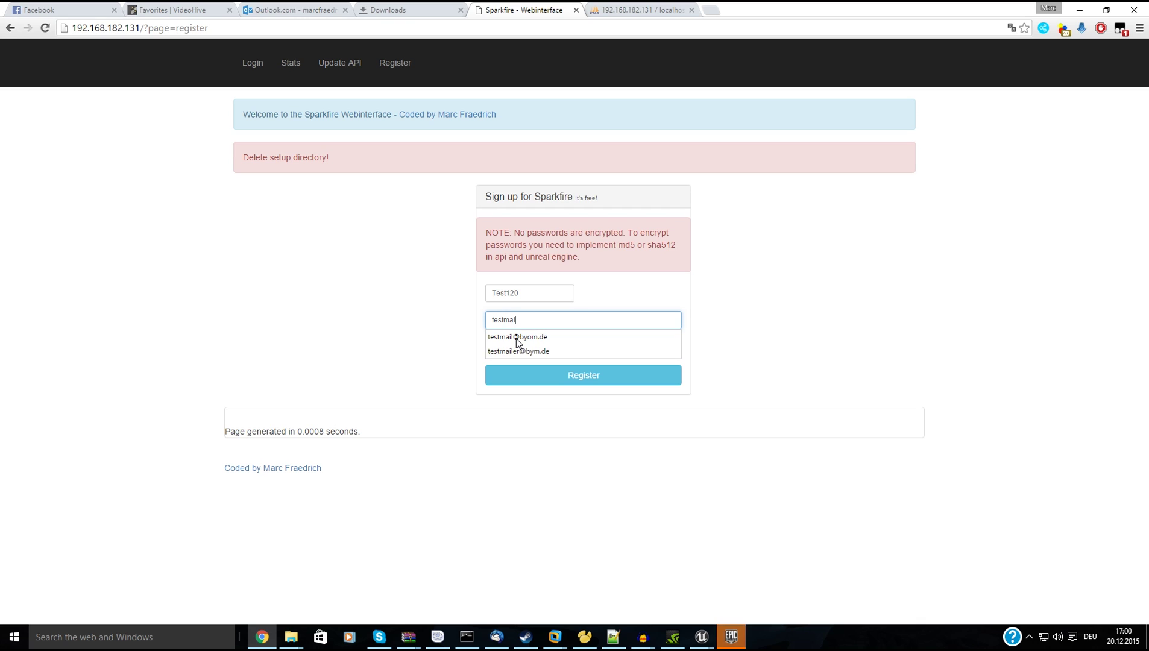
{"action": "left_click", "coordinate": [517, 341]}
{"action": "left_click", "coordinate": [517, 339]}
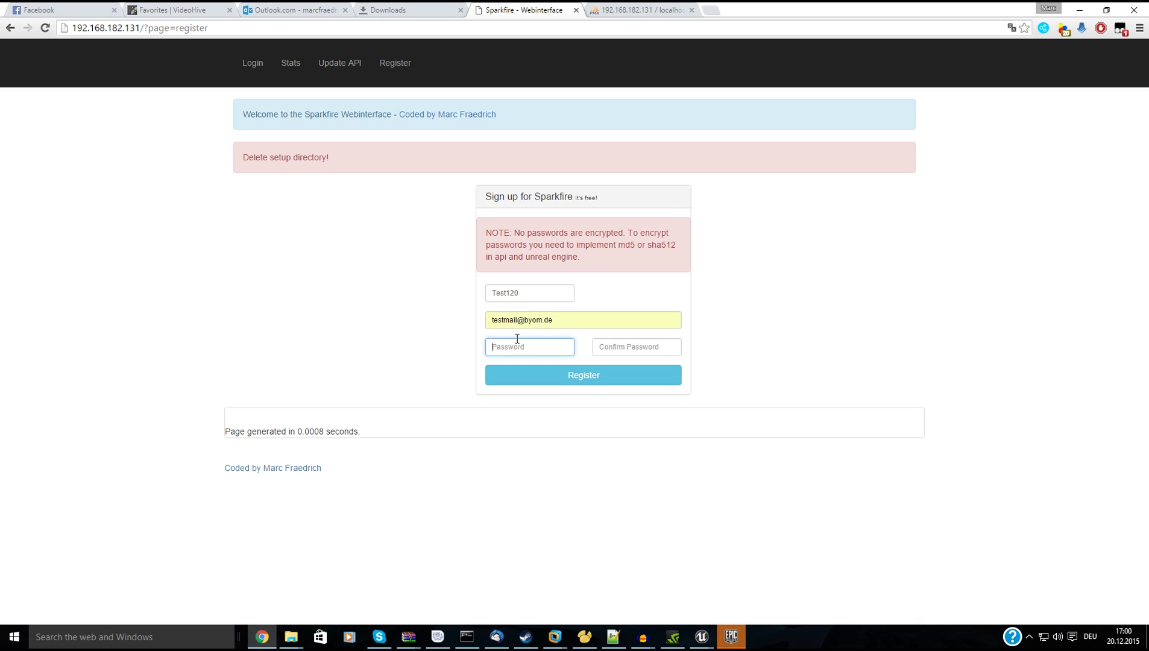
{"action": "type", "text": "test"}
{"action": "left_click", "coordinate": [672, 347]}
{"action": "type", "text": "test"}
{"action": "left_click", "coordinate": [660, 375]}
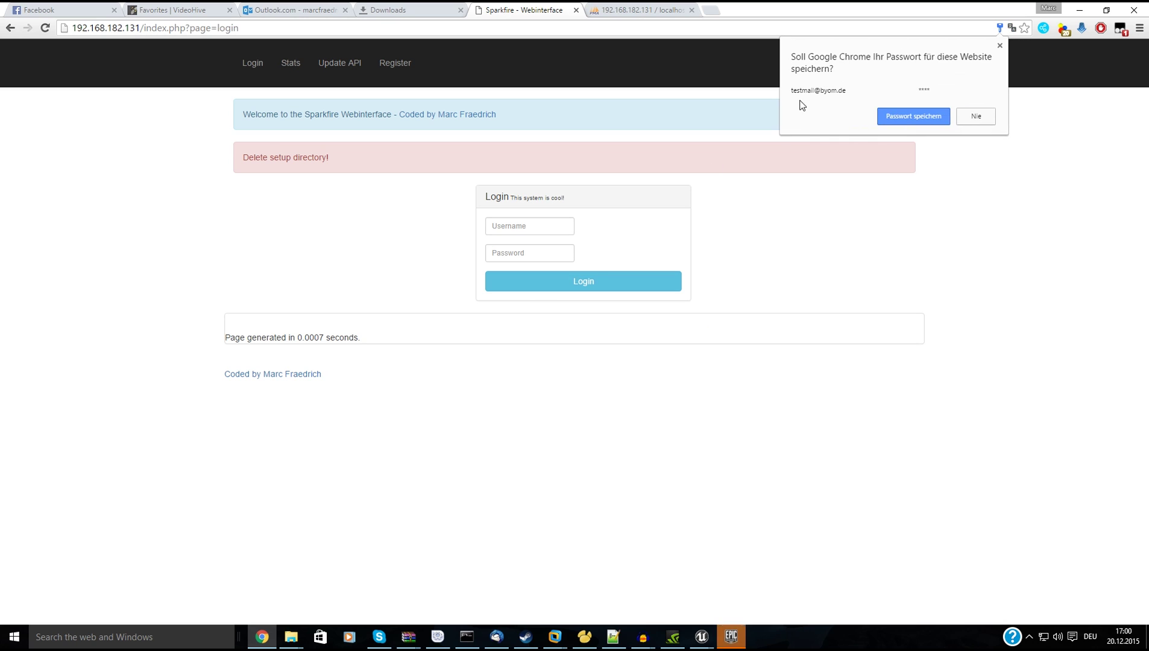
Log in as test120, then reload the phpMyAdmin users table to show the new seventh user.
{"action": "left_click", "coordinate": [913, 117]}
{"action": "type", "text": "tes"}
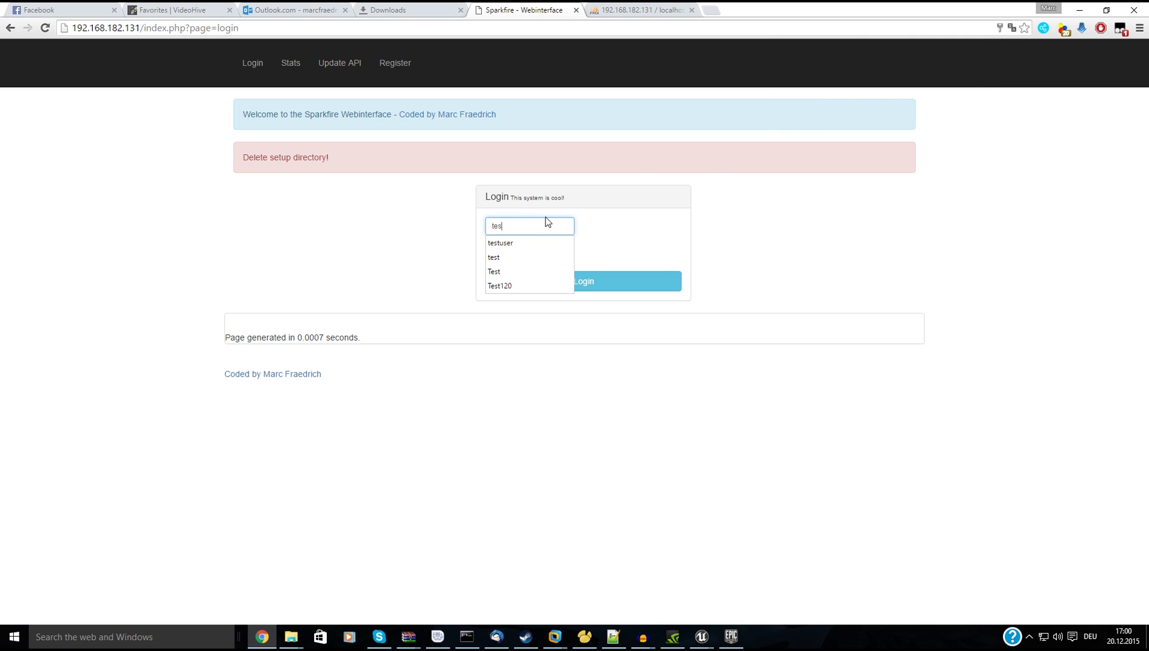
{"action": "type", "text": "t1"}
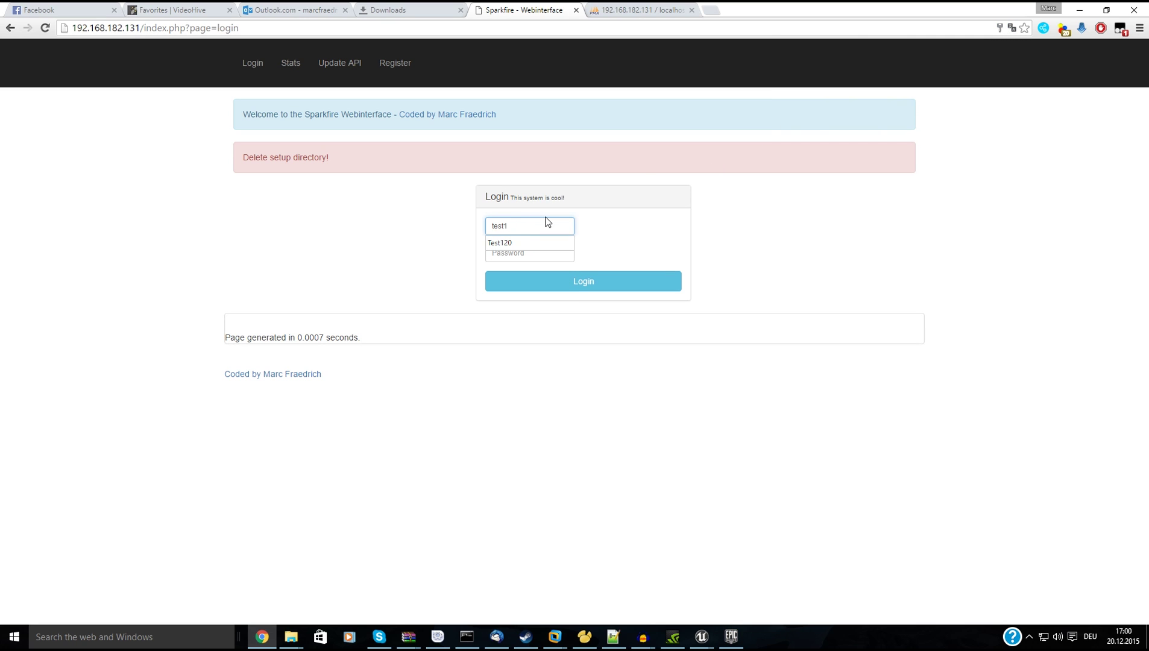
{"action": "type", "text": "20"}
{"action": "key", "text": "Tab"}
{"action": "type", "text": "test"}
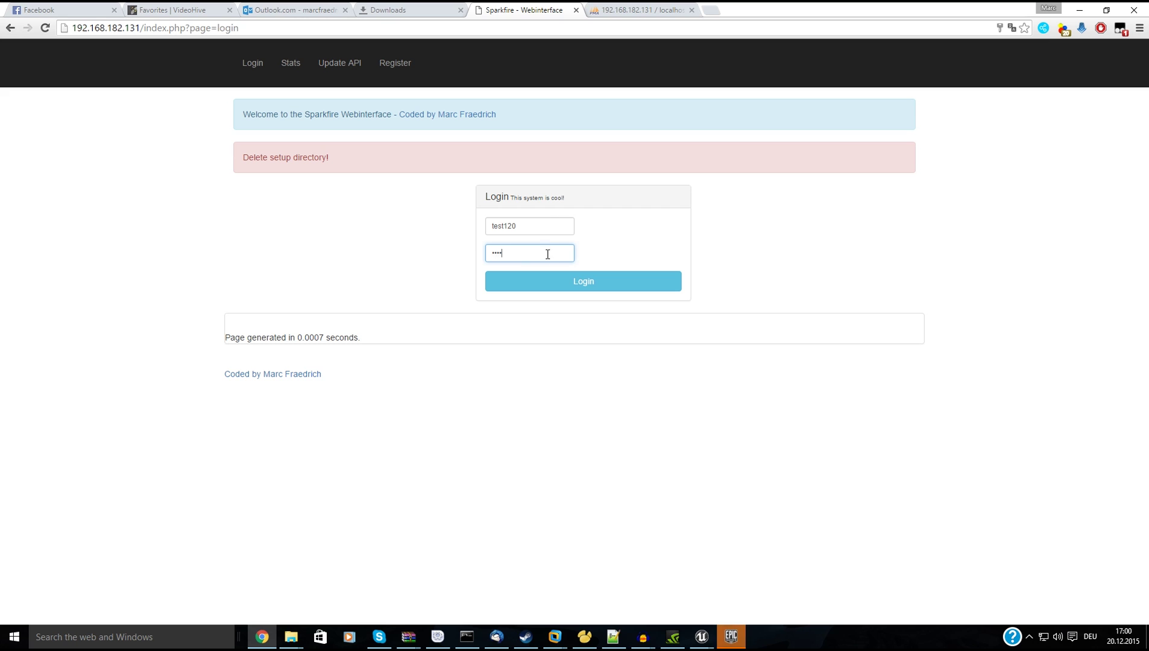
{"action": "left_click", "coordinate": [567, 285]}
{"action": "left_click", "coordinate": [977, 114]}
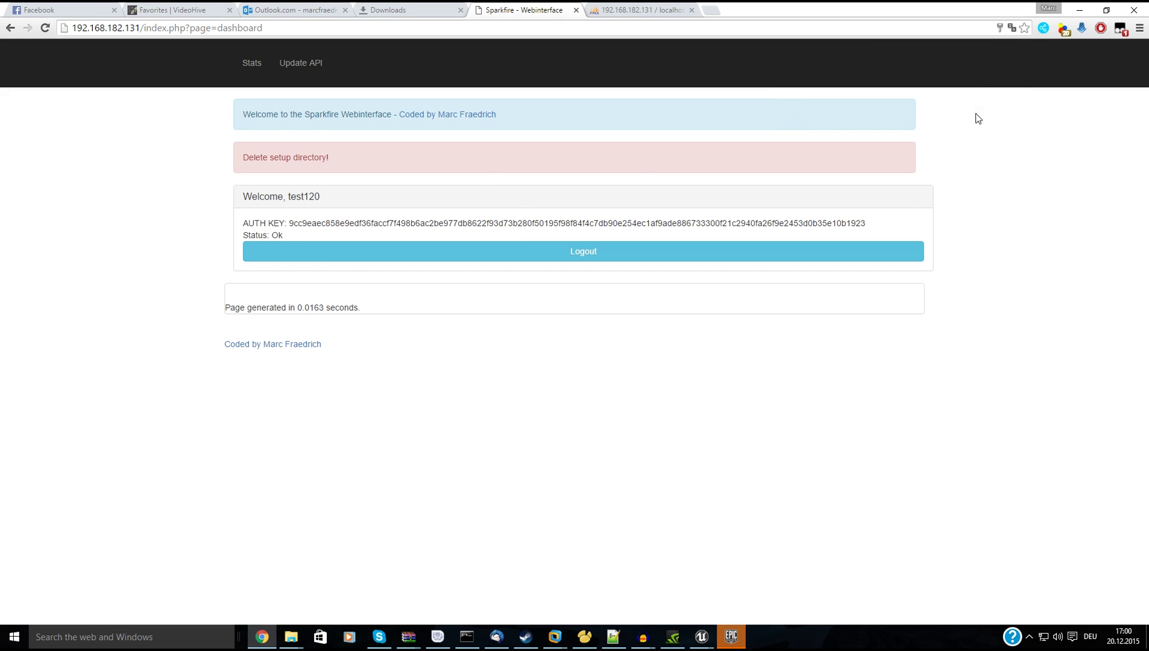
{"action": "key", "text": "ctrl+Tab"}
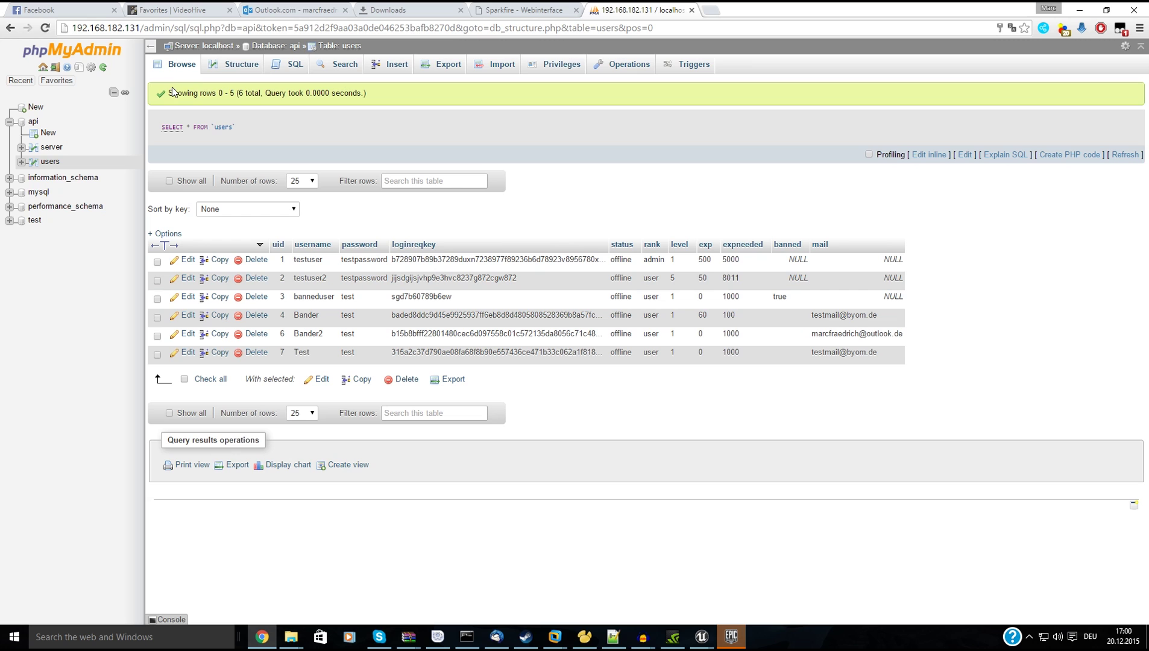
{"action": "left_click", "coordinate": [45, 27]}
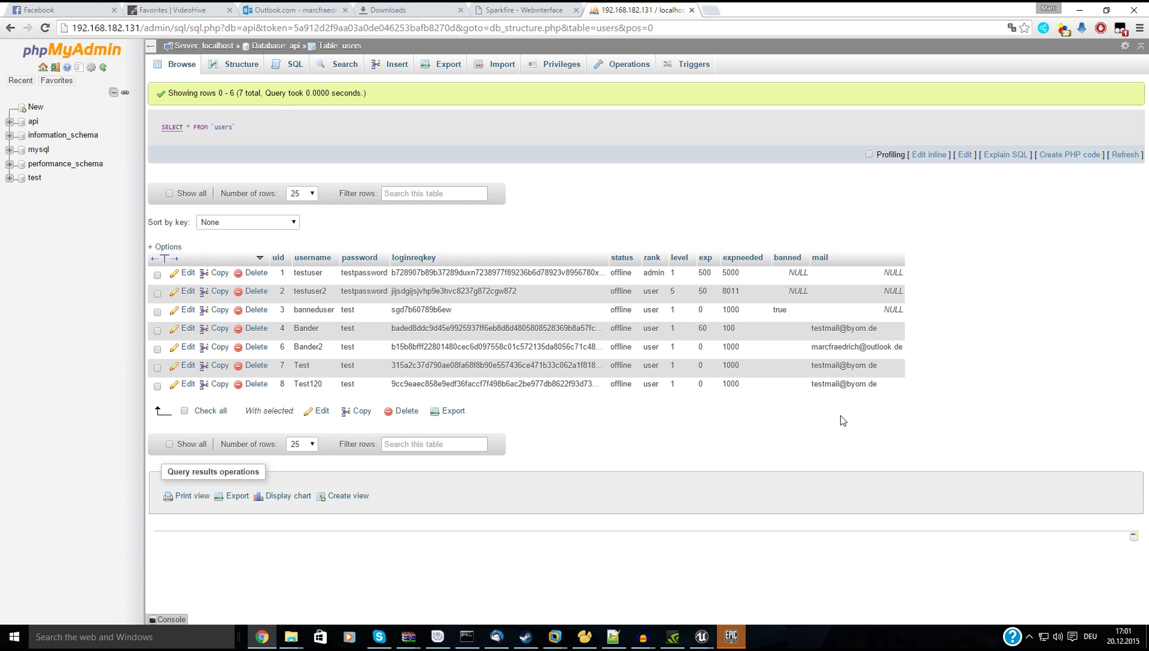
In Unreal Editor, dismiss the launcher and message log, and open the Content Browser.
{"action": "key", "text": "alt+Tab"}
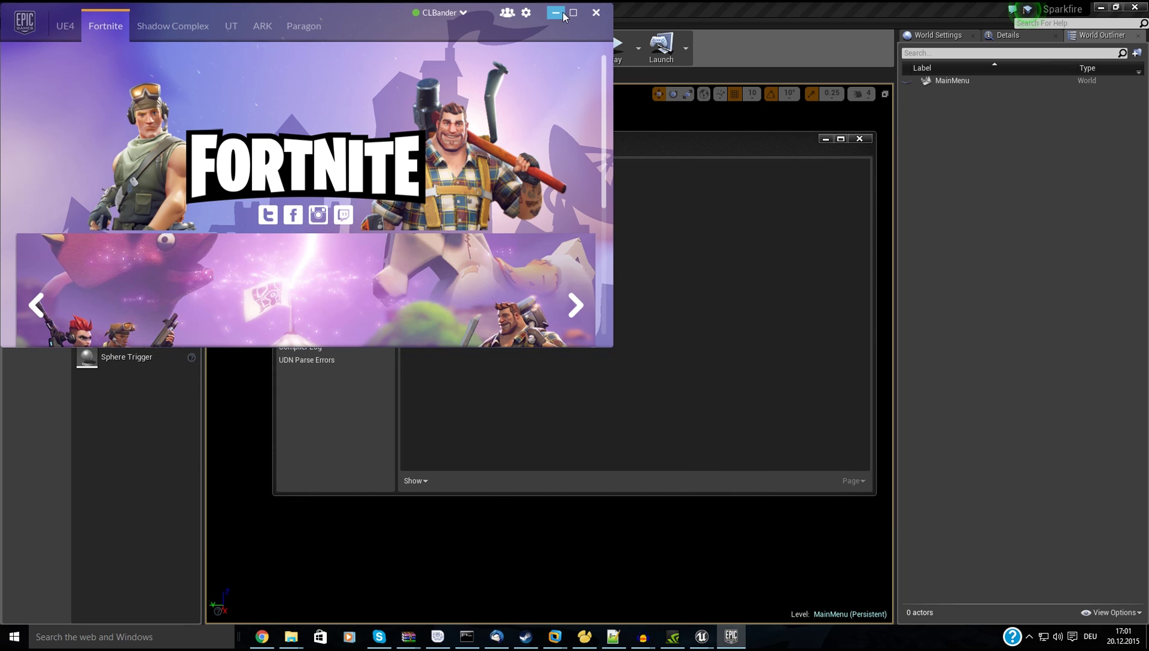
{"action": "left_click", "coordinate": [562, 13]}
{"action": "left_click", "coordinate": [824, 138]}
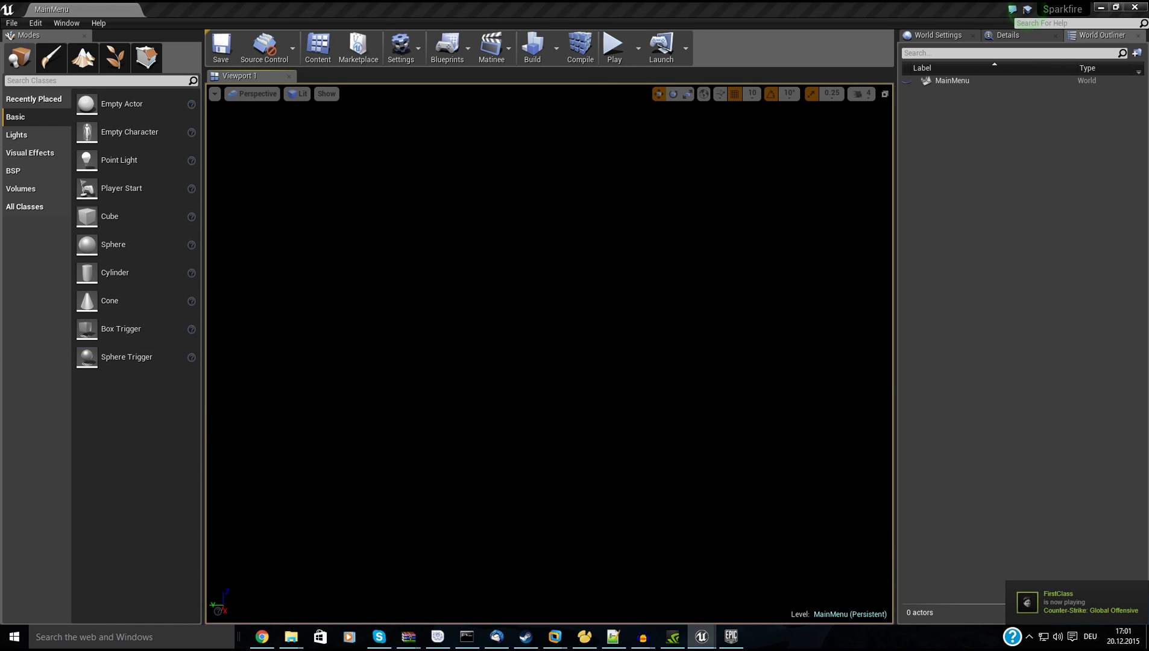
{"action": "key", "text": "ctrl+shift+f"}
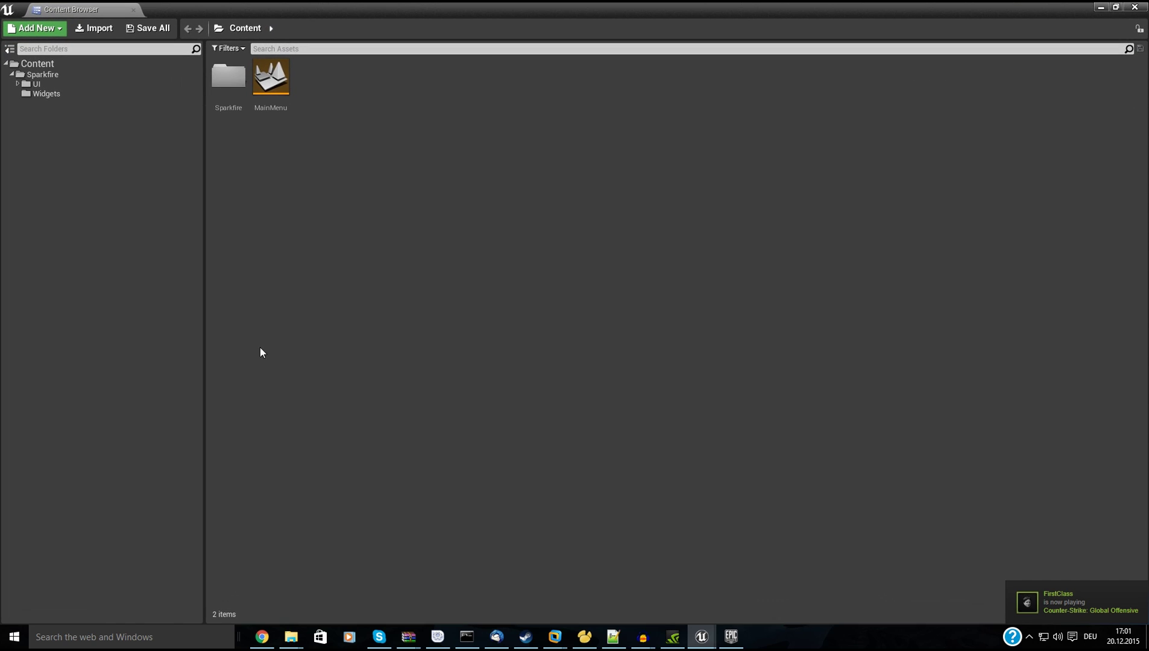
Open SparkfireInstance in the Sparkfire folder to inspect ServerURL, then minimise the editor windows.
{"action": "left_click", "coordinate": [54, 84]}
{"action": "left_click", "coordinate": [54, 93]}
{"action": "left_click", "coordinate": [54, 74]}
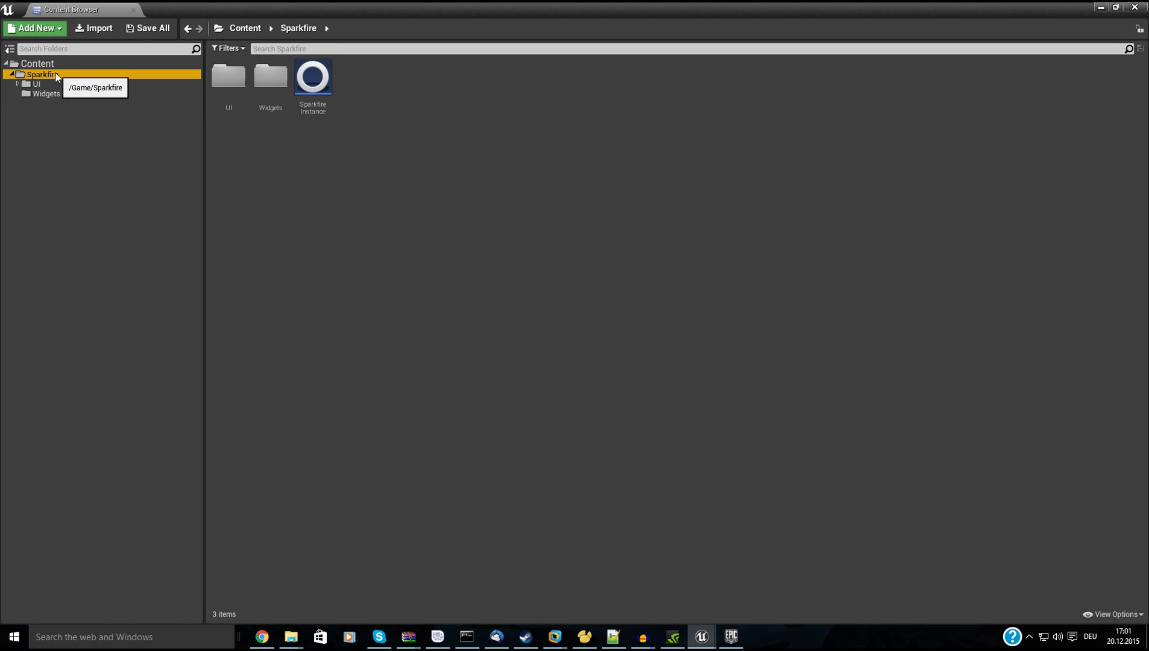
{"action": "double_click", "coordinate": [327, 112]}
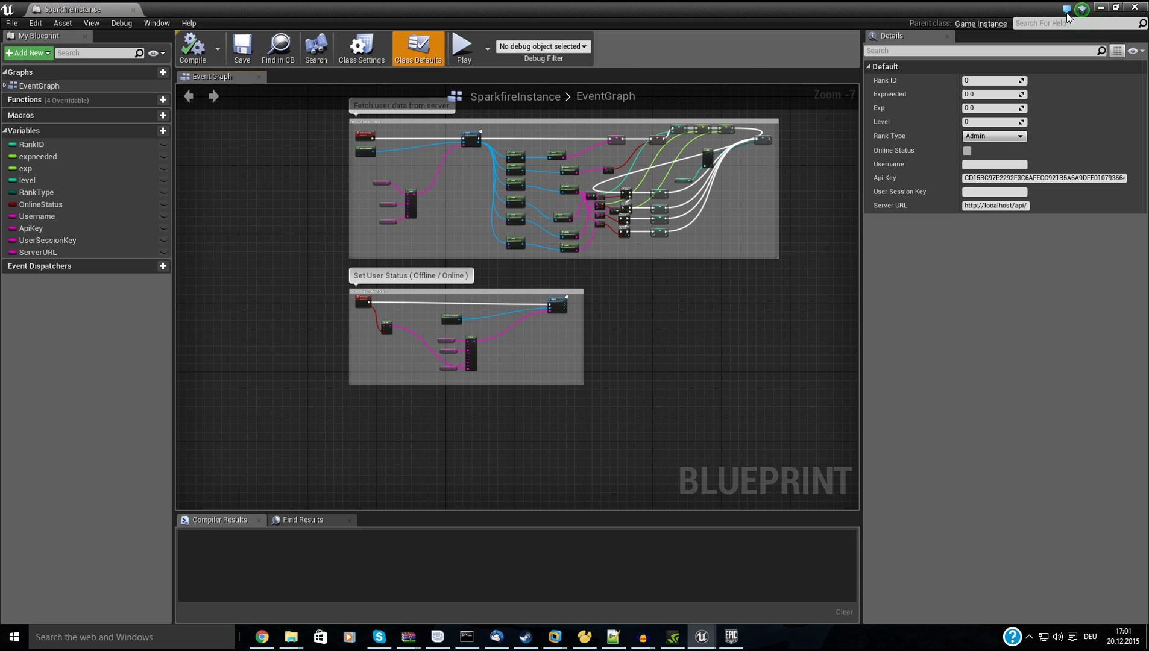
{"action": "left_click", "coordinate": [38, 252]}
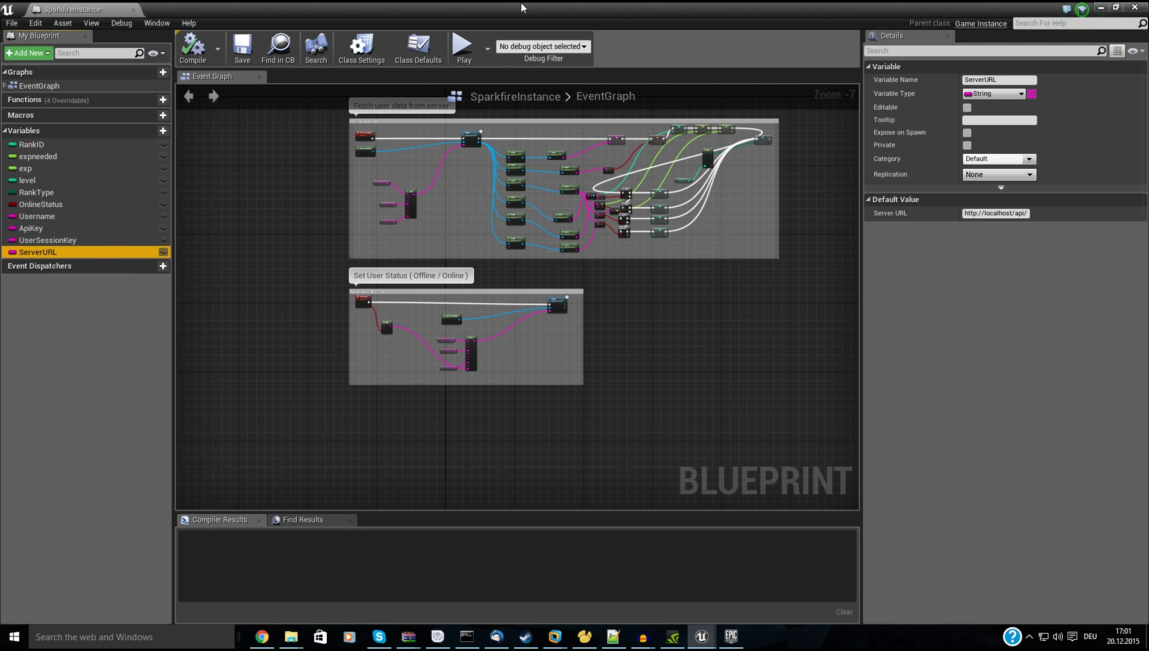
{"action": "left_click", "coordinate": [1100, 7]}
{"action": "left_click", "coordinate": [1099, 7]}
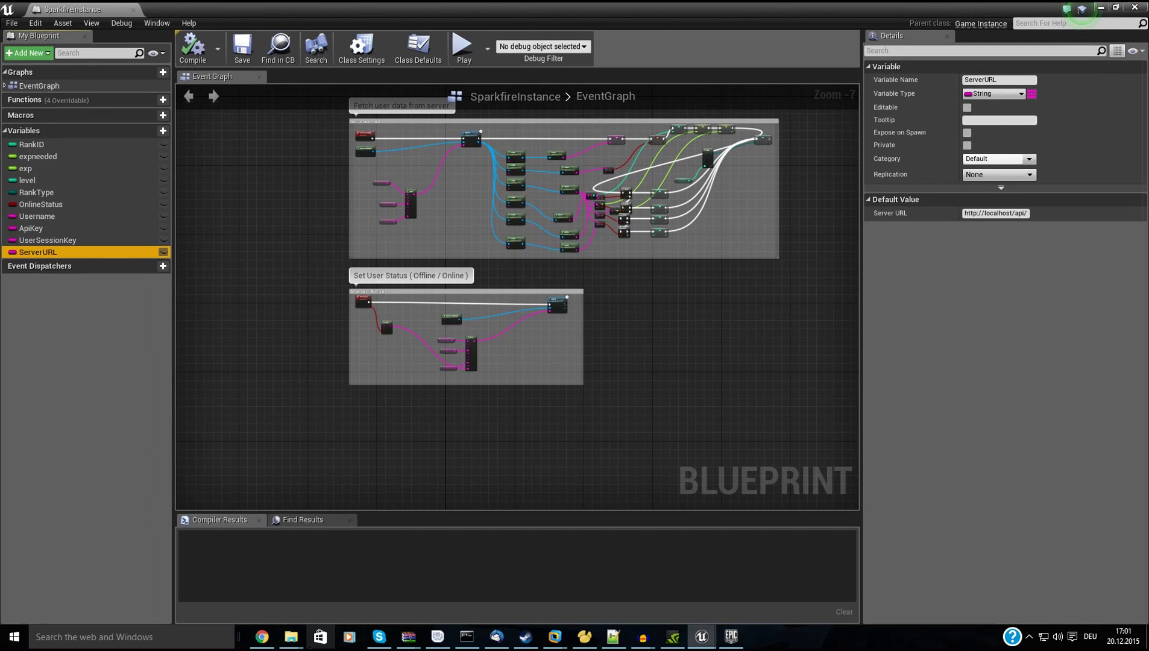
{"action": "left_click", "coordinate": [261, 636]}
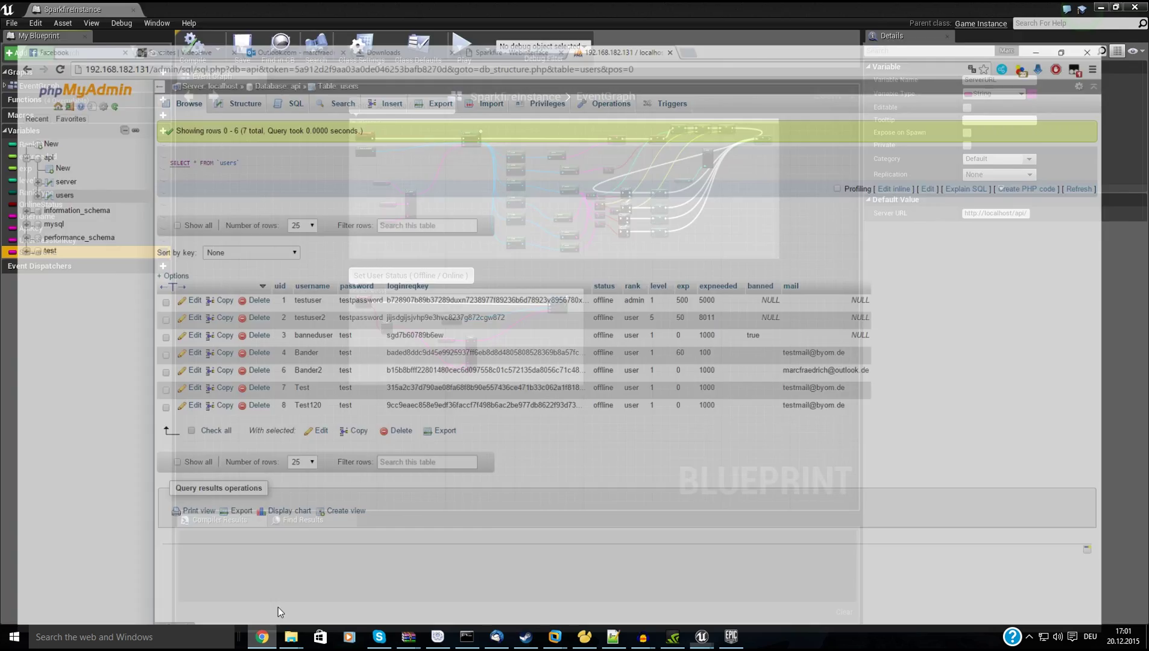
{"action": "double_click", "coordinate": [139, 28]}
{"action": "key", "text": "ctrl+c"}
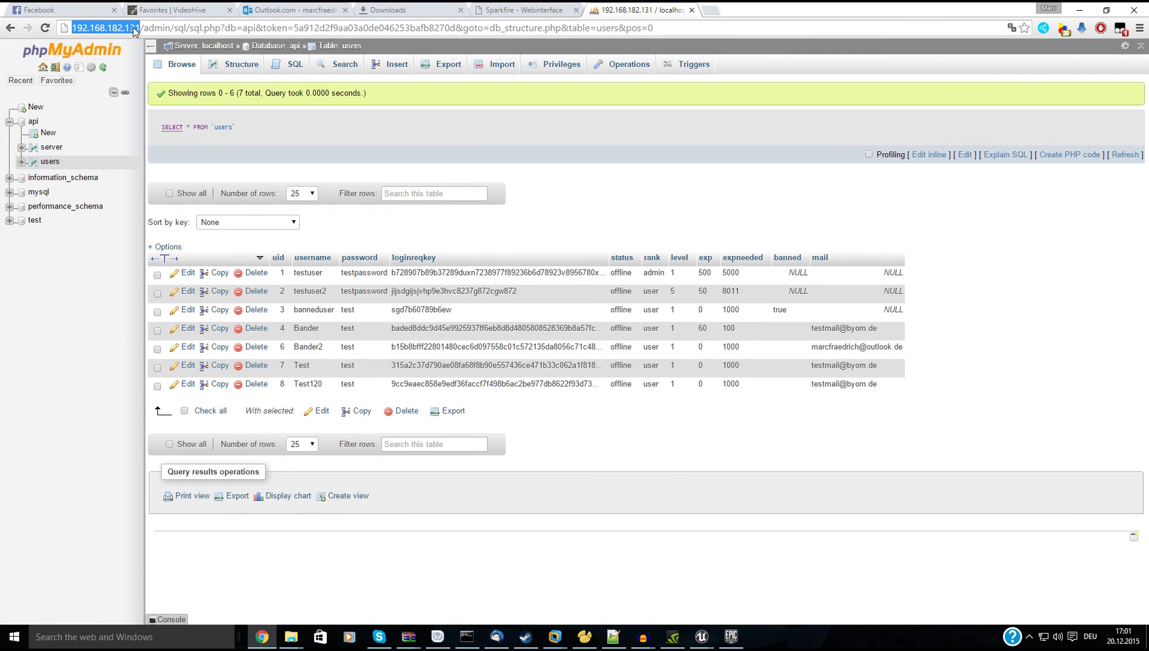
{"action": "left_click", "coordinate": [1079, 10]}
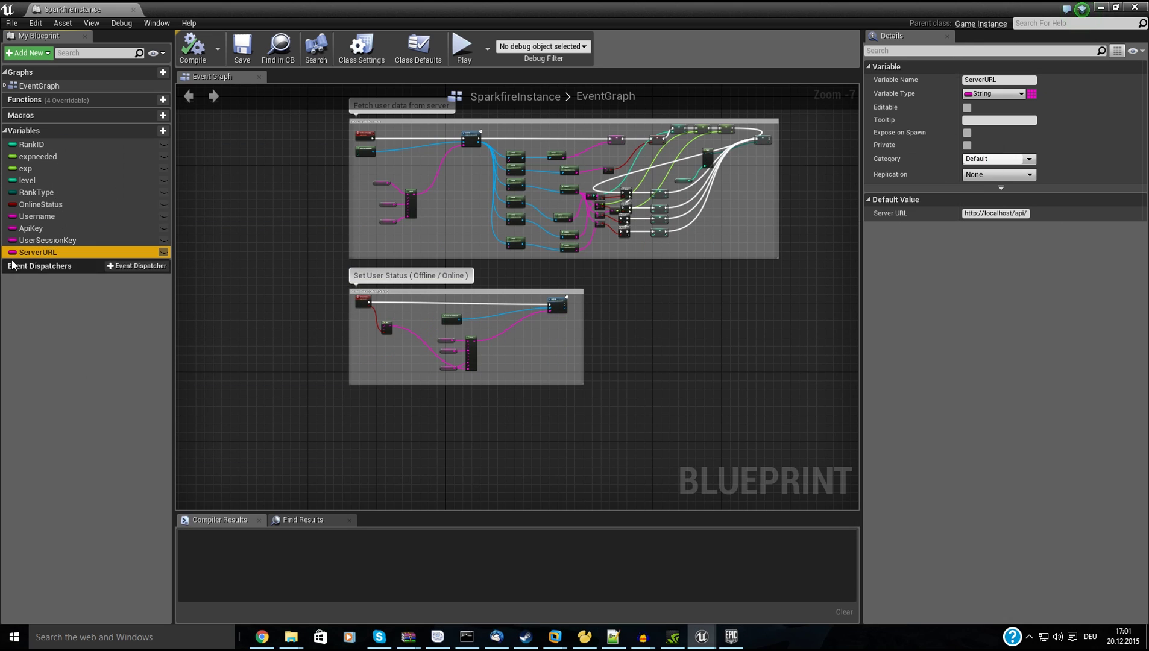
{"action": "left_click", "coordinate": [998, 214]}
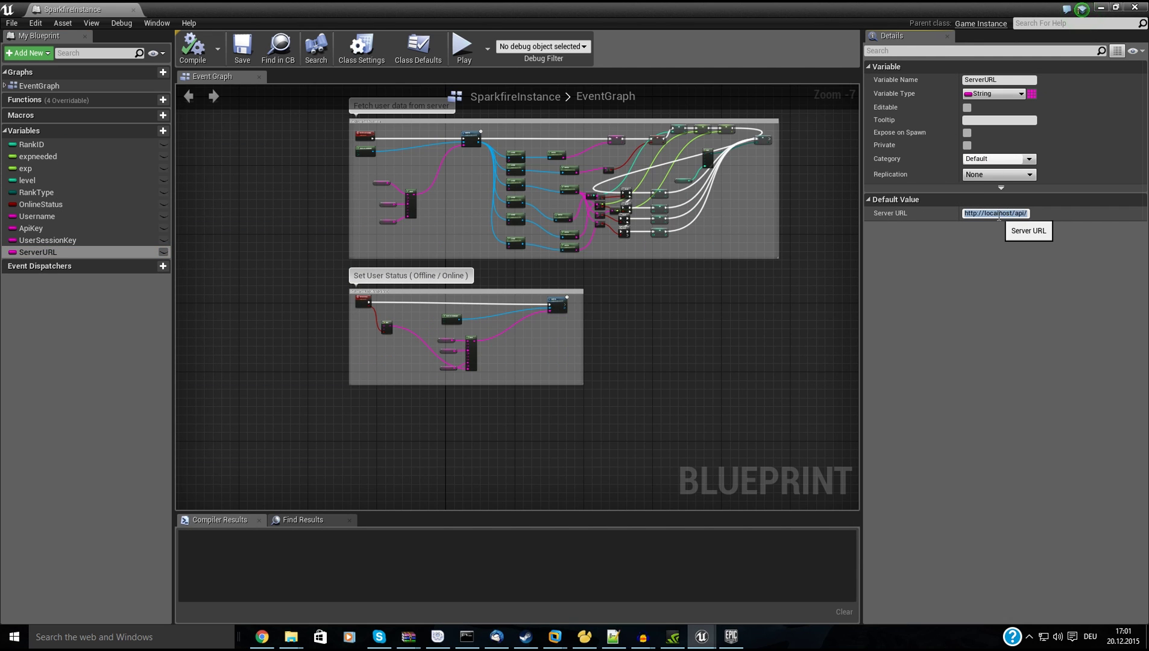
{"action": "key", "text": "ctrl+v"}
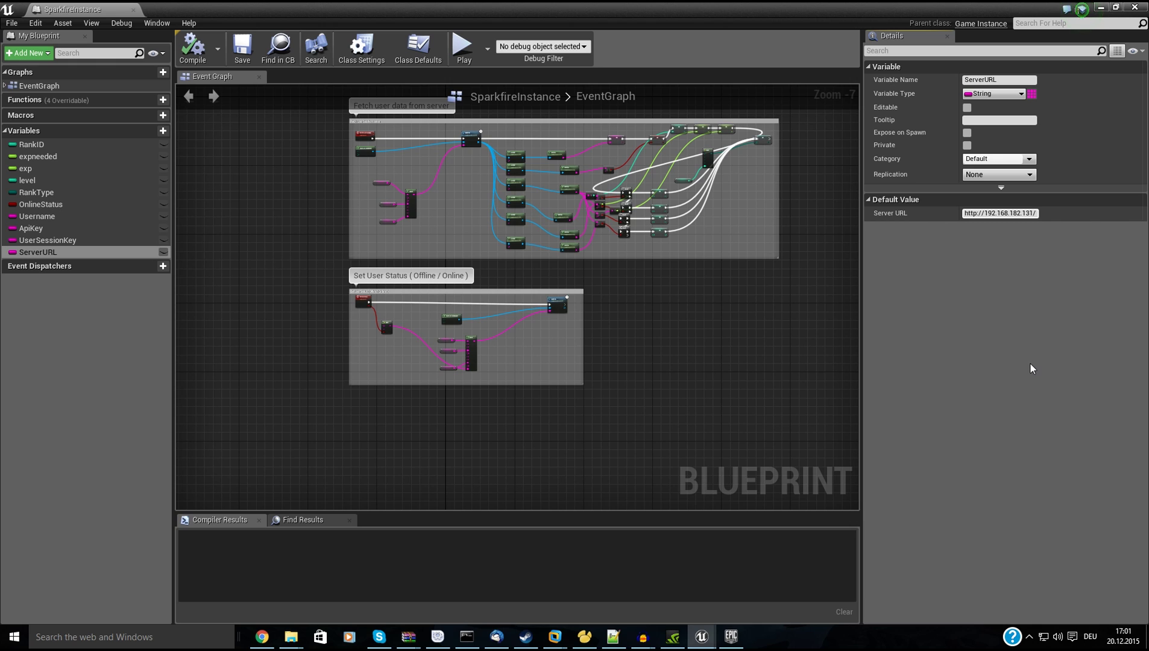
{"action": "type", "text": "api/"}
{"action": "left_click", "coordinate": [939, 335]}
Recheck the ServerURL value, compile SparkfireInstance, and close it to return to MainMenu.
{"action": "left_click", "coordinate": [1047, 213]}
{"action": "double_click", "coordinate": [971, 213]}
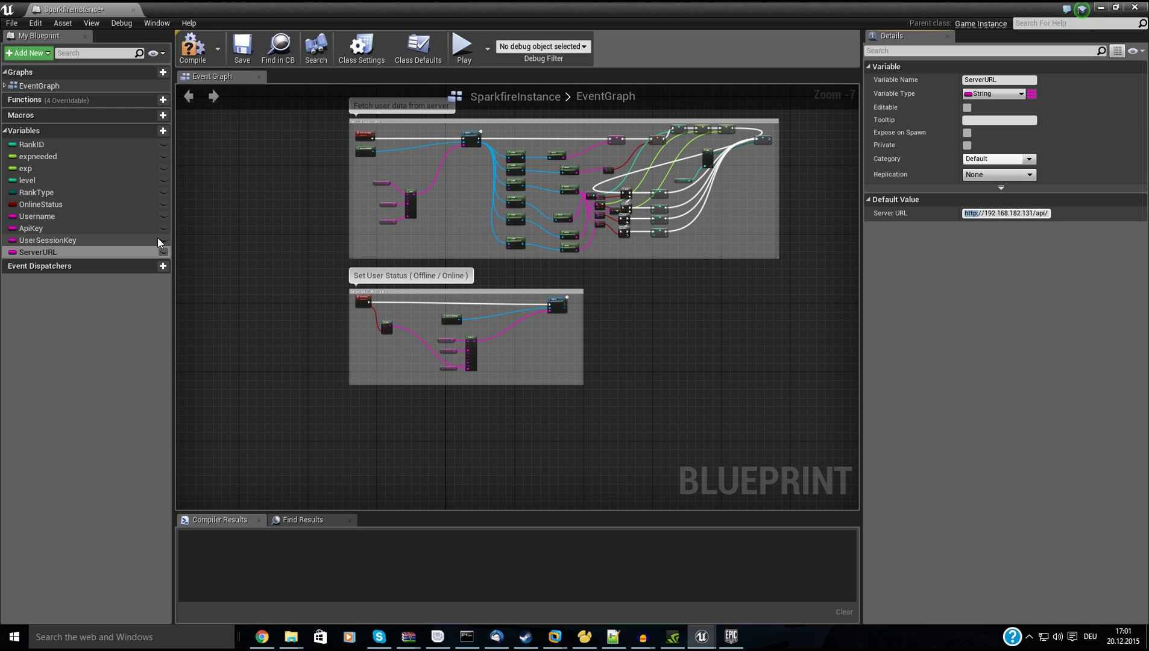
{"action": "left_click", "coordinate": [193, 49]}
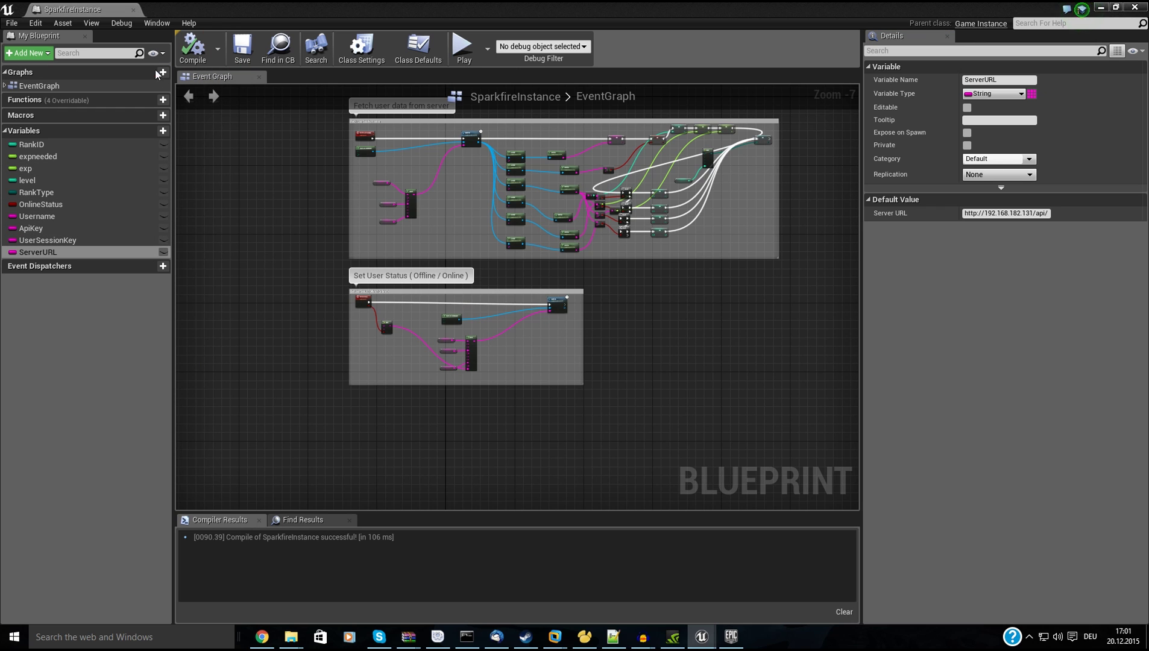
{"action": "left_click", "coordinate": [134, 10]}
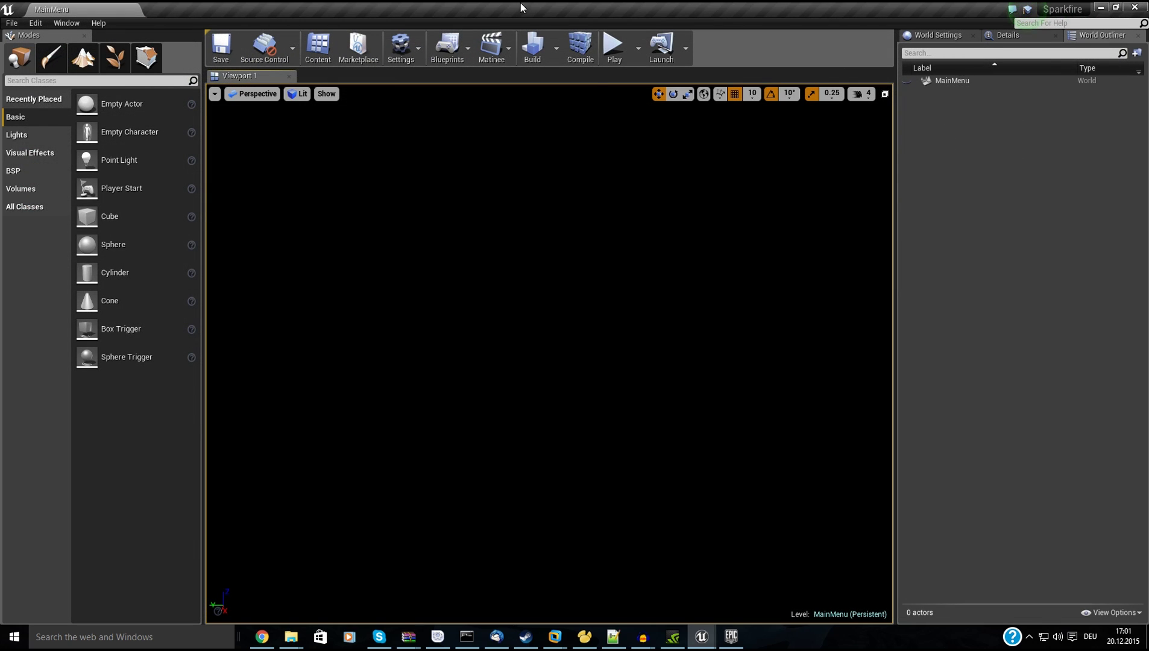
Play the MainMenu level with a widened view and log in with the test account's credentials.
{"action": "left_click", "coordinate": [615, 47]}
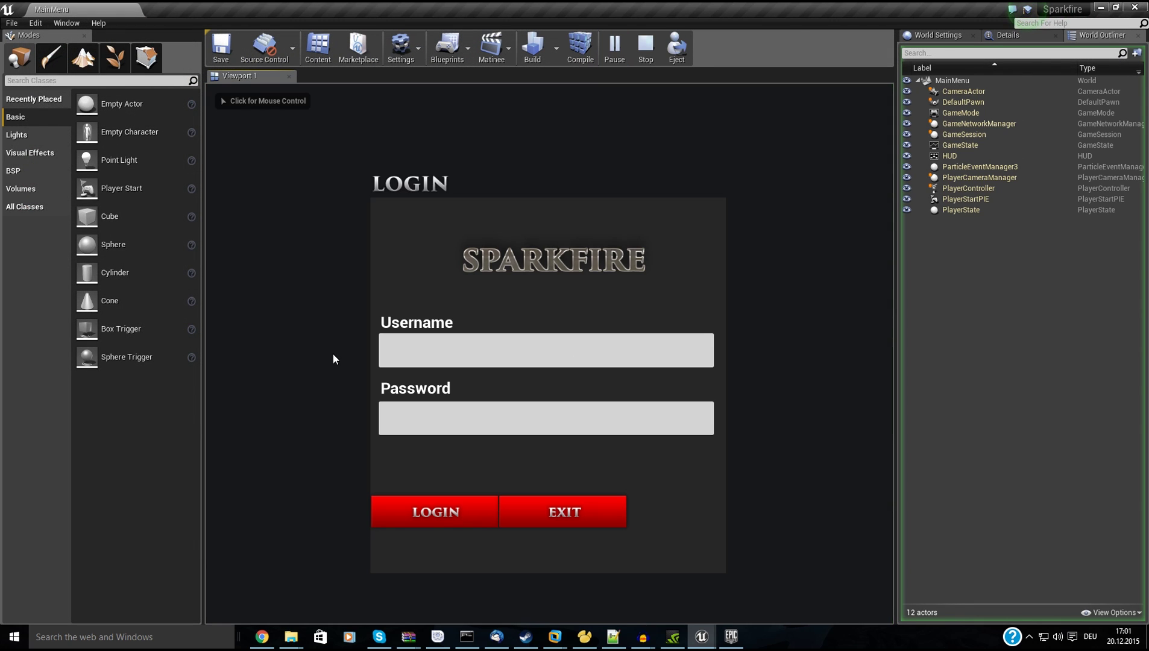
{"action": "left_click_drag", "start_coordinate": [894, 362], "coordinate": [1033, 371]}
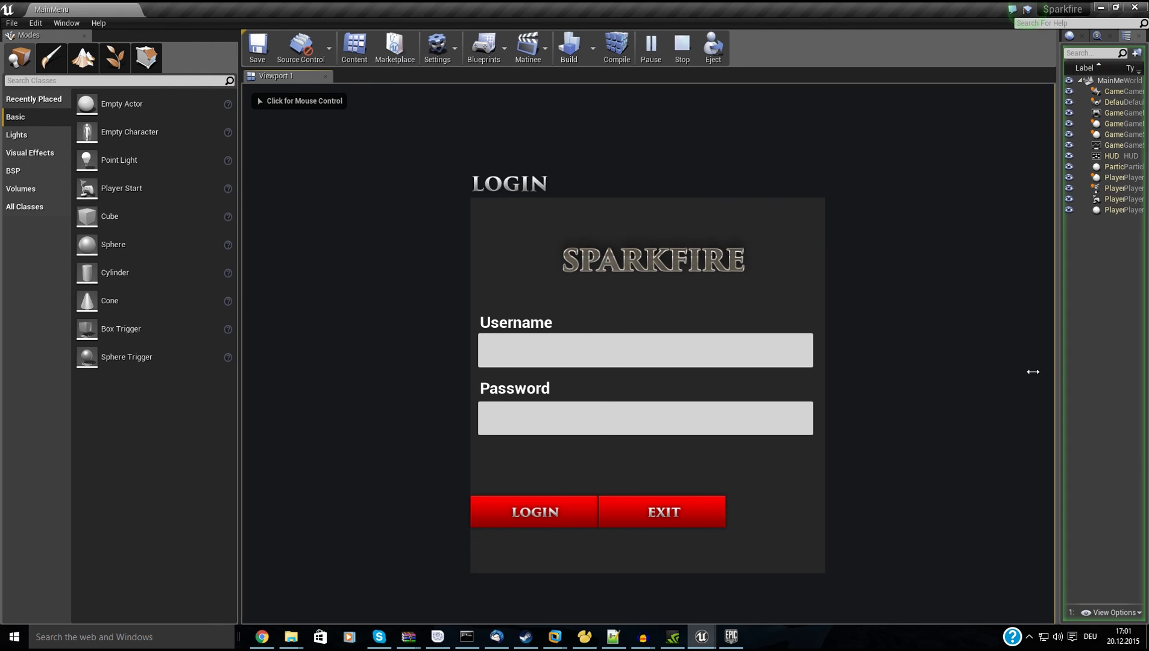
{"action": "left_click", "coordinate": [634, 346]}
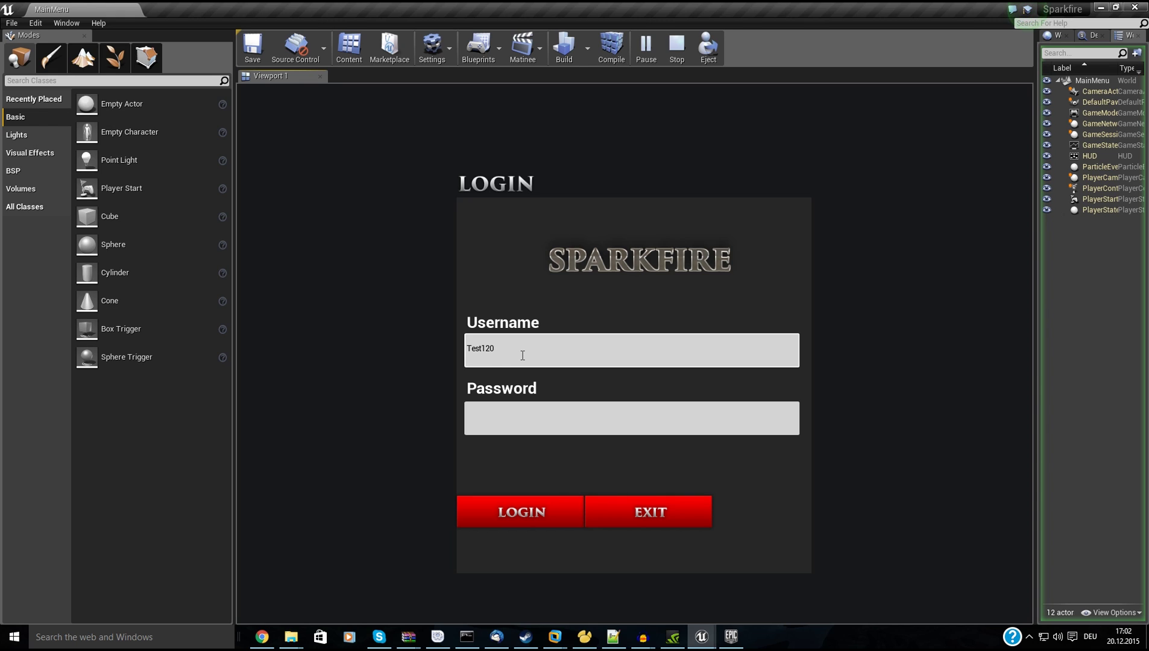
{"action": "left_click", "coordinate": [636, 427]}
{"action": "type", "text": "****"}
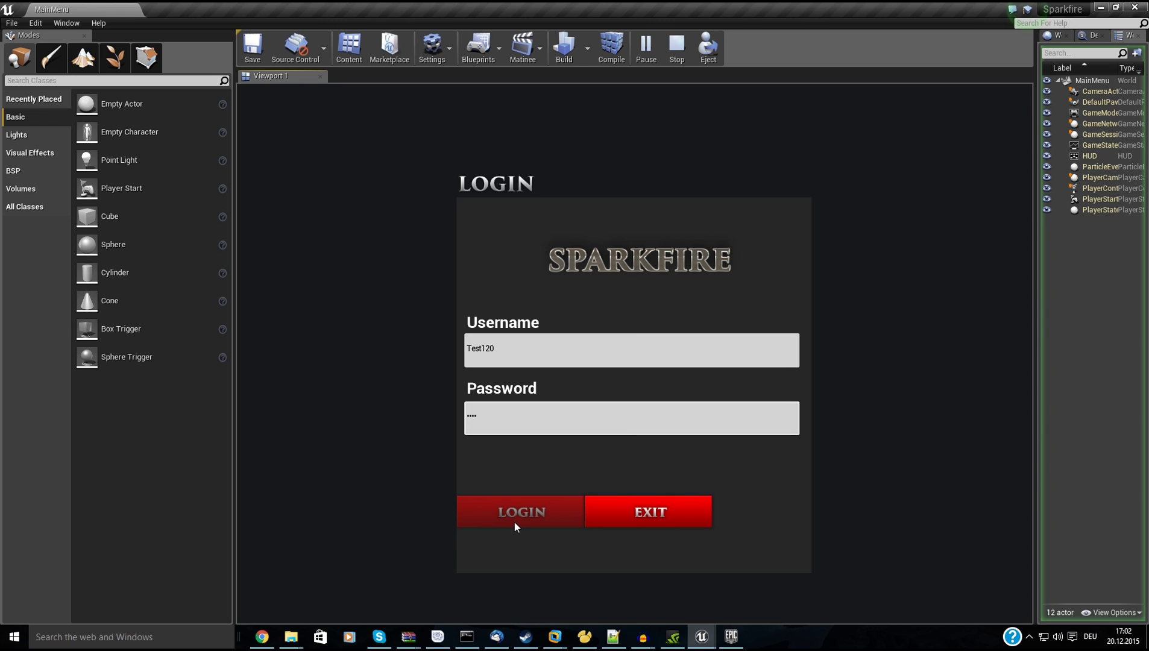
{"action": "left_click", "coordinate": [514, 523]}
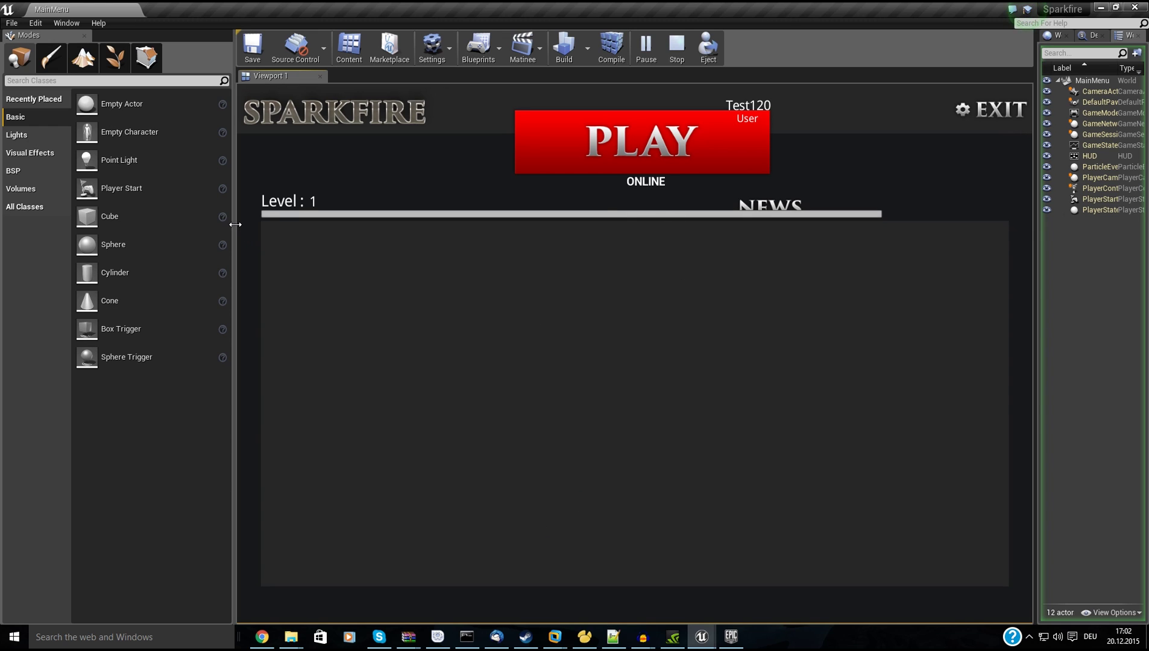
{"action": "left_click_drag", "start_coordinate": [234, 217], "coordinate": [74, 214]}
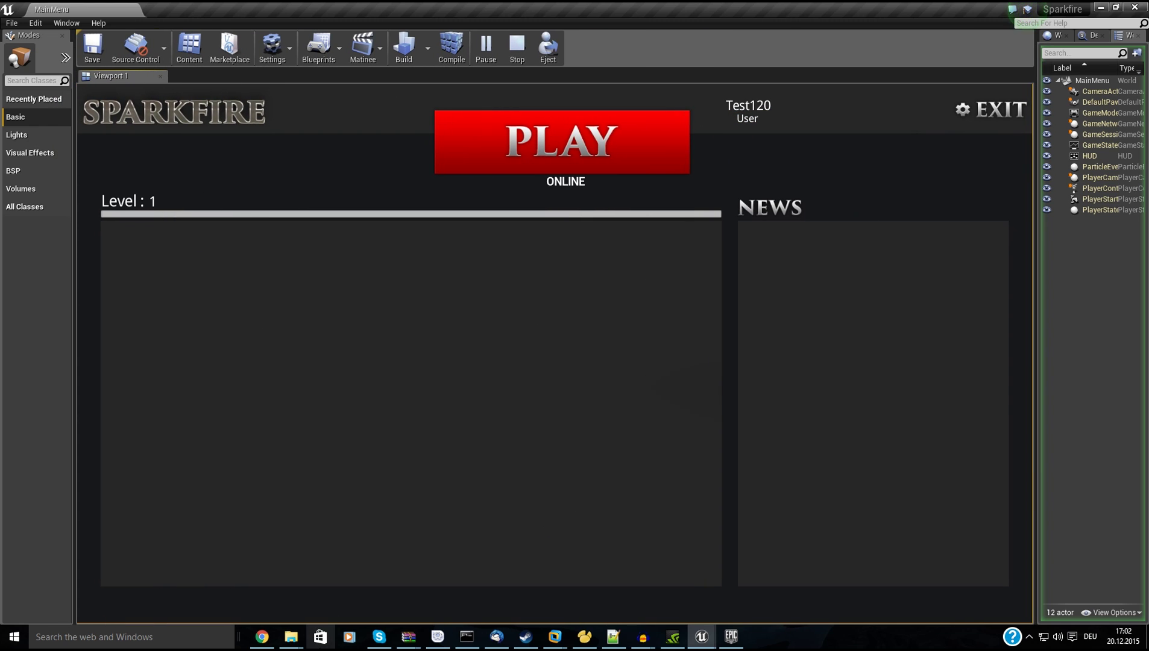
Minimize the VM window and position the phpMyAdmin browser over the running game.
{"action": "mouse_move", "coordinate": [617, 639]}
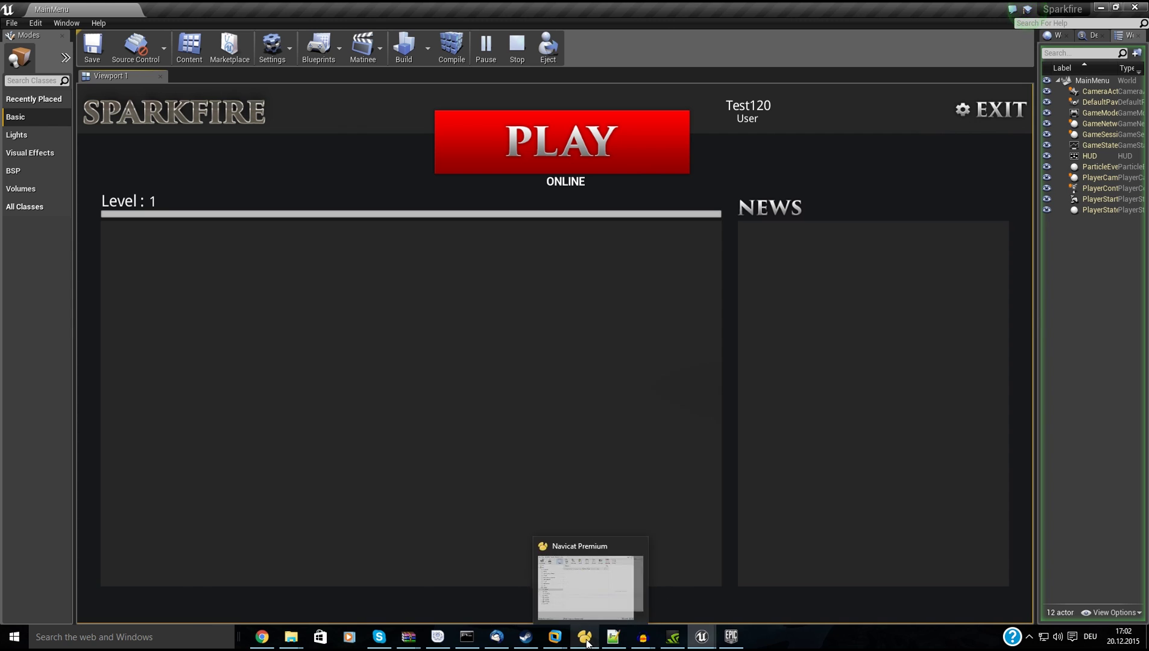
{"action": "mouse_move", "coordinate": [555, 636]}
{"action": "left_click", "coordinate": [675, 566]}
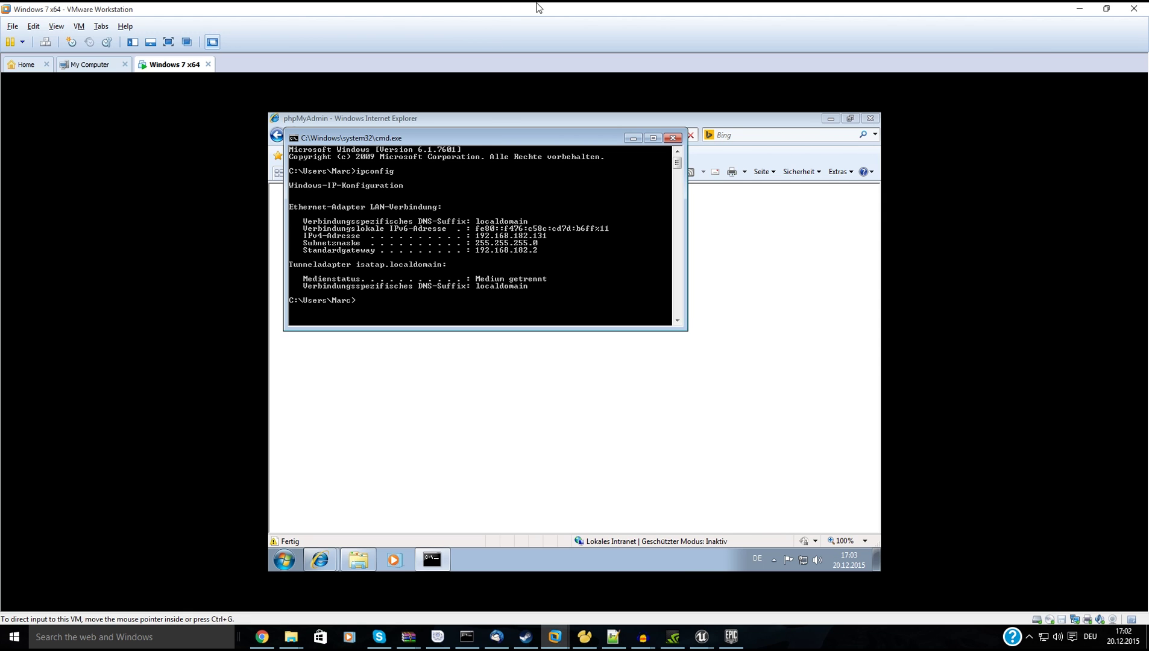
{"action": "left_click_drag", "start_coordinate": [538, 6], "coordinate": [646, 35]}
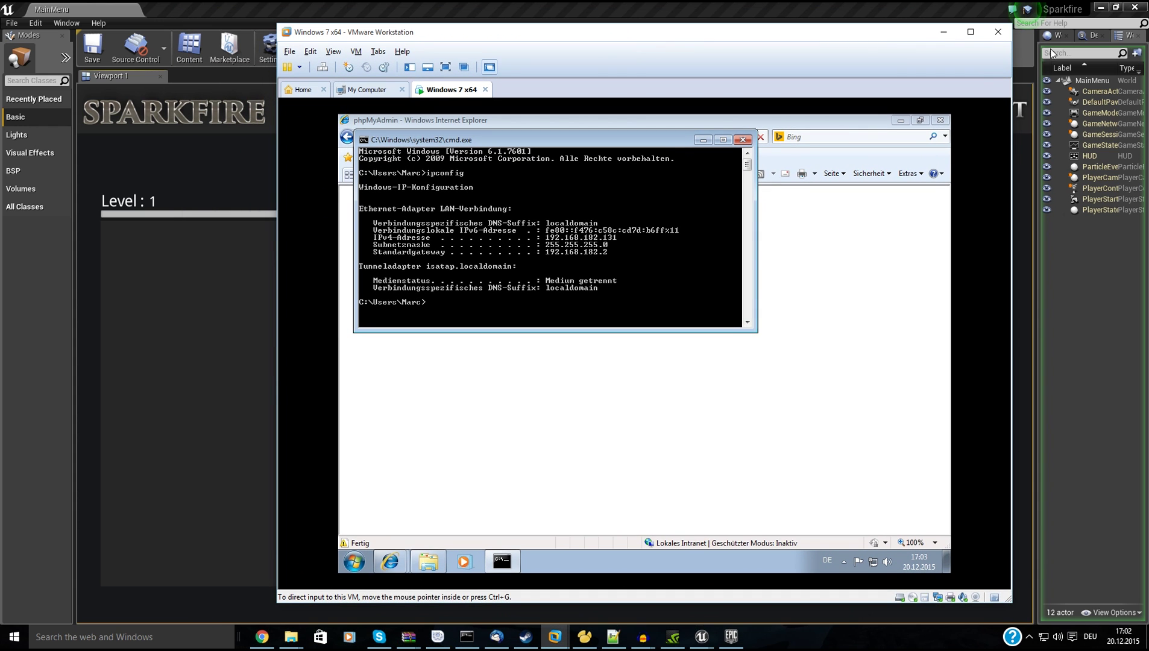
{"action": "left_click", "coordinate": [943, 31]}
{"action": "left_click", "coordinate": [261, 636]}
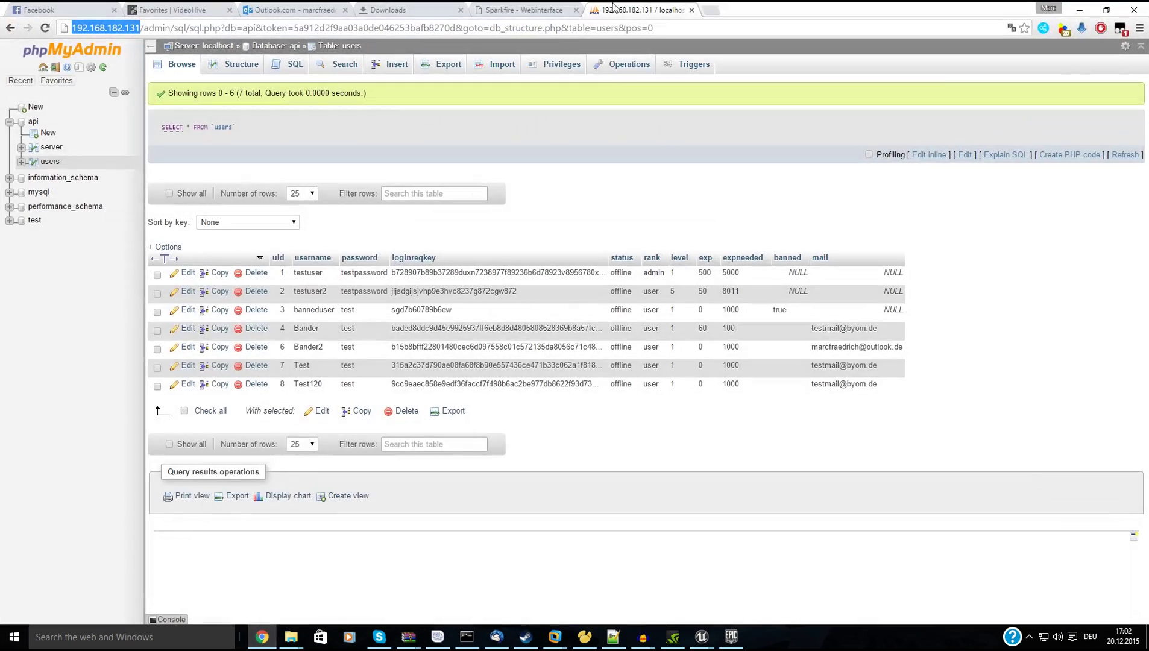
{"action": "left_click_drag", "start_coordinate": [793, 8], "coordinate": [615, 39]}
{"action": "left_click_drag", "start_coordinate": [709, 337], "coordinate": [998, 338]}
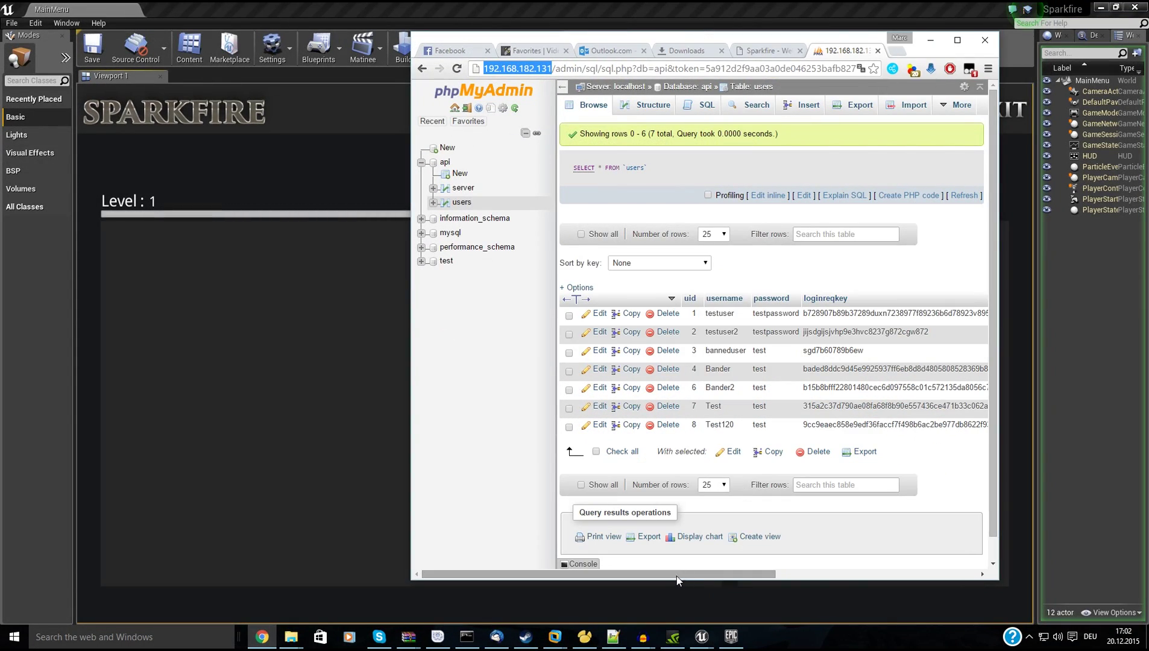
Edit the test user's row to exp 500, level 5, rank admin, and save it.
{"action": "left_click", "coordinate": [599, 425]}
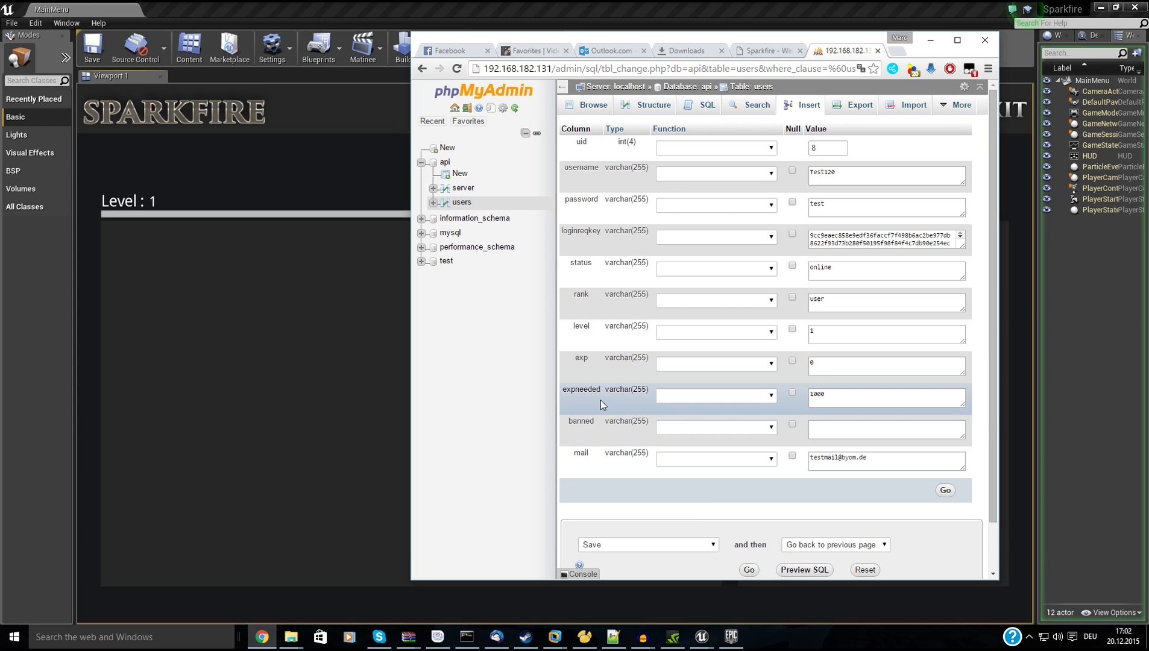
{"action": "double_click", "coordinate": [852, 372]}
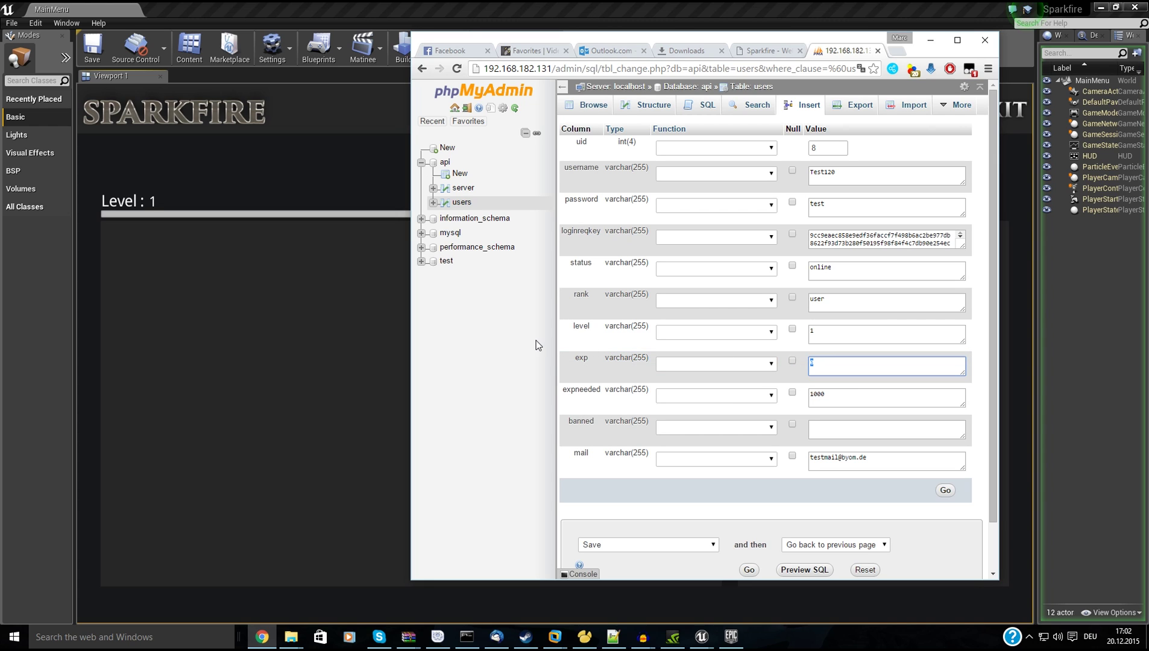
{"action": "type", "text": "500"}
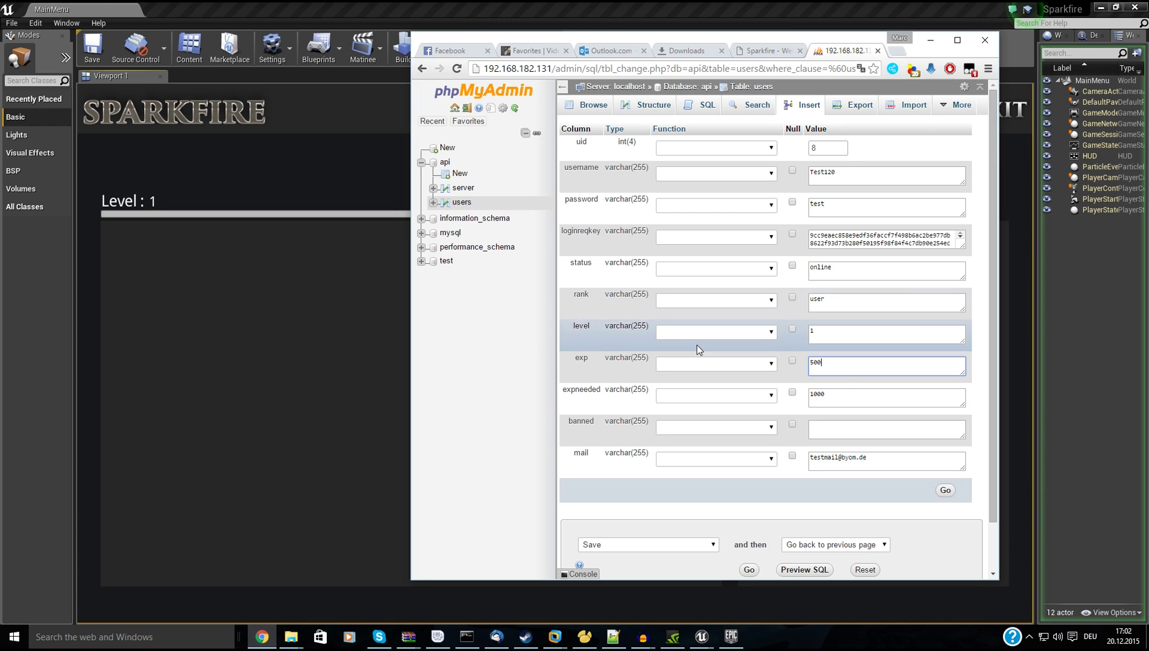
{"action": "double_click", "coordinate": [832, 337]}
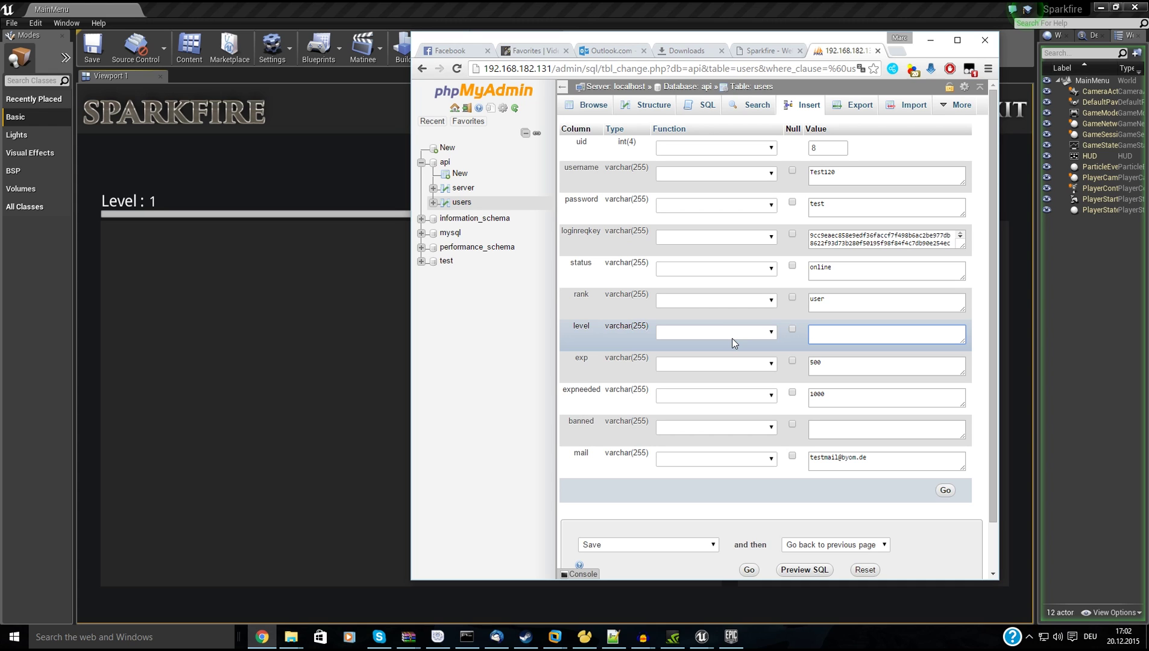
{"action": "type", "text": "5"}
{"action": "scroll", "coordinate": [731, 338], "scroll_direction": "down", "scroll_amount": 1}
{"action": "double_click", "coordinate": [828, 247]}
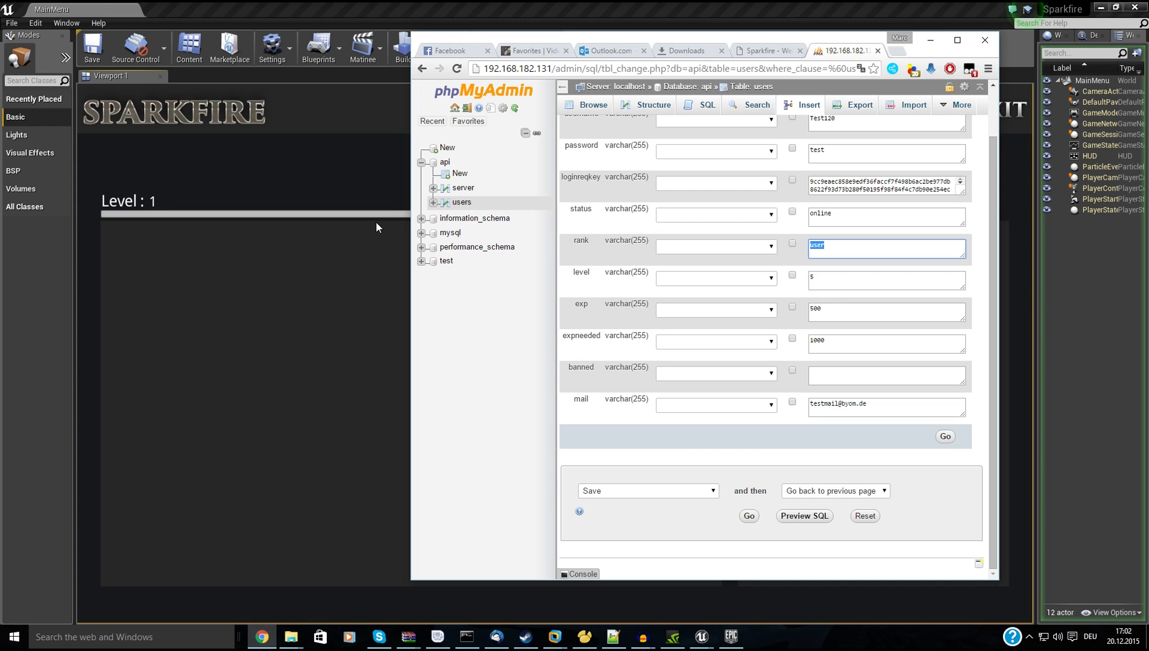
{"action": "type", "text": "admin"}
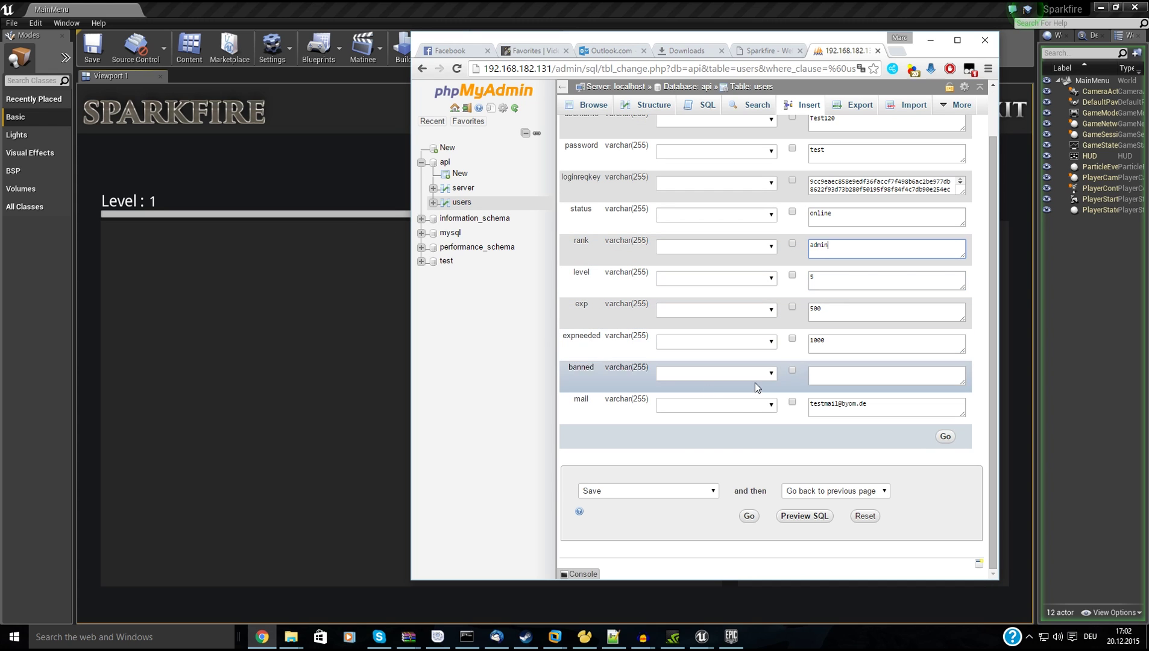
{"action": "left_click", "coordinate": [946, 436]}
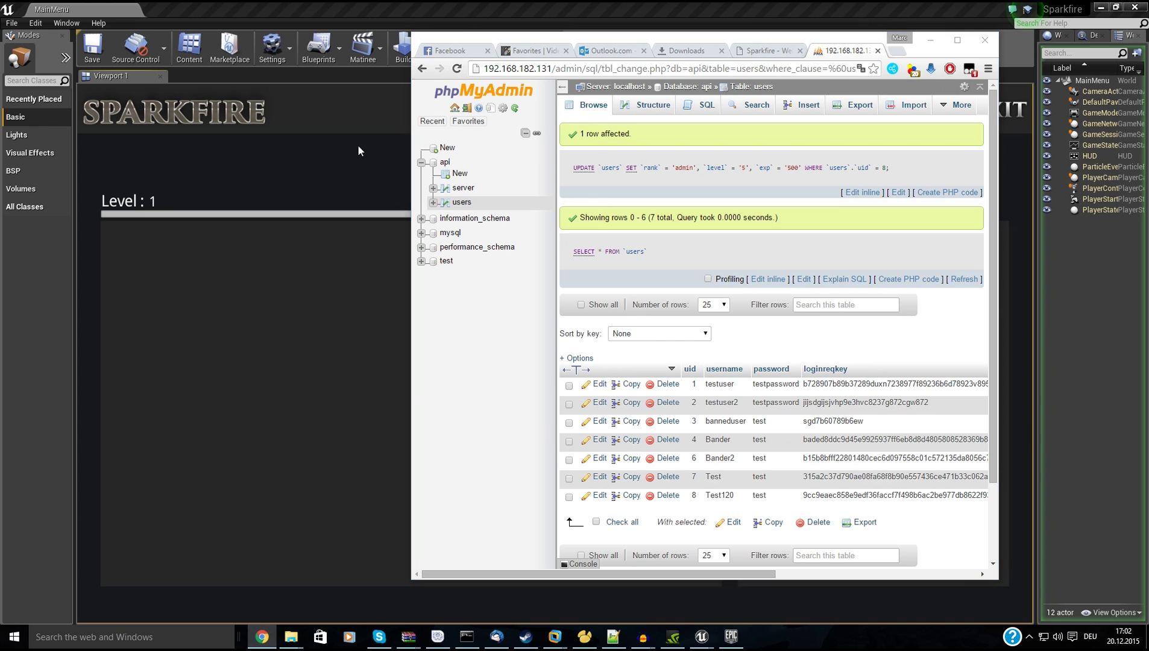
{"action": "left_click", "coordinate": [357, 145]}
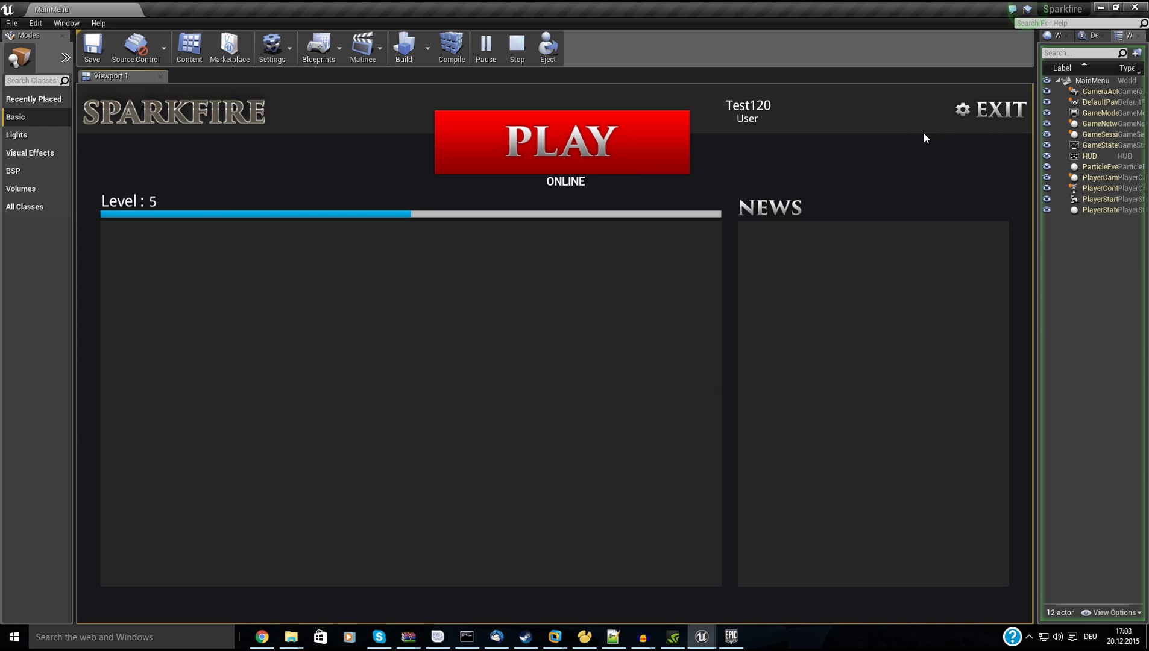
Exit the game, replay the level, and log in again with the test account's username and password.
{"action": "left_click", "coordinate": [989, 116]}
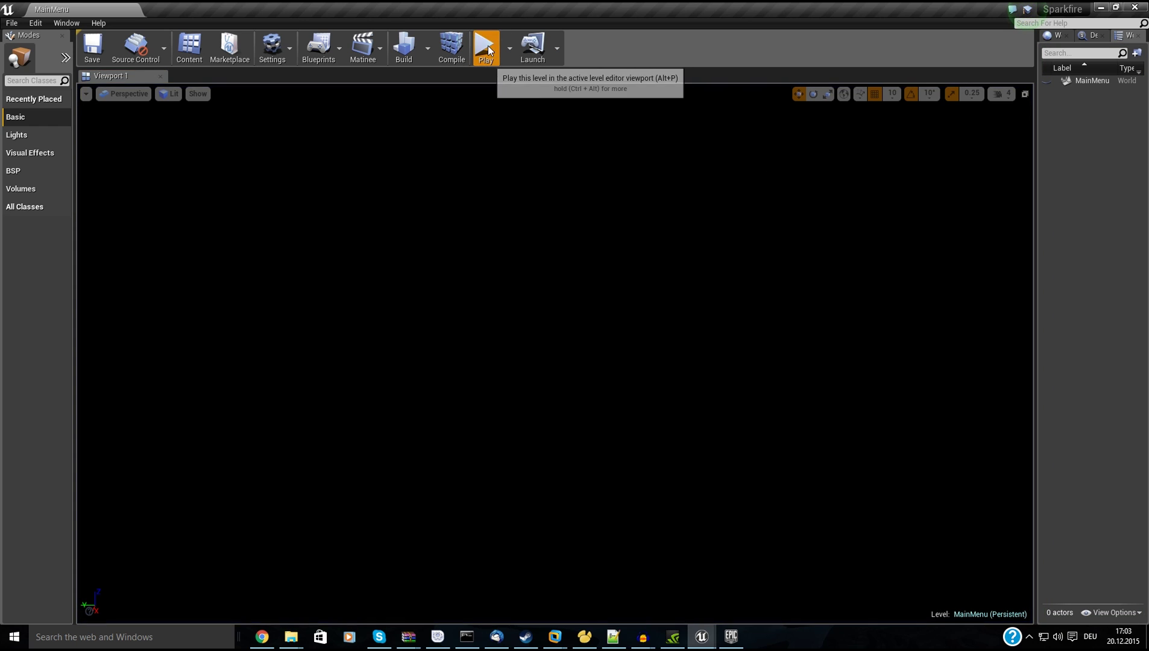
{"action": "left_click", "coordinate": [488, 44]}
{"action": "left_click", "coordinate": [498, 331]}
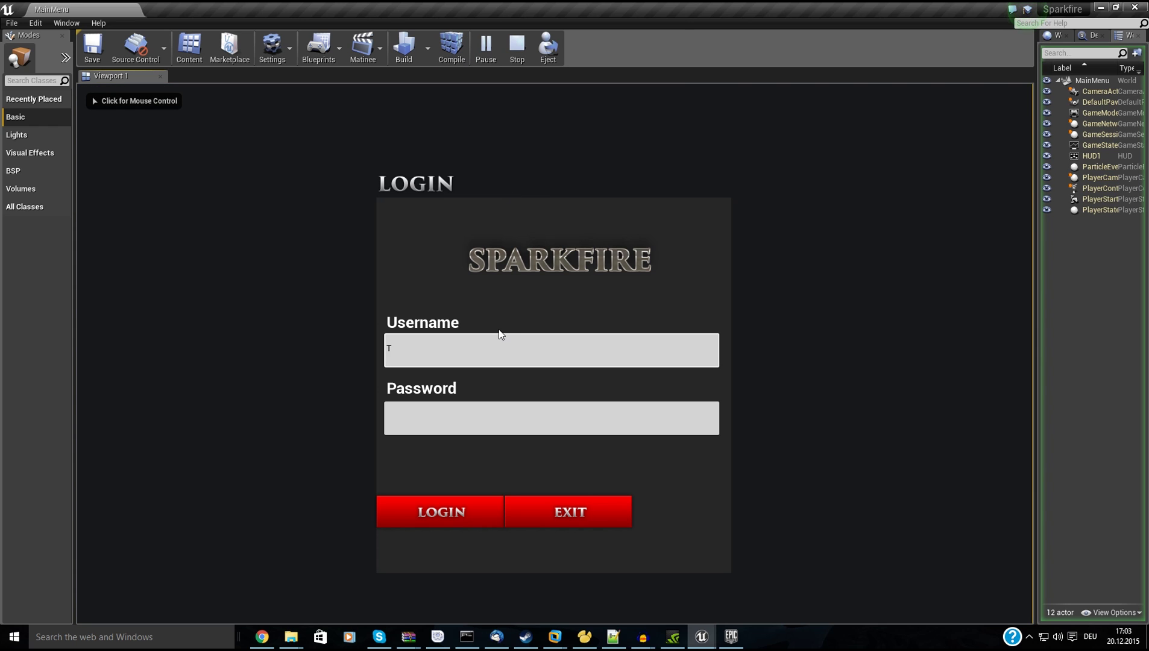
{"action": "type", "text": "Test"}
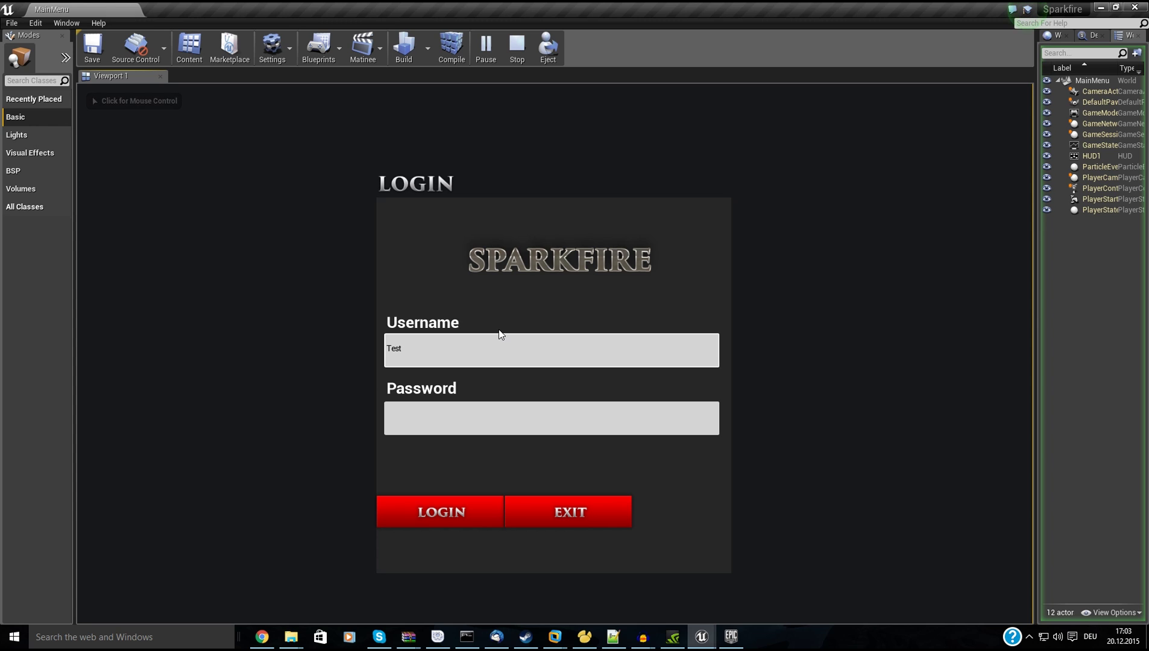
{"action": "type", "text": "120"}
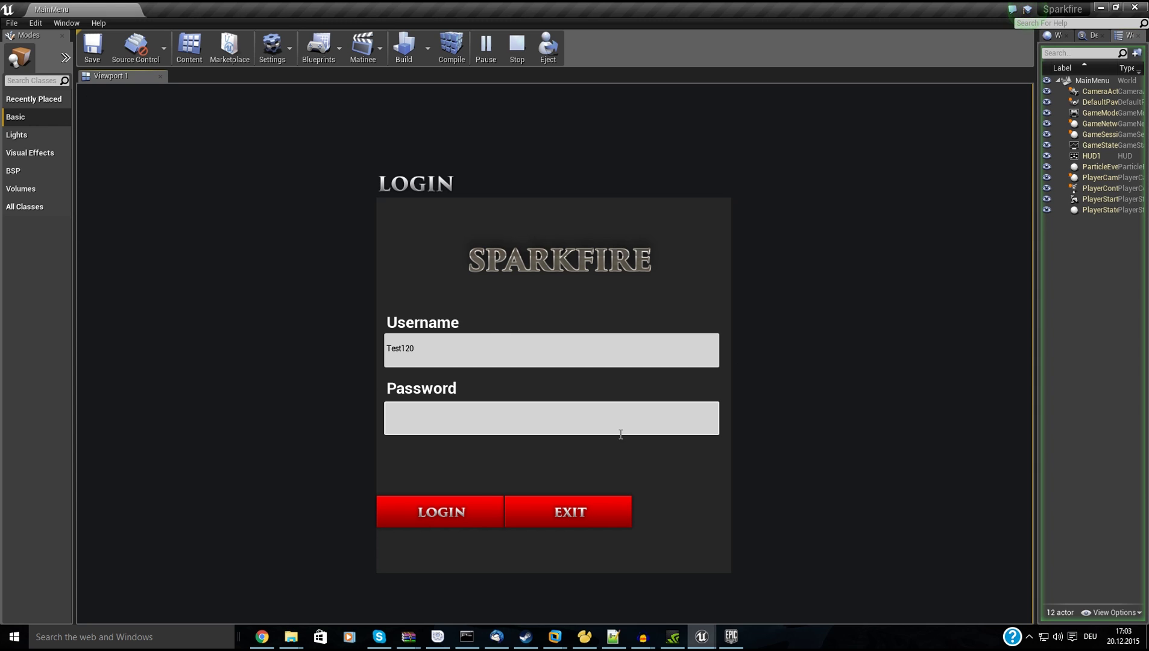
{"action": "left_click", "coordinate": [617, 430]}
{"action": "type", "text": "**"}
{"action": "left_click", "coordinate": [479, 506]}
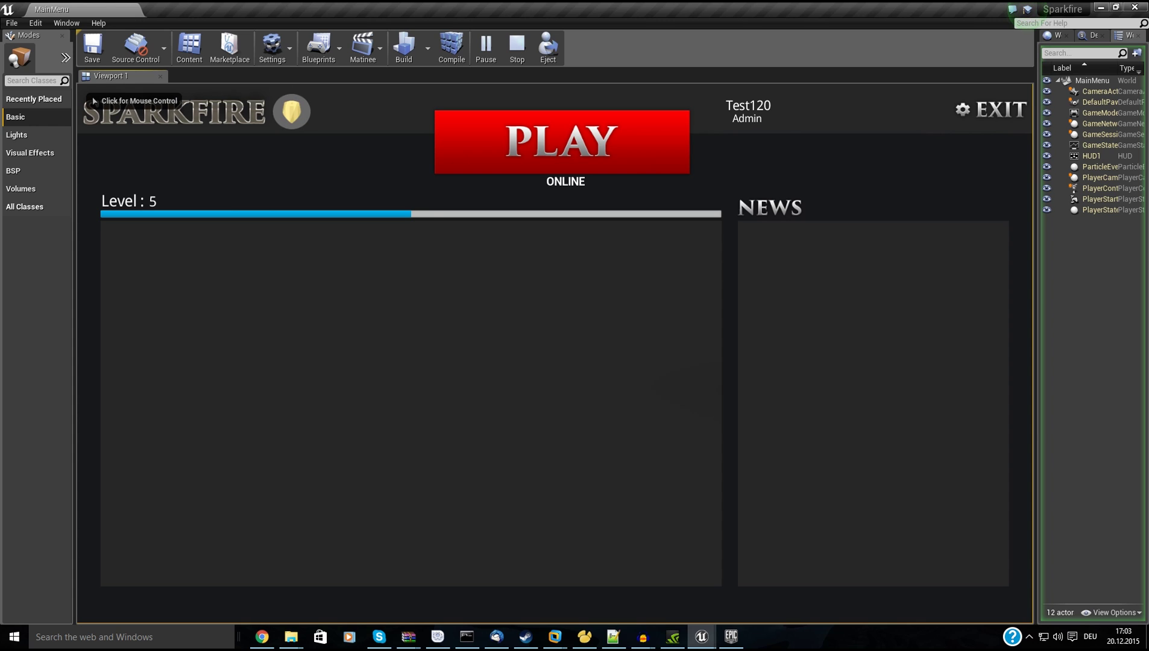
{"action": "key", "text": "Escape"}
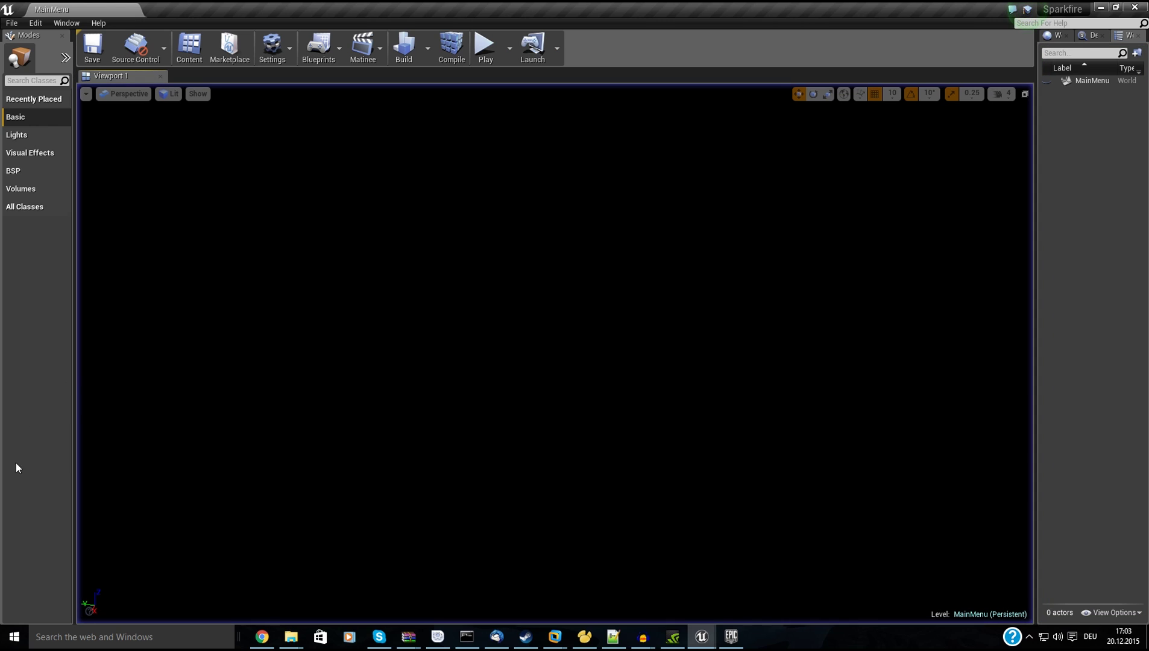